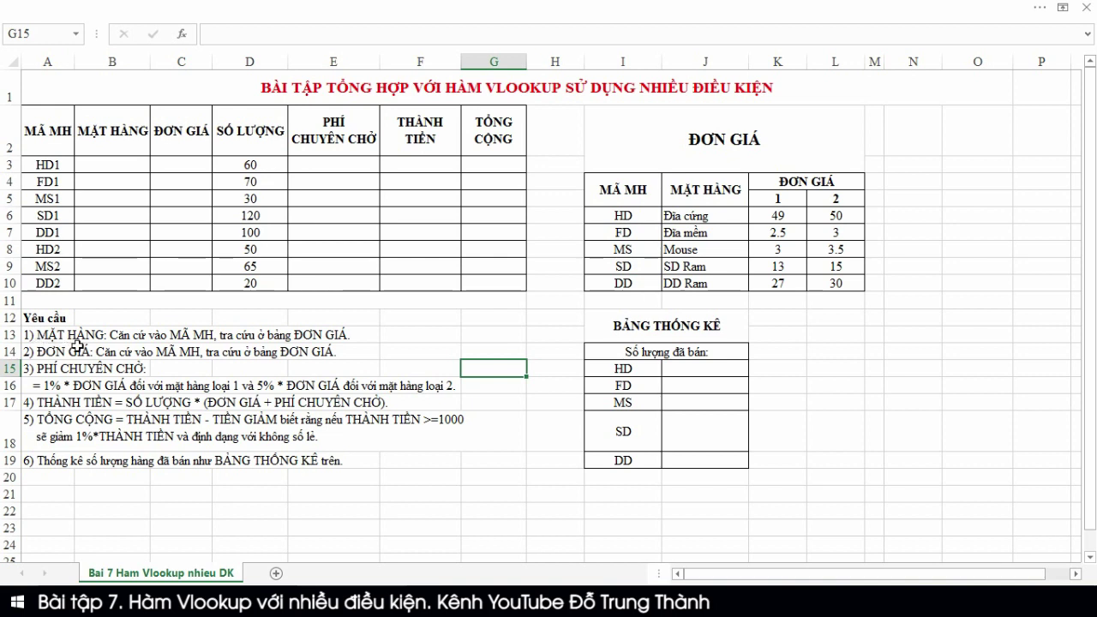
# In B3, start a VLOOKUP that uses LEFT on the code in A3 as its lookup value.
pyautogui.click(111, 162)
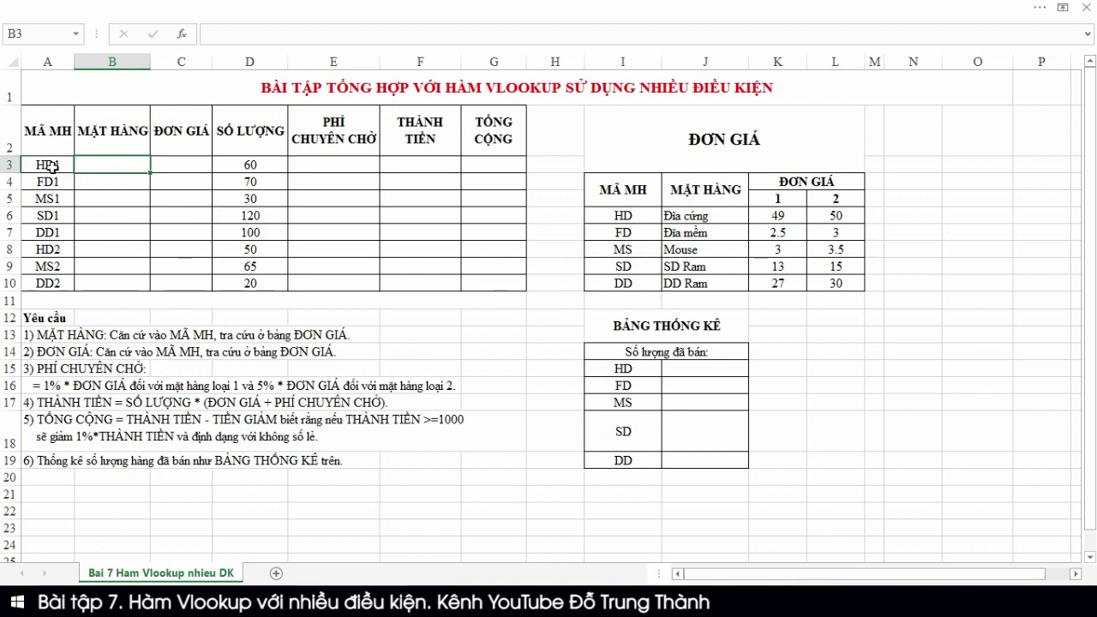
pyautogui.click(619, 220)
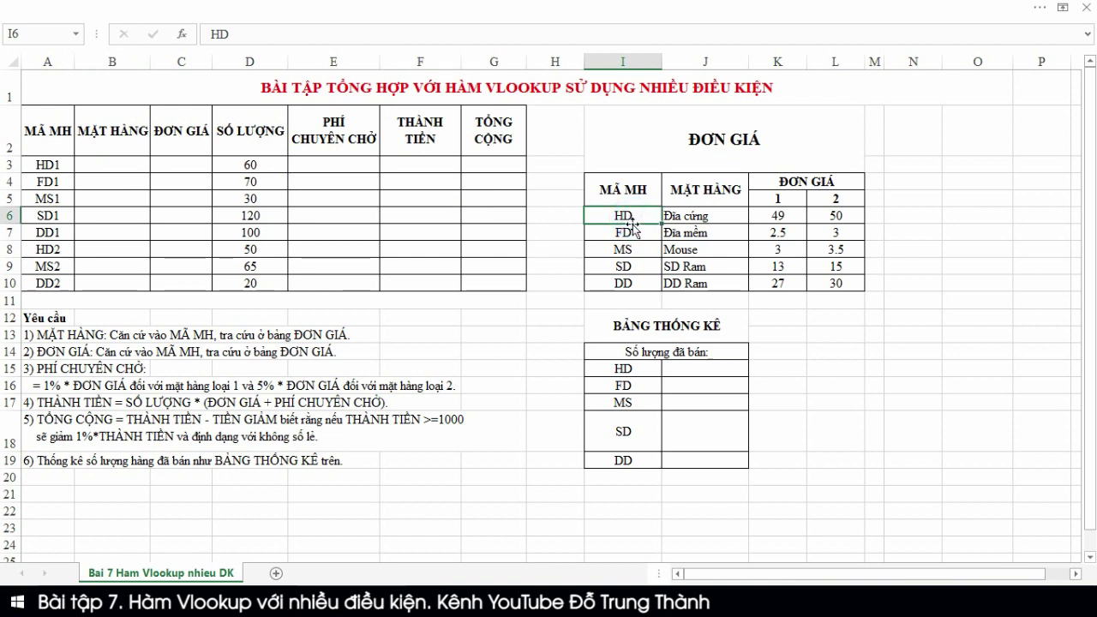
pyautogui.click(128, 170)
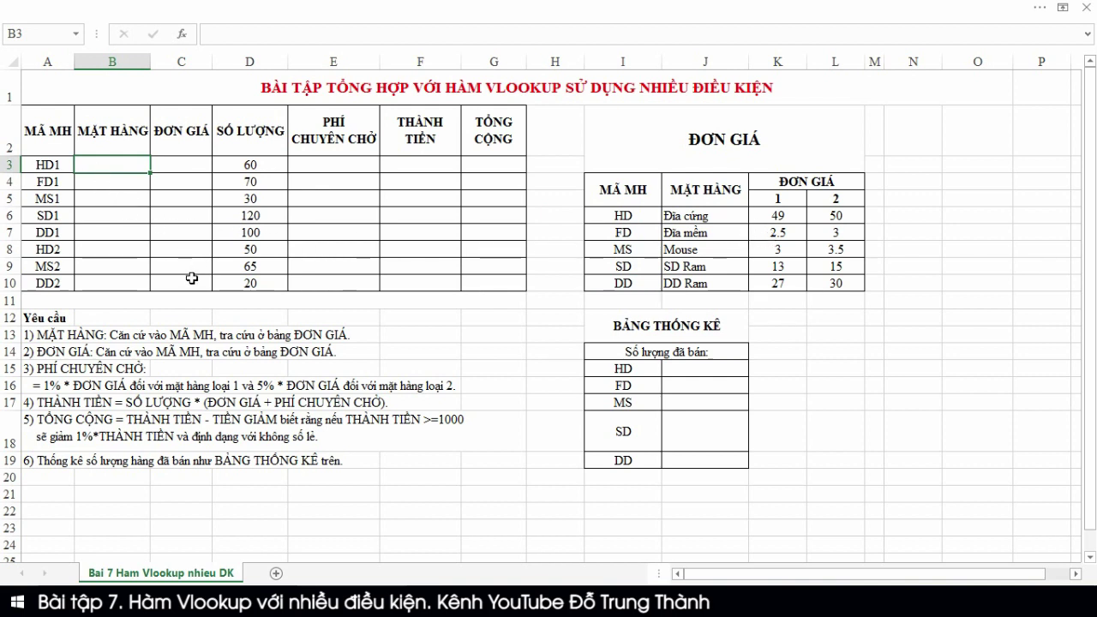
pyautogui.write('=')
pyautogui.write('vl')
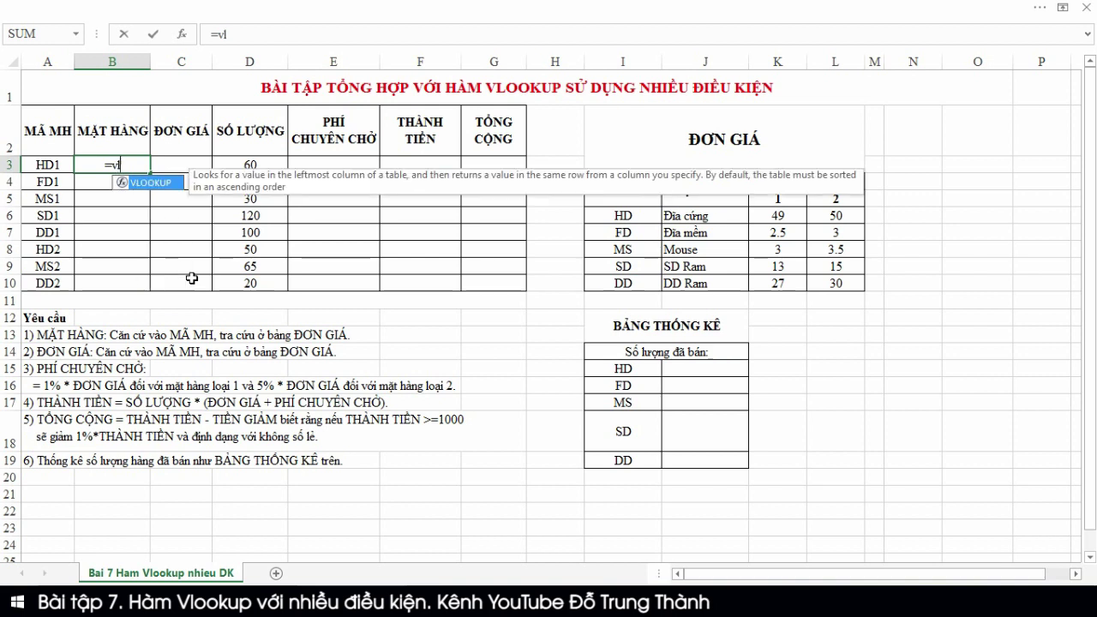
pyautogui.press('Tab')
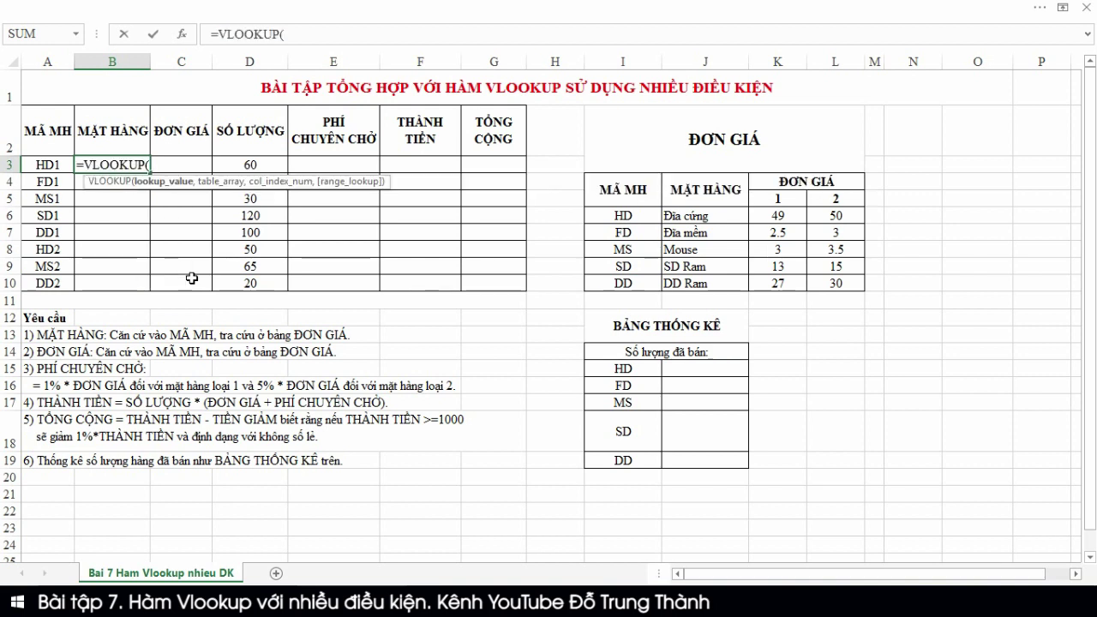
pyautogui.write('l')
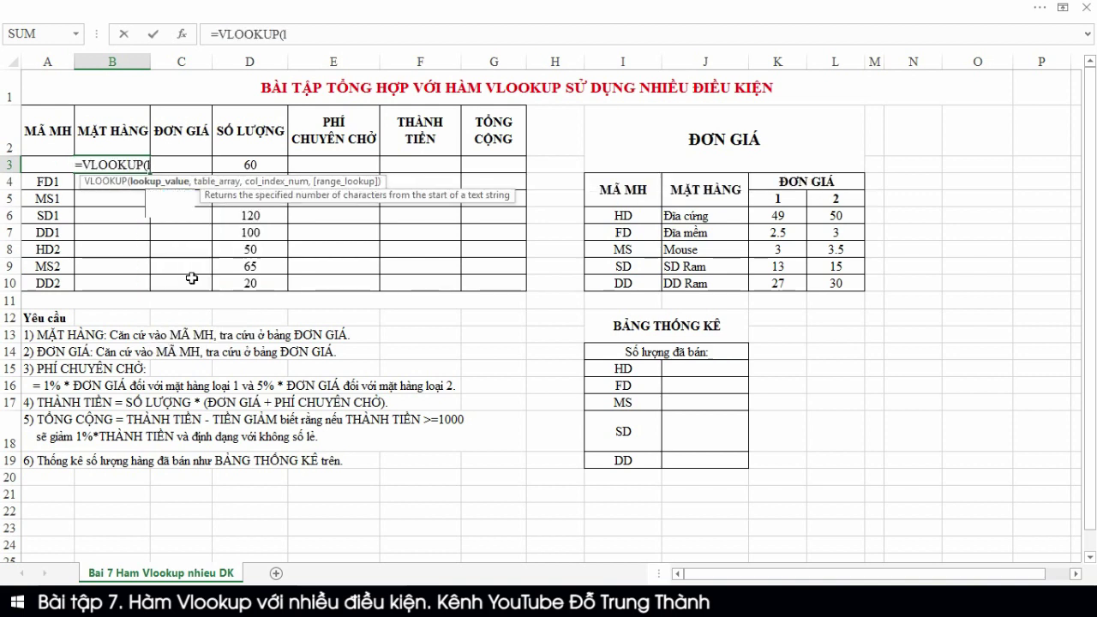
pyautogui.write('ee')
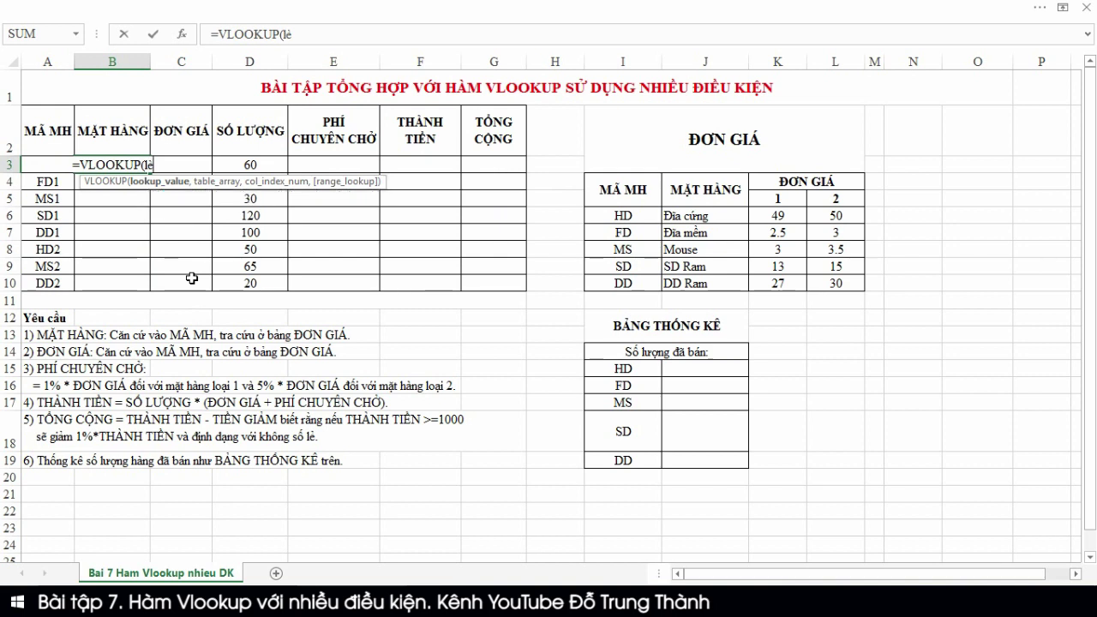
pyautogui.press('BackSpace')
pyautogui.press('Tab')
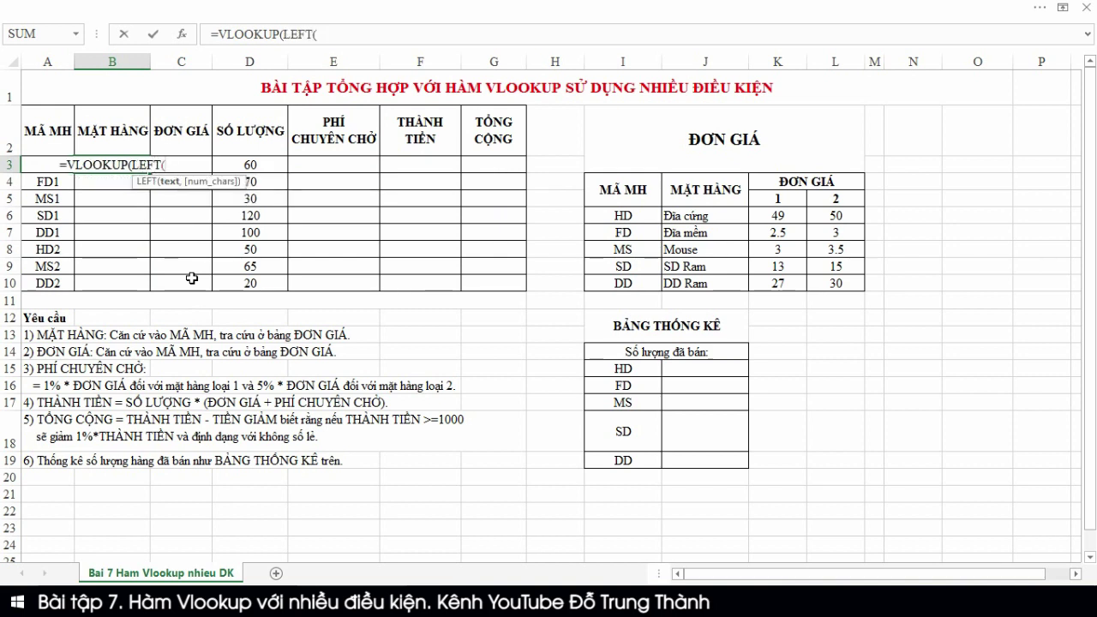
pyautogui.press('Left')
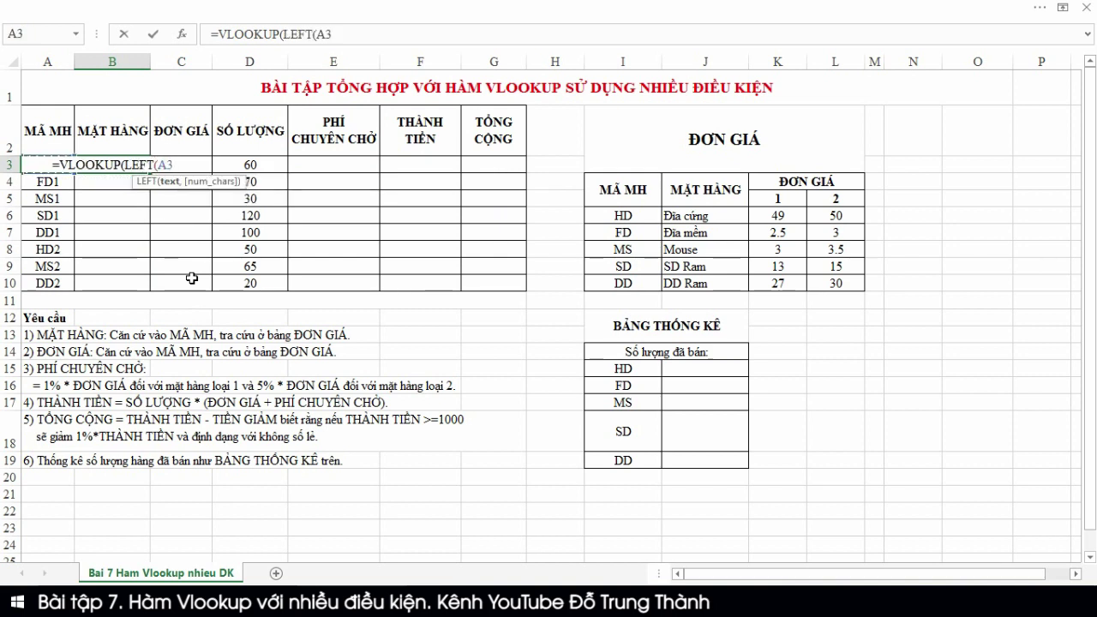
# Finish it as =VLOOKUP(LEFT(A3,2),$I$6:$J$10,2,0), returning Đĩa cứng for HD1.
pyautogui.write(',')
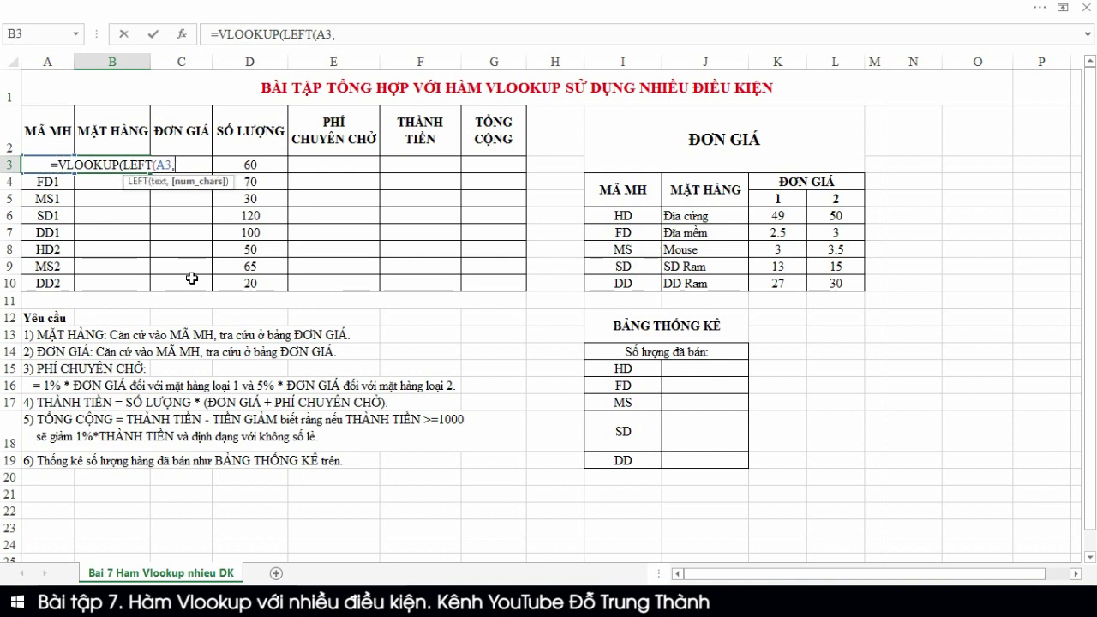
pyautogui.write('2')
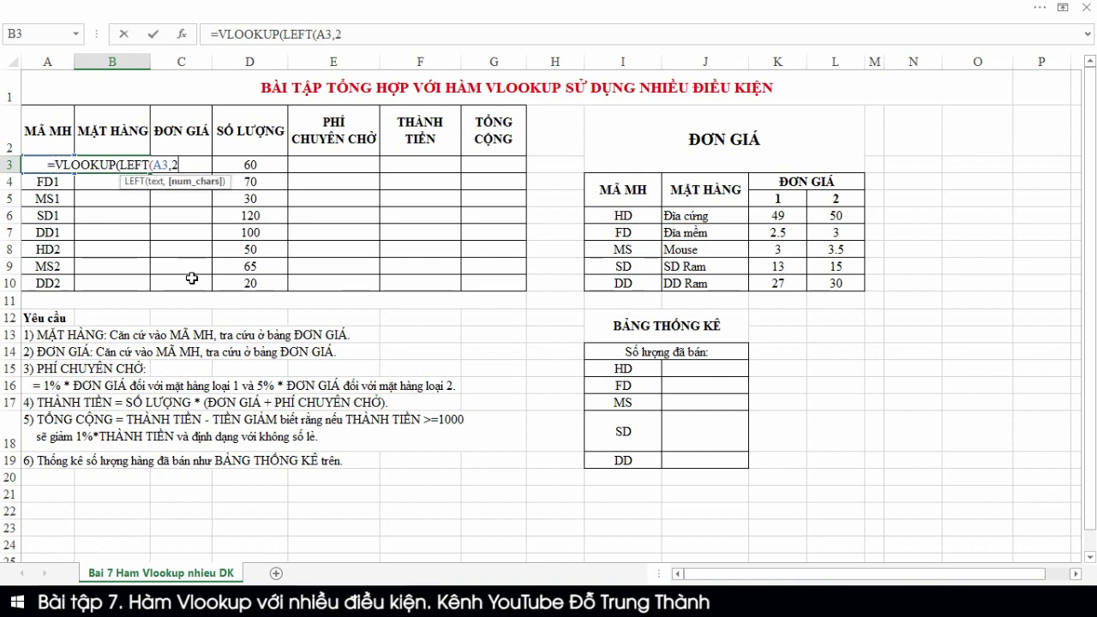
pyautogui.write('),')
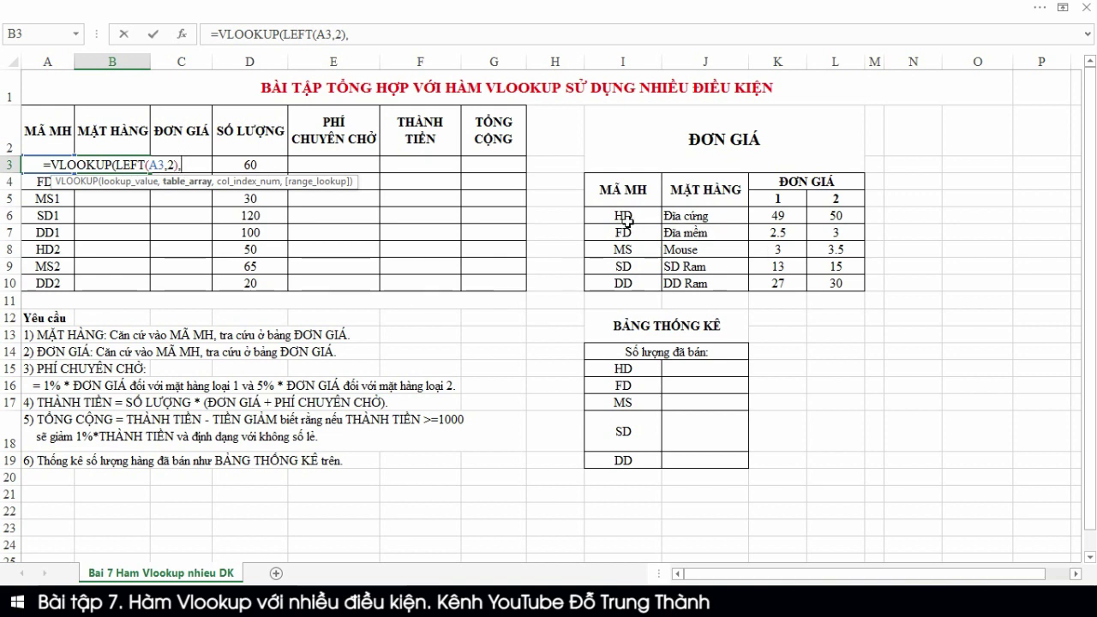
pyautogui.moveTo(626, 220)
pyautogui.mouseDown()
pyautogui.moveTo(628, 236)
pyautogui.moveTo(705, 284)
pyautogui.mouseUp()
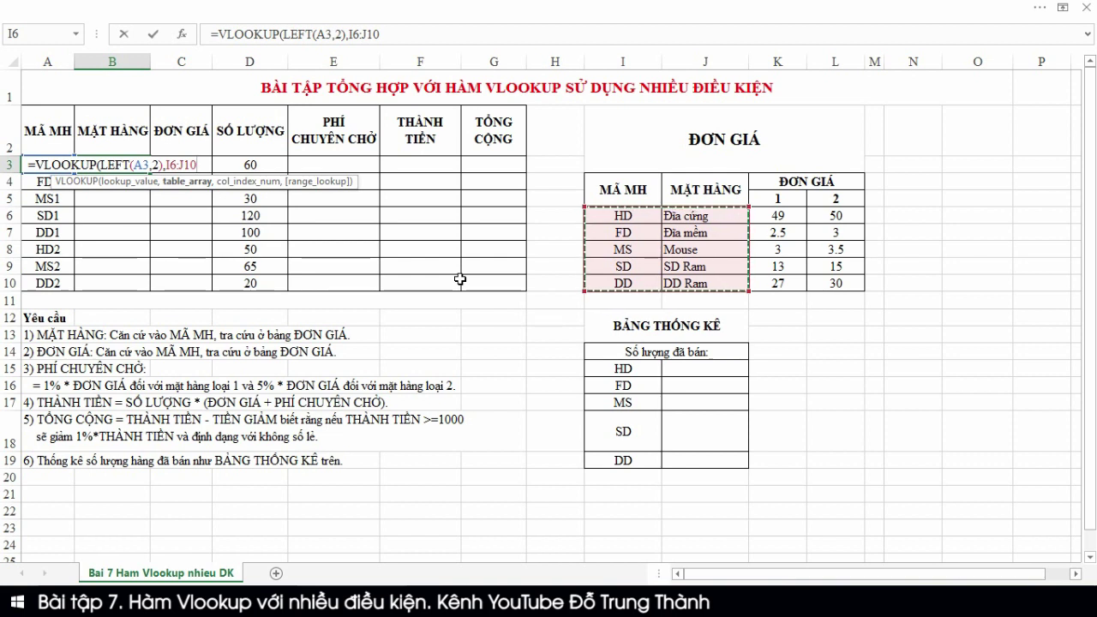
pyautogui.press('F4')
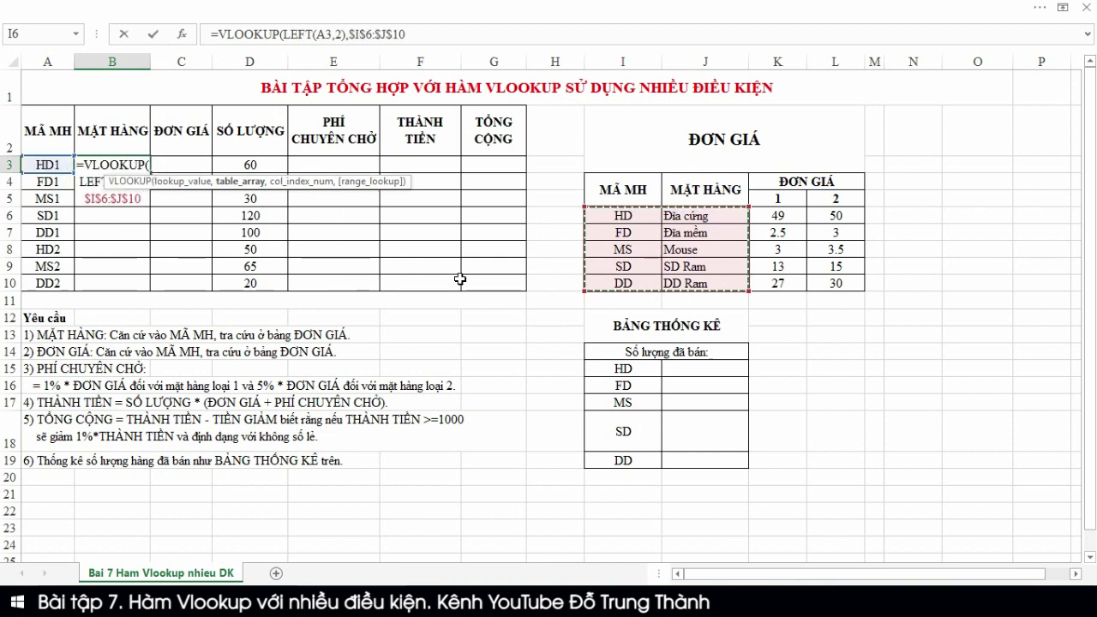
pyautogui.click(430, 34)
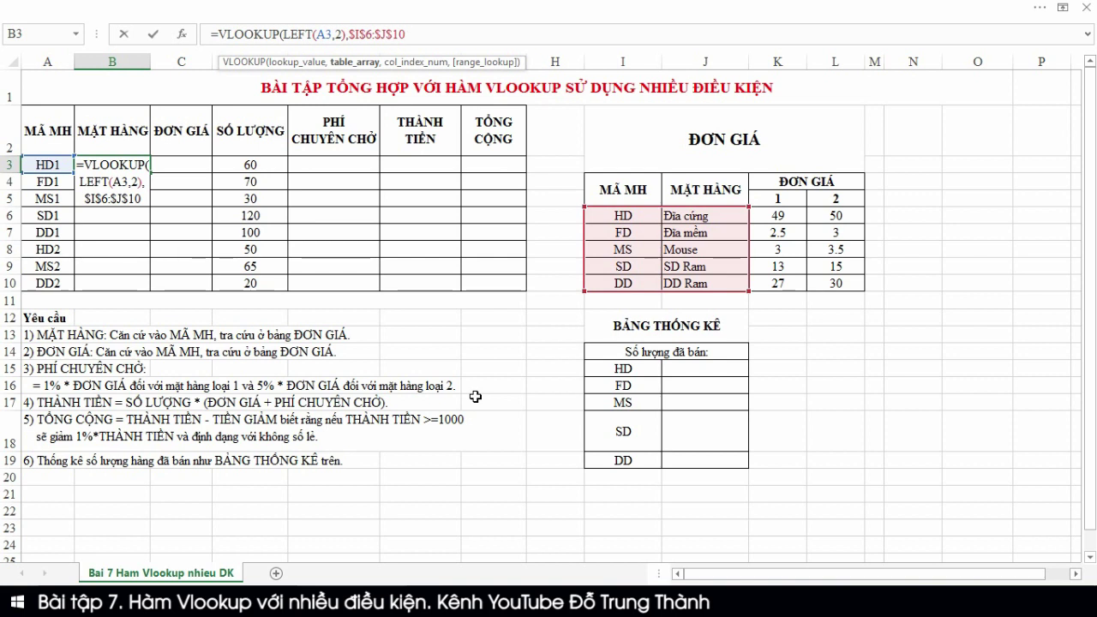
pyautogui.write(',')
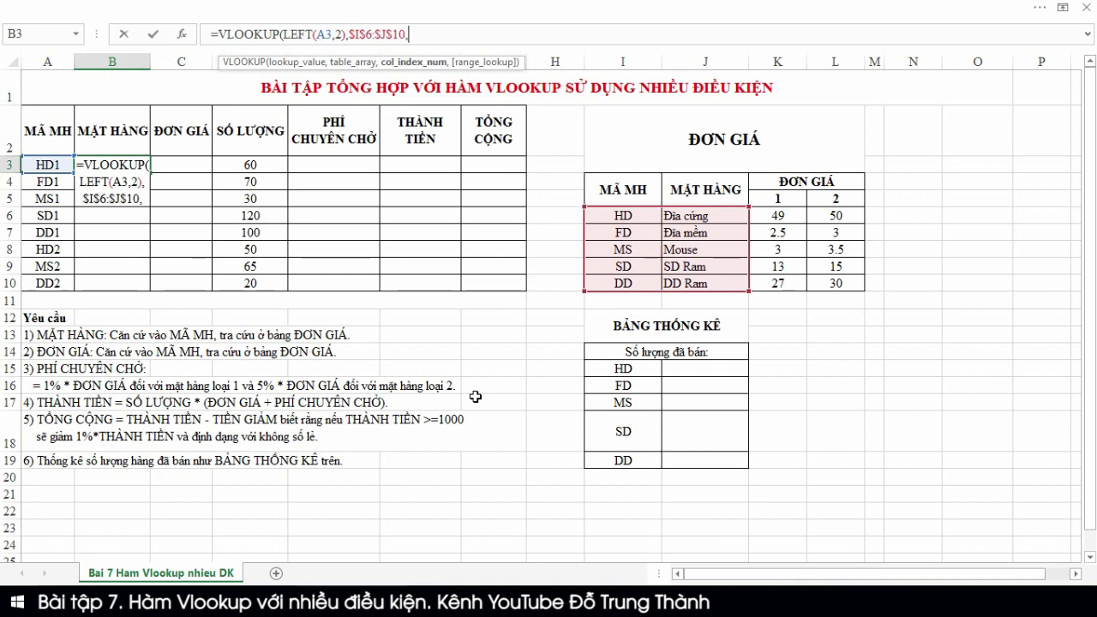
pyautogui.write('2')
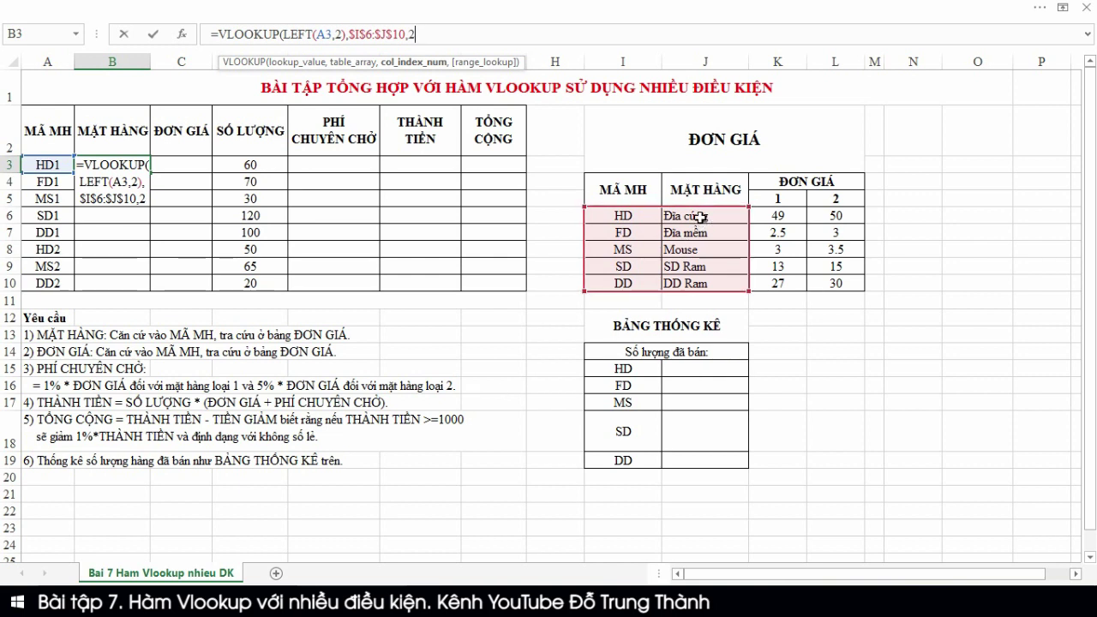
pyautogui.write(',')
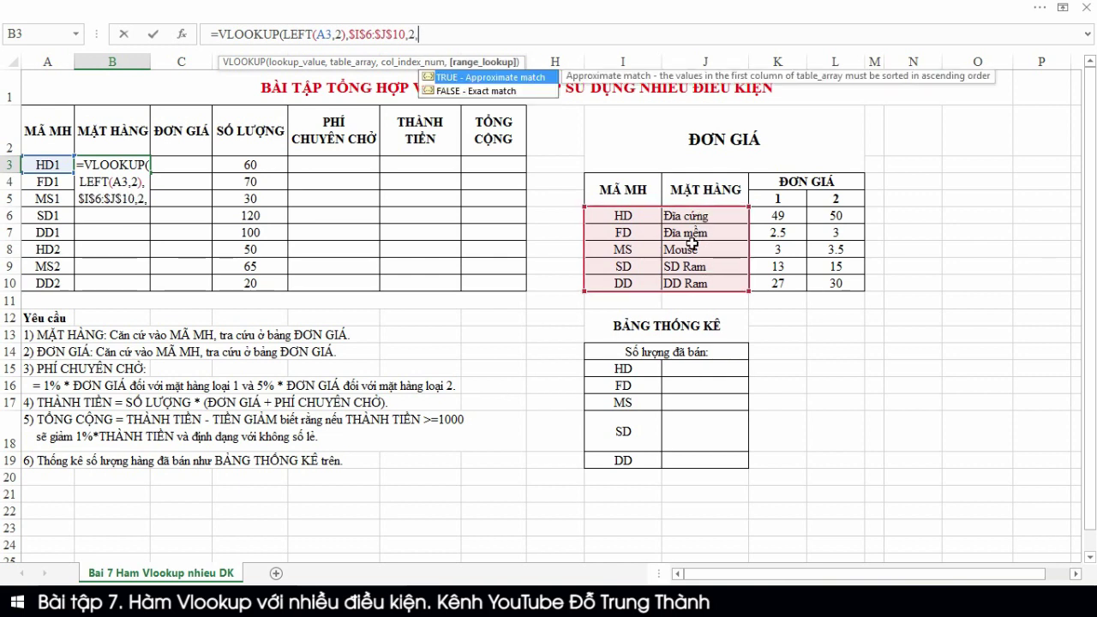
pyautogui.write('0')
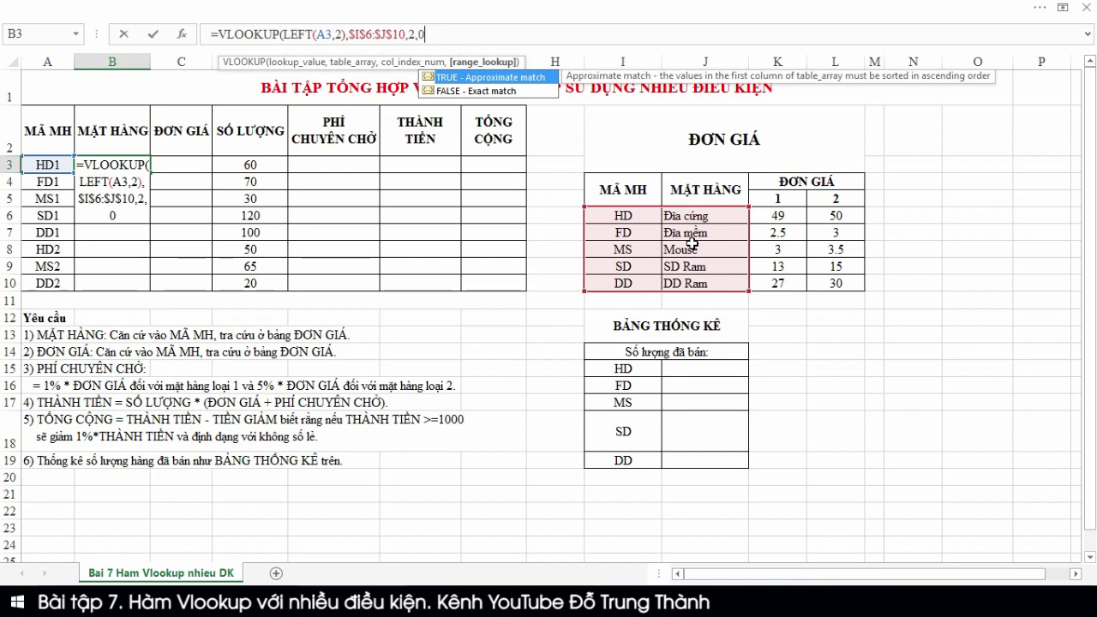
pyautogui.write(')')
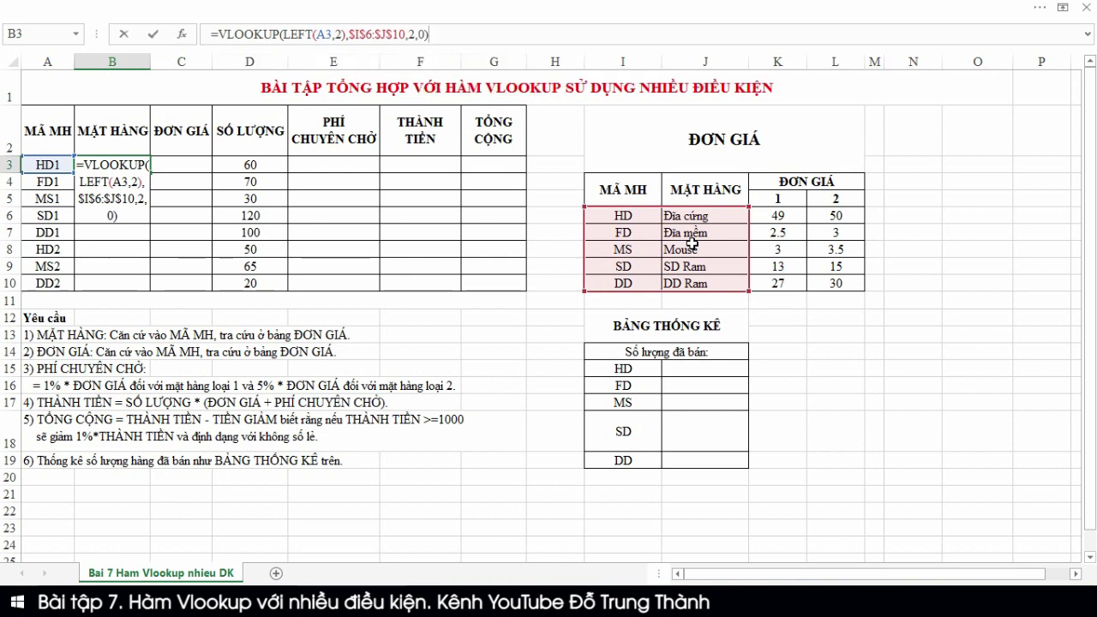
pyautogui.press('Return')
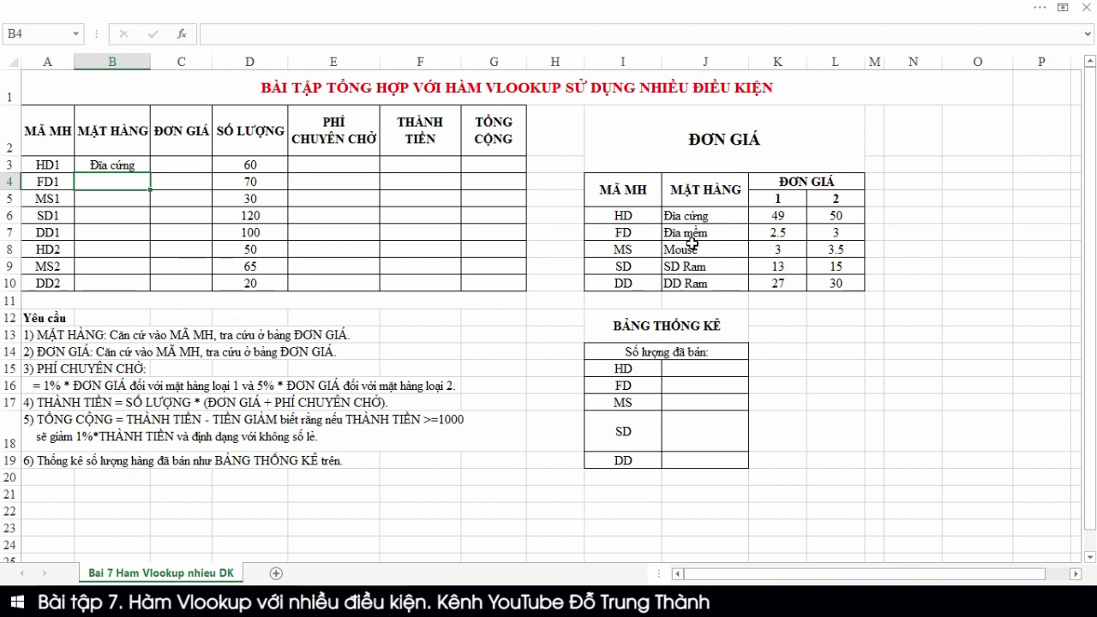
# Copy the B3 lookup down to B10, then compare price types 1 and 2 in K5 and L5.
pyautogui.click(125, 163)
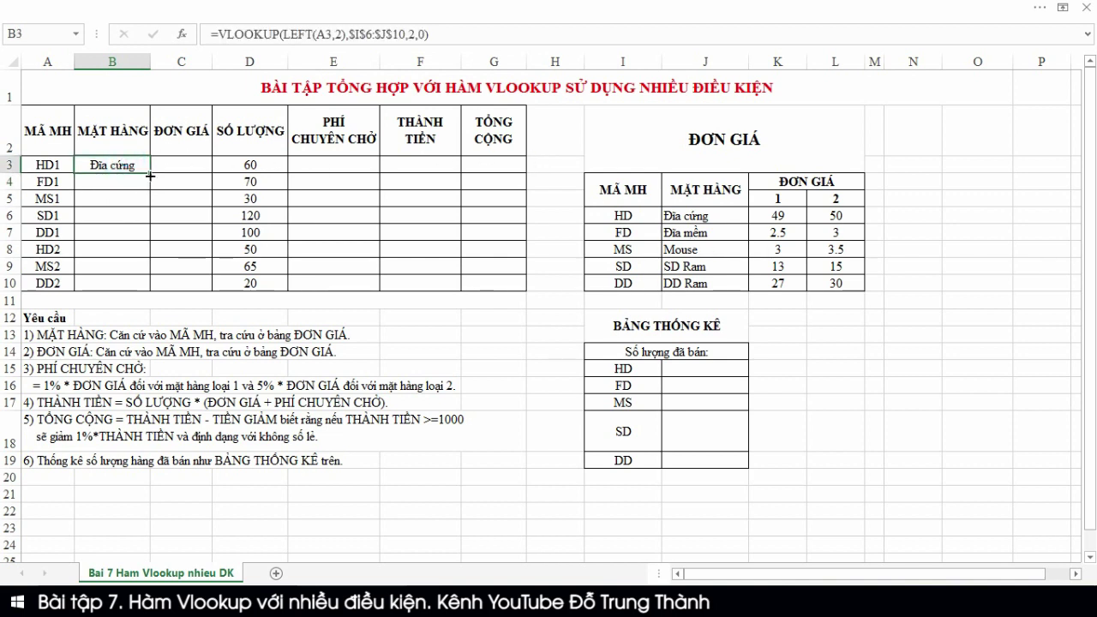
pyautogui.moveTo(150, 172); pyautogui.dragTo(152, 290)
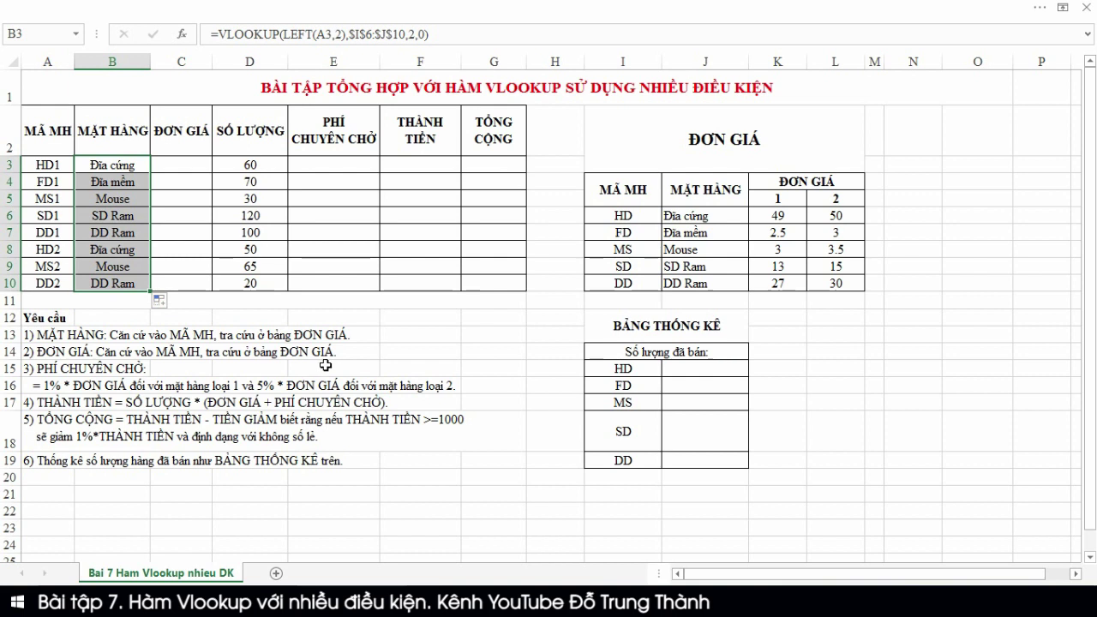
pyautogui.click(783, 202)
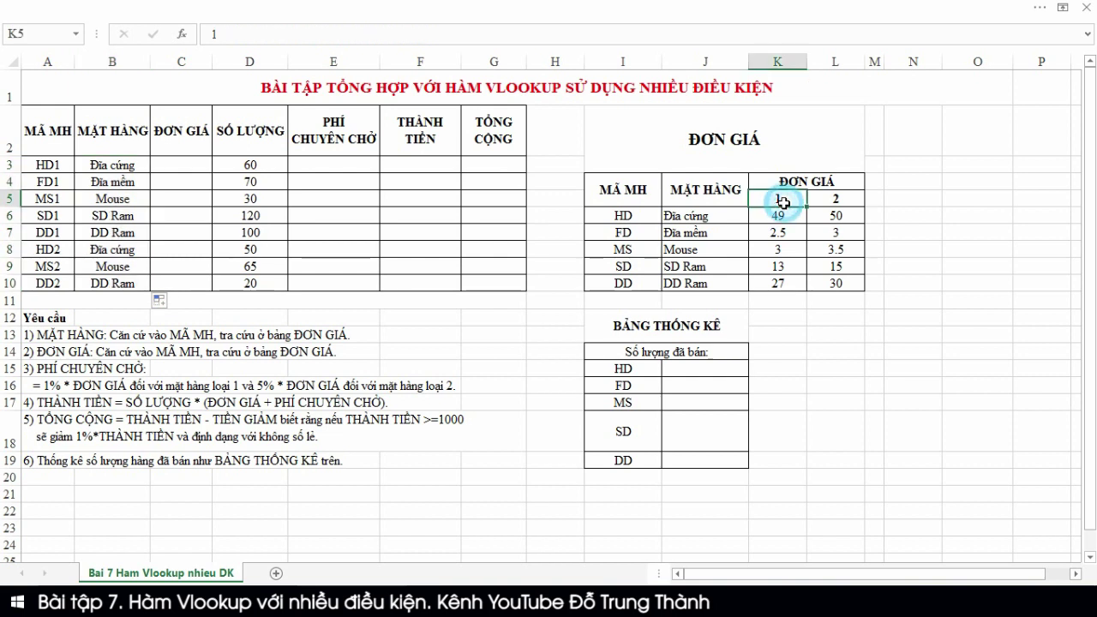
pyautogui.click(821, 199)
pyautogui.click(781, 201)
pyautogui.click(822, 199)
pyautogui.click(768, 199)
pyautogui.click(831, 199)
pyautogui.click(784, 202)
pyautogui.click(828, 199)
pyautogui.click(794, 201)
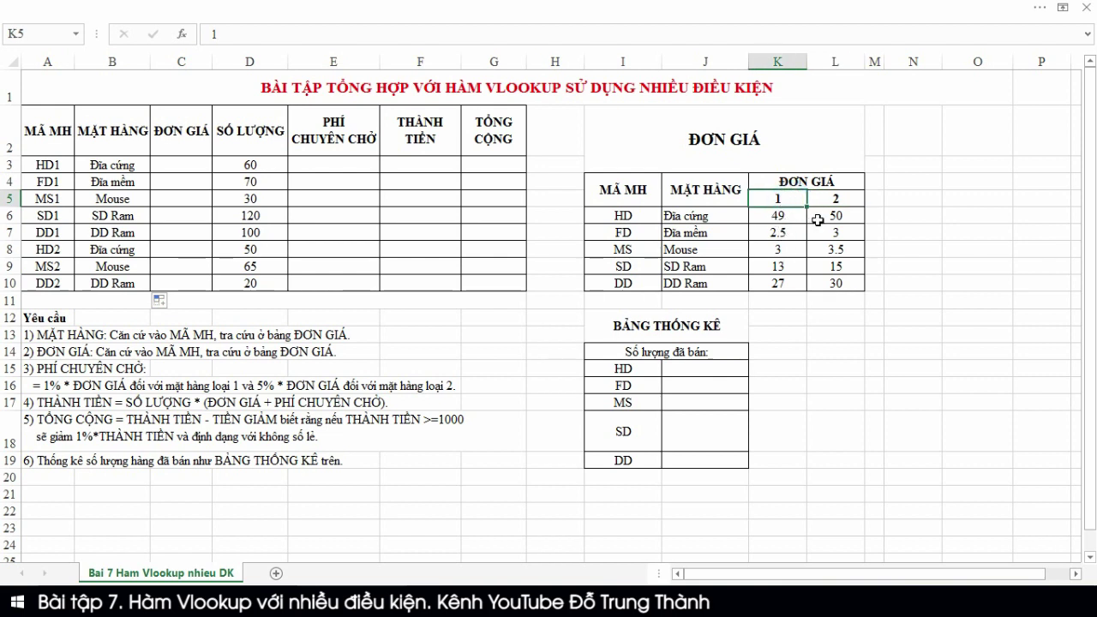
pyautogui.click(64, 168)
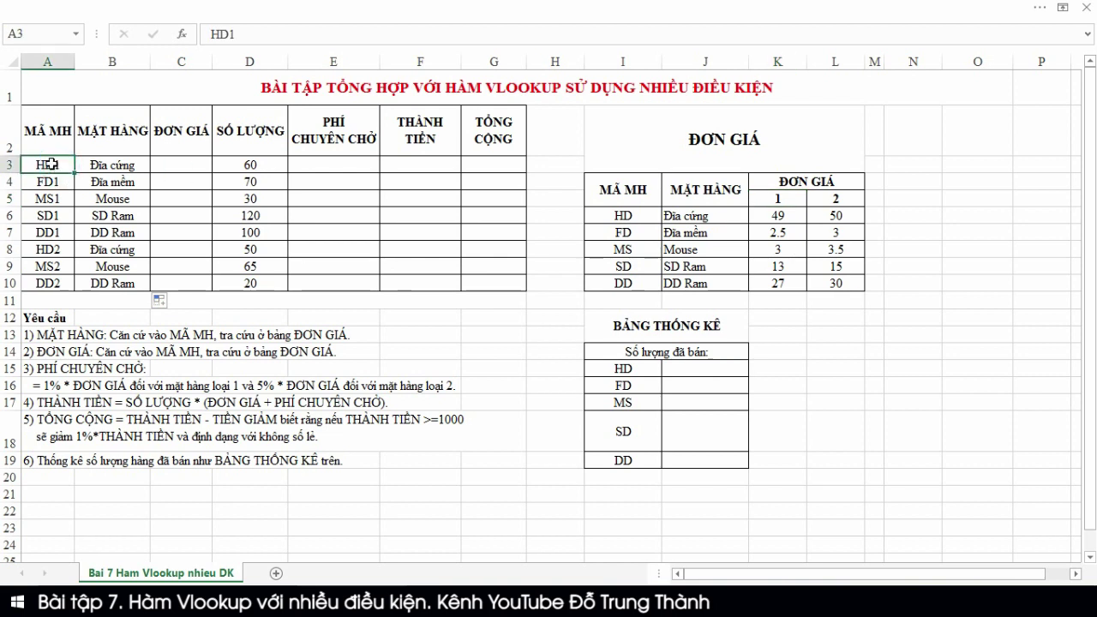
# In C3, start a VLOOKUP of LEFT(A3,2) against the absolute price table $I$6:$L$10.
pyautogui.click(173, 170)
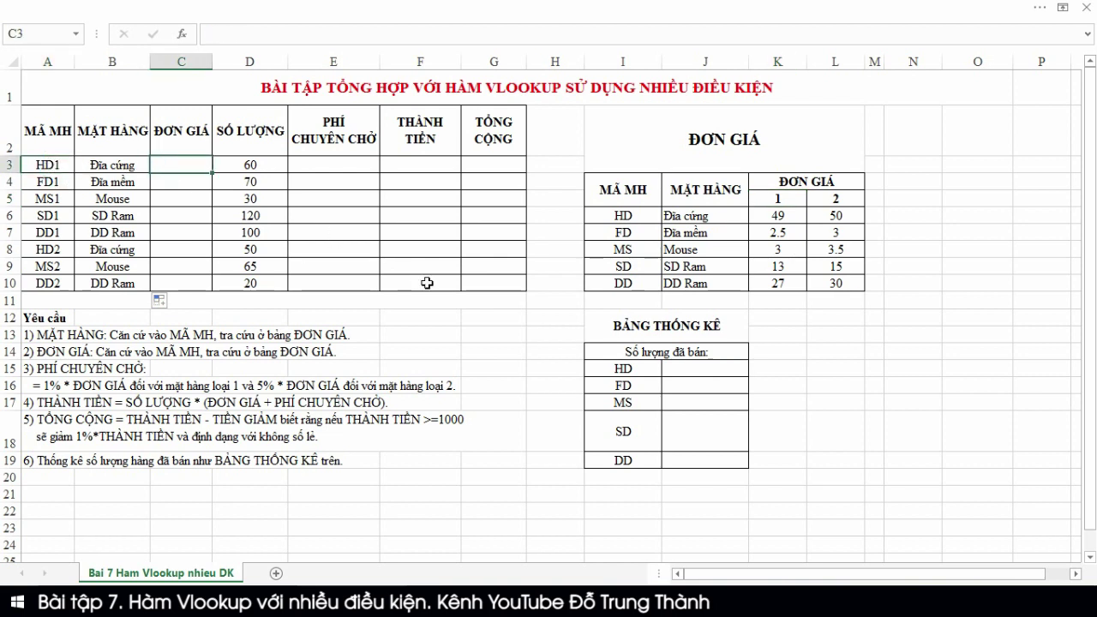
pyautogui.write('=')
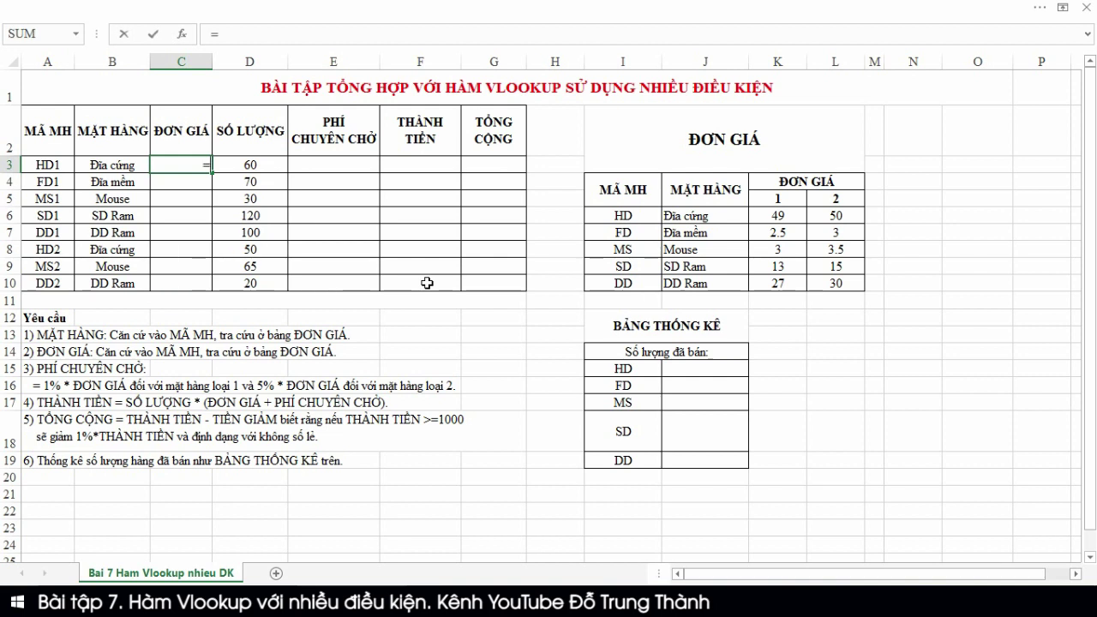
pyautogui.write('vlo')
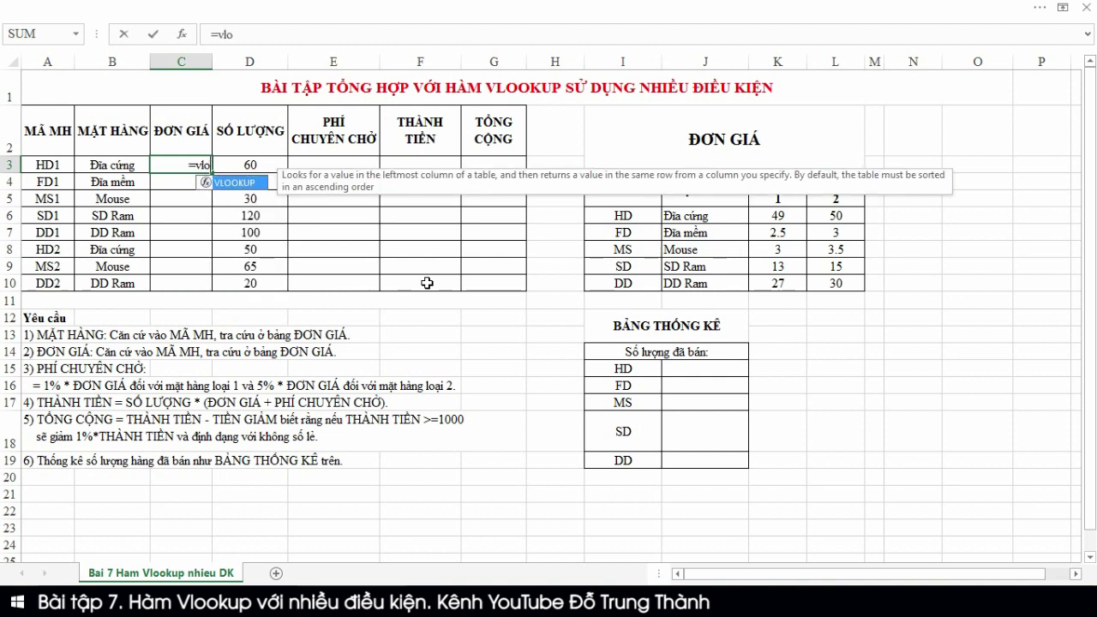
pyautogui.press('Tab')
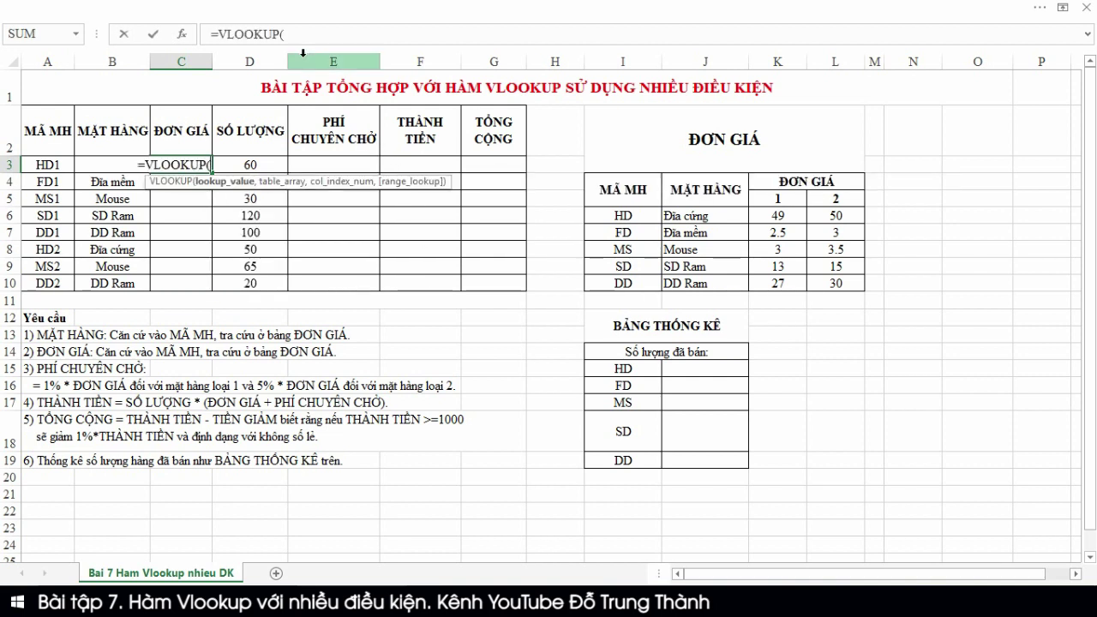
pyautogui.click(294, 33)
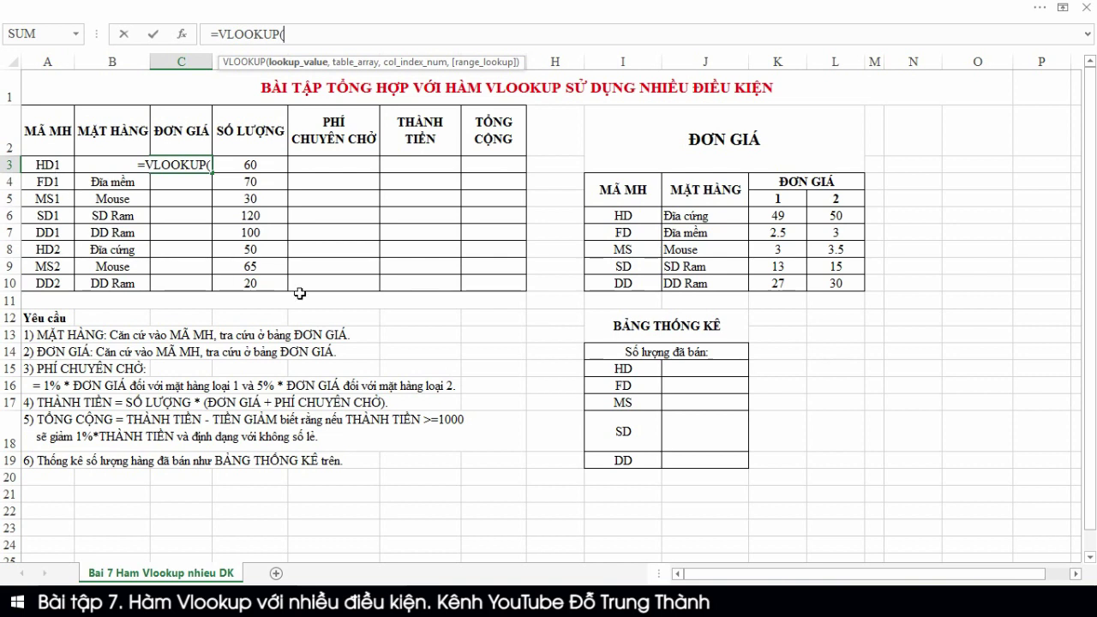
pyautogui.write('le')
pyautogui.press('Tab')
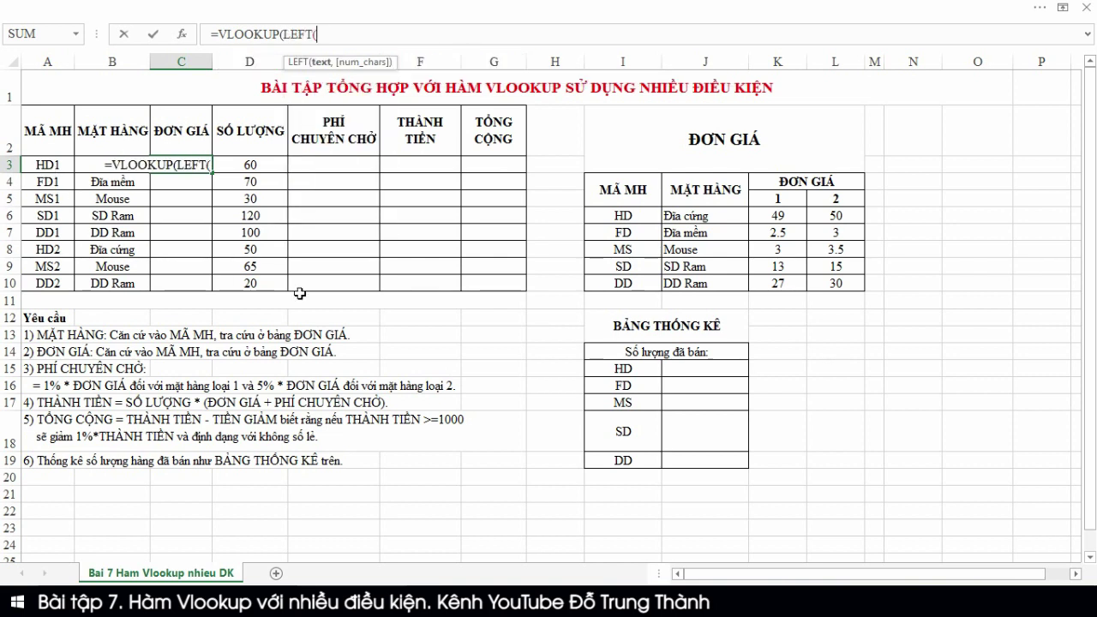
pyautogui.click(49, 167)
pyautogui.write(',2')
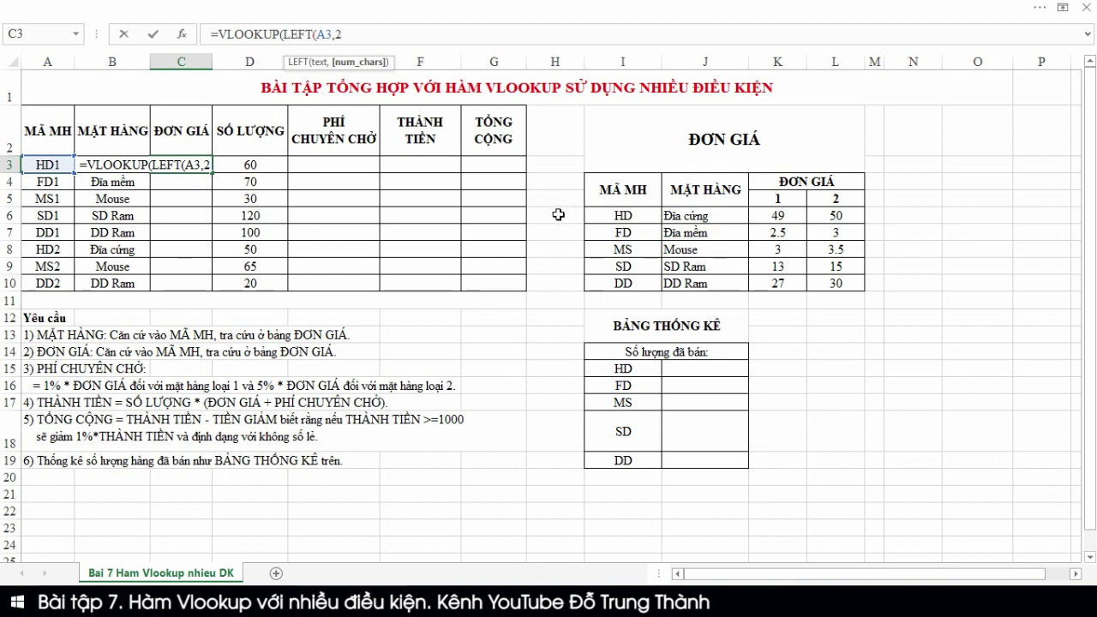
pyautogui.write(')')
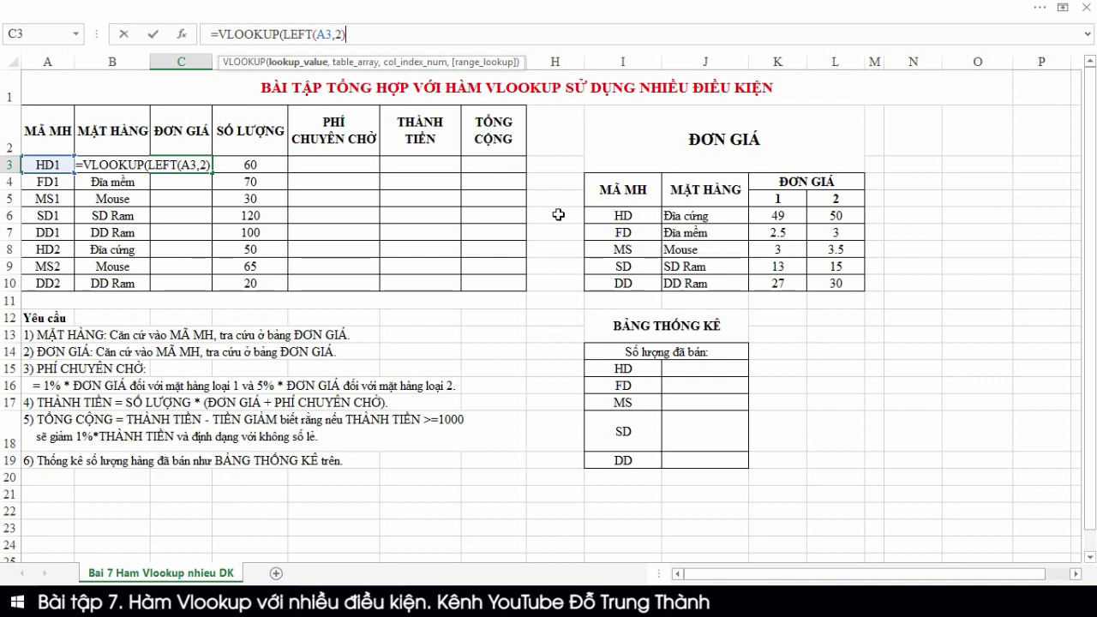
pyautogui.write(',')
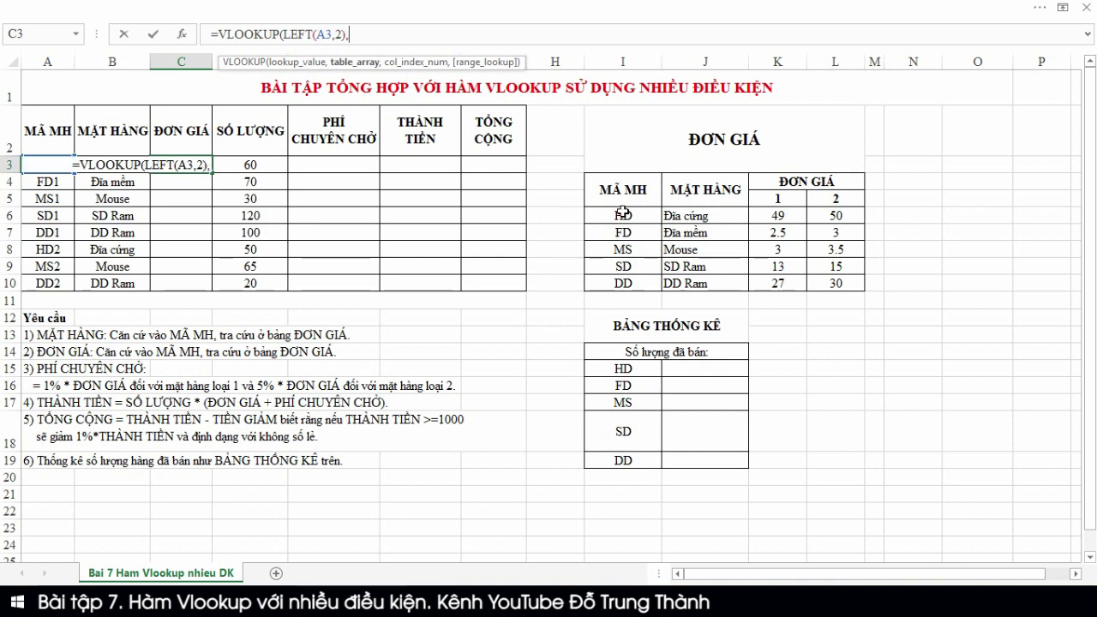
pyautogui.moveTo(622, 215)
pyautogui.mouseDown()
pyautogui.moveTo(664, 289)
pyautogui.moveTo(825, 286)
pyautogui.mouseUp()
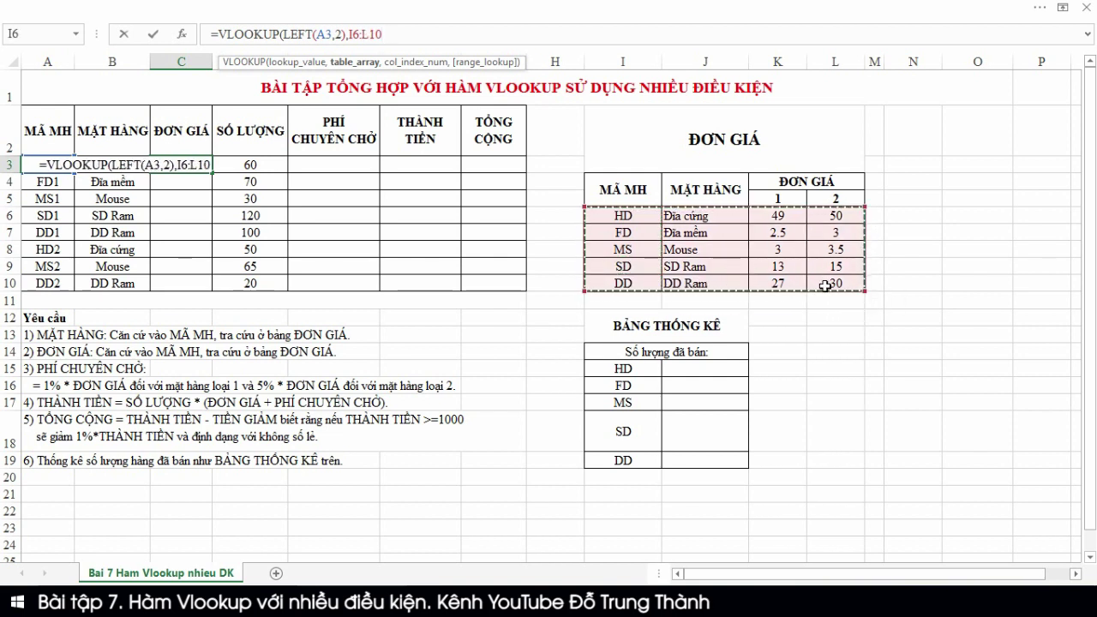
pyautogui.press('F4')
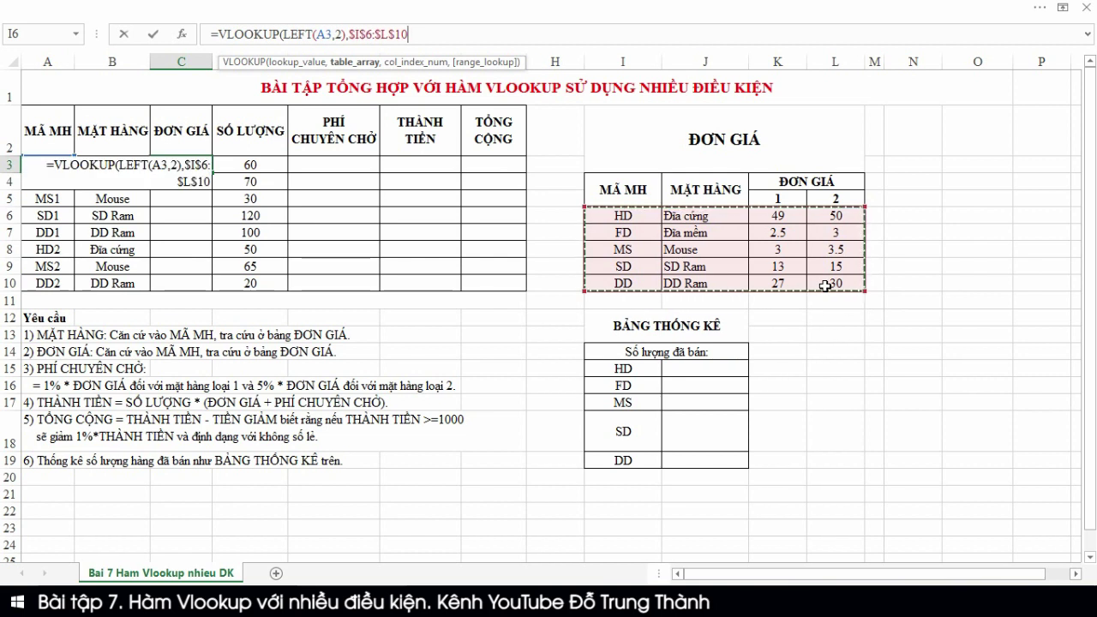
pyautogui.write(',')
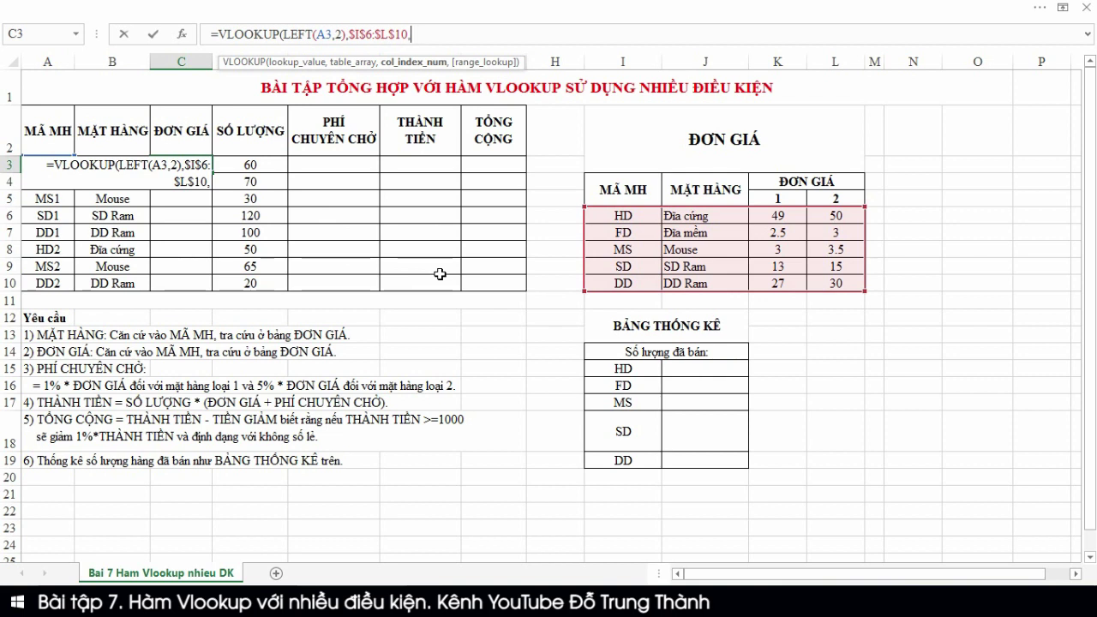
# Use IF(RIGHT(A3,1)=1,3,4) as the column index with exact match, giving 50 for HD1.
pyautogui.write('i')
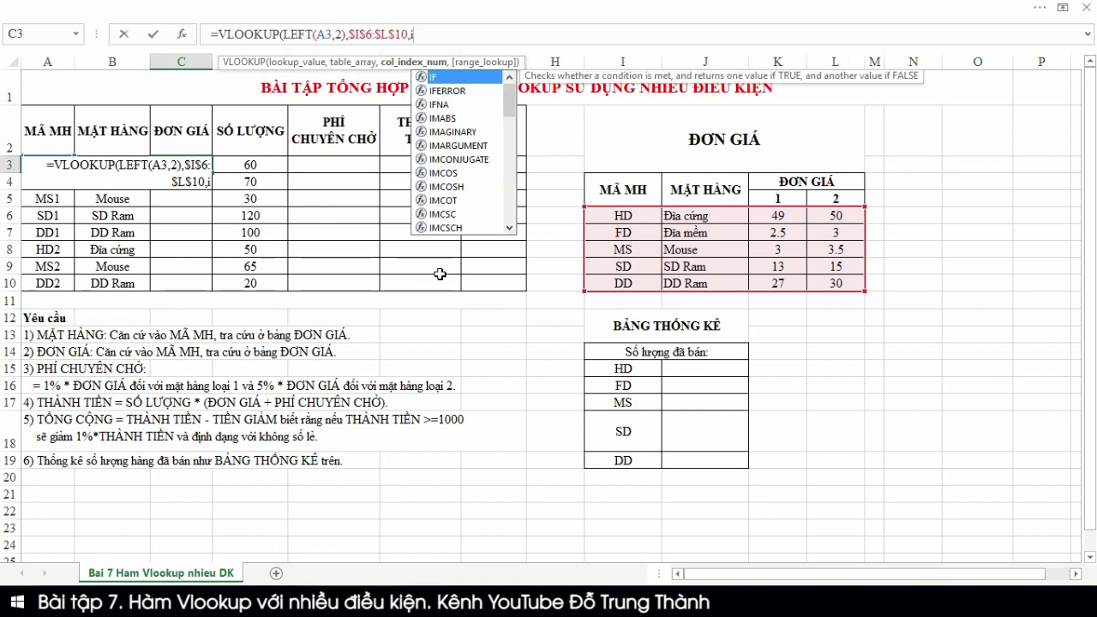
pyautogui.write('f')
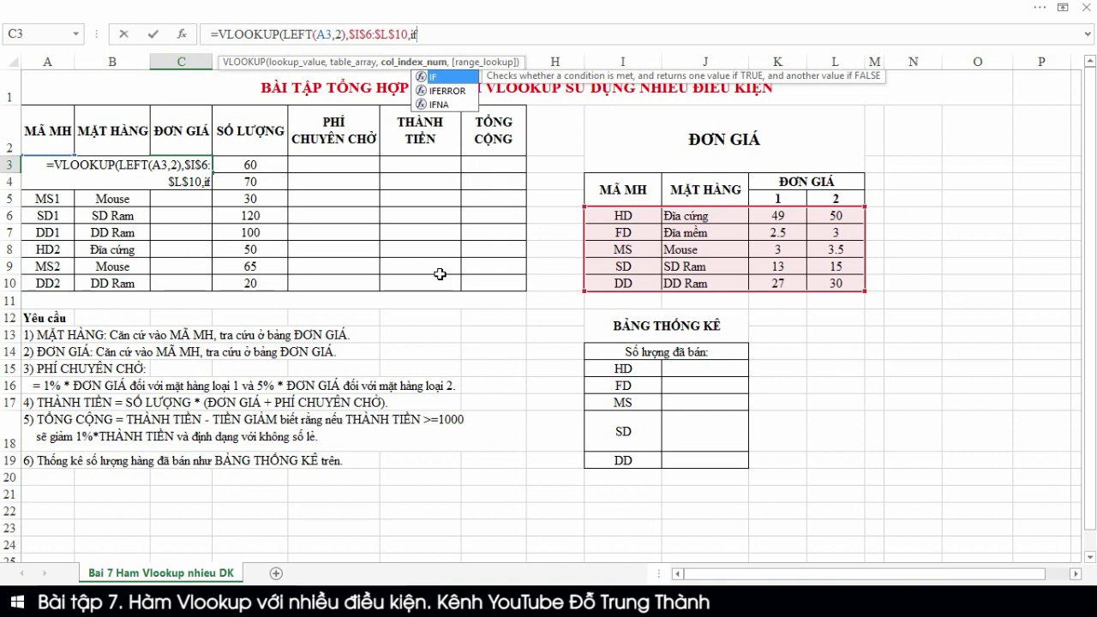
pyautogui.write('(')
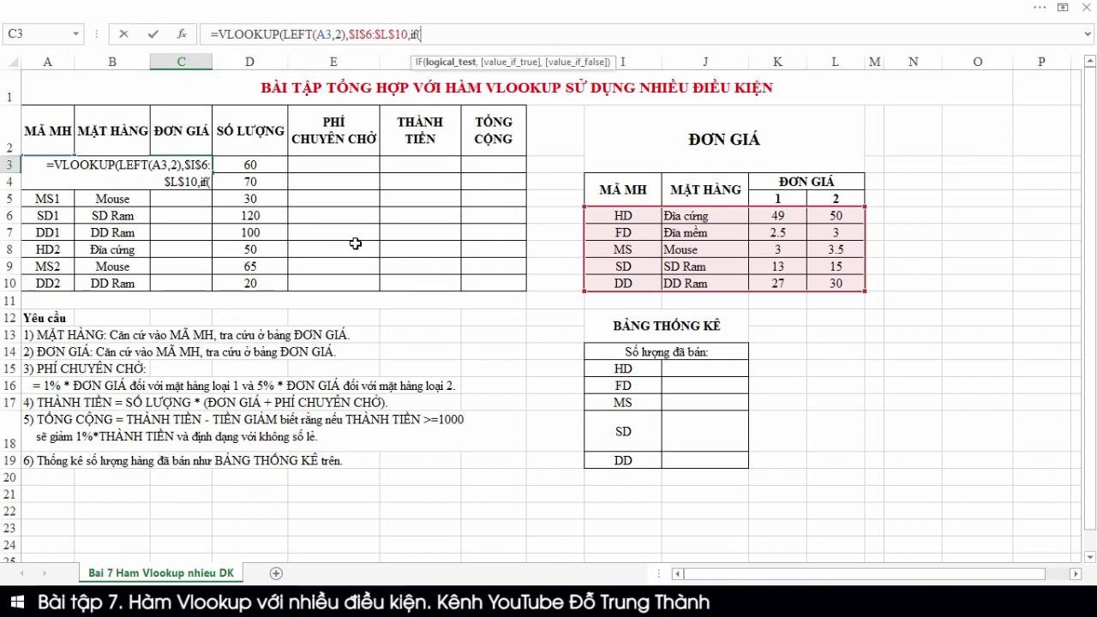
pyautogui.write('A')
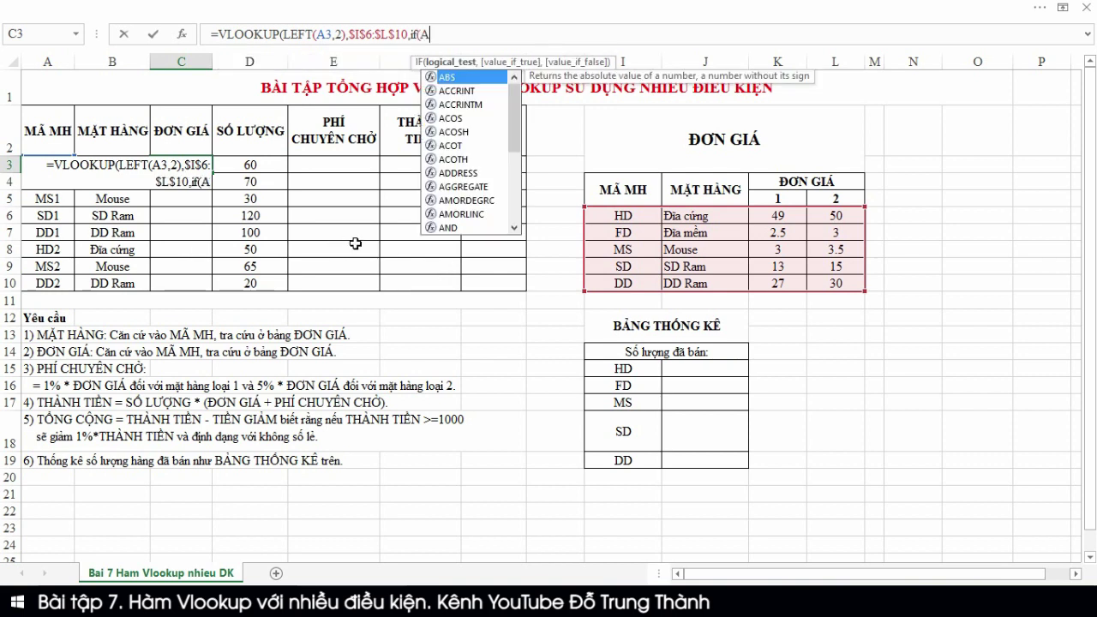
pyautogui.press('BackSpace')
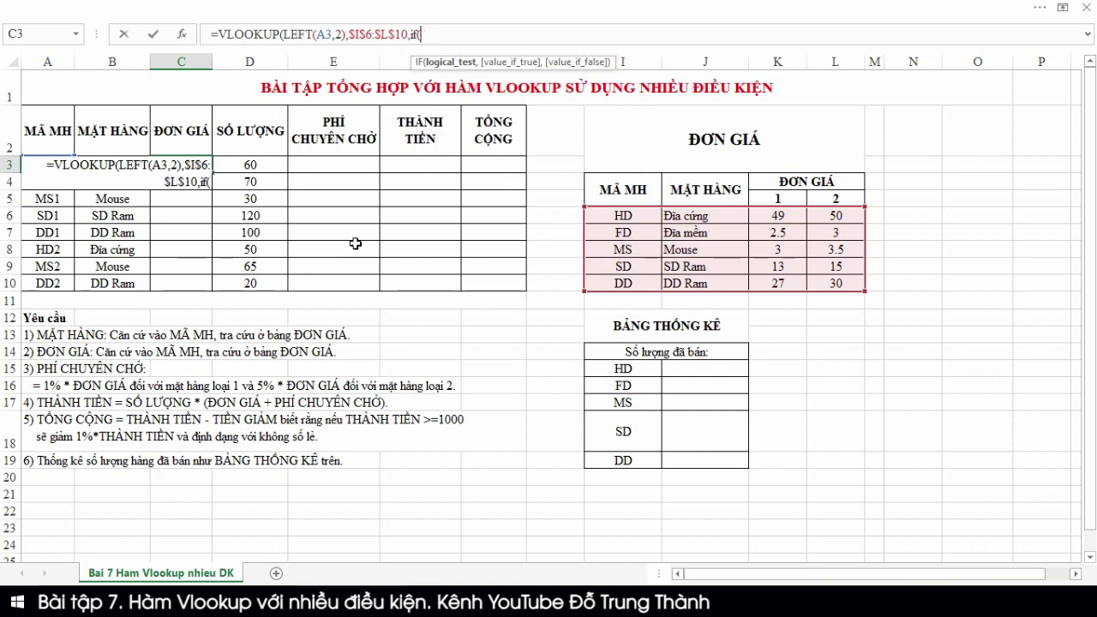
pyautogui.write('RIGHT')
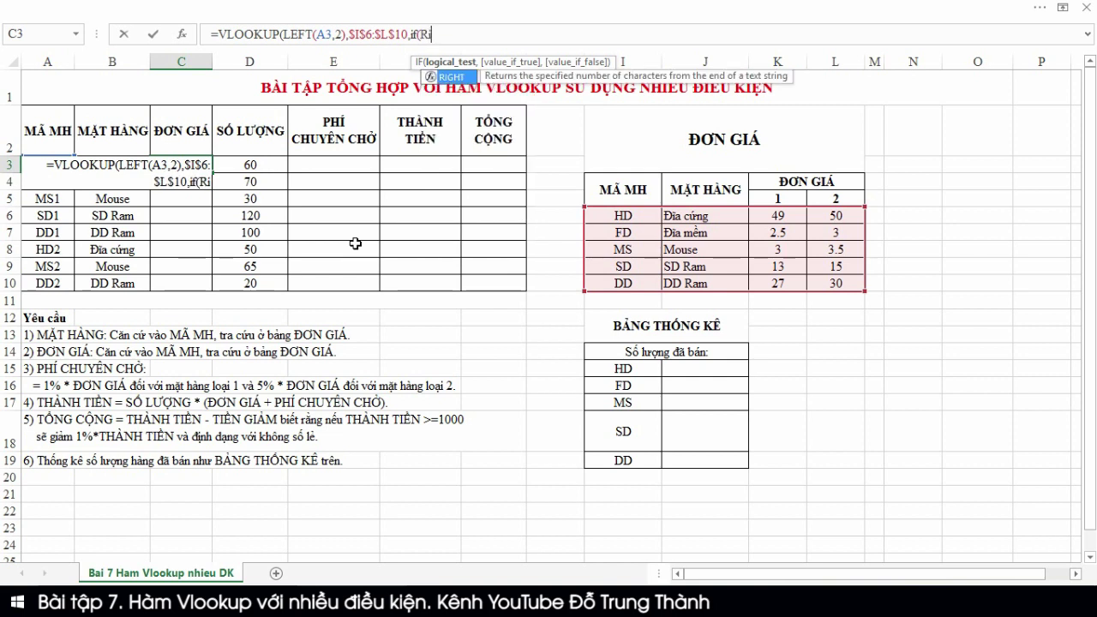
pyautogui.write('(A')
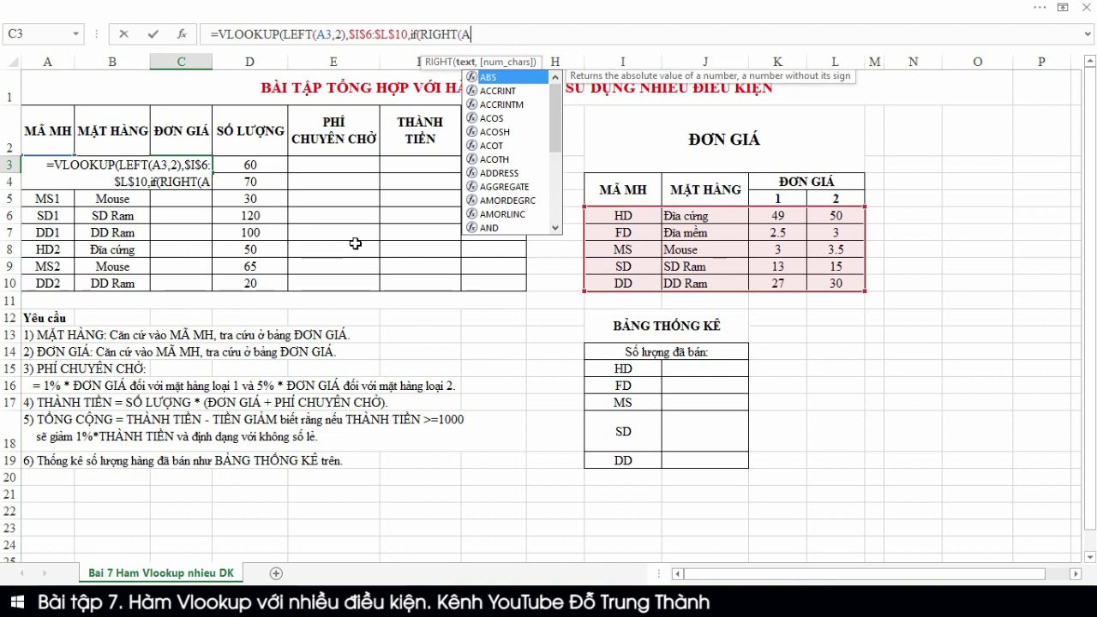
pyautogui.write('3,1')
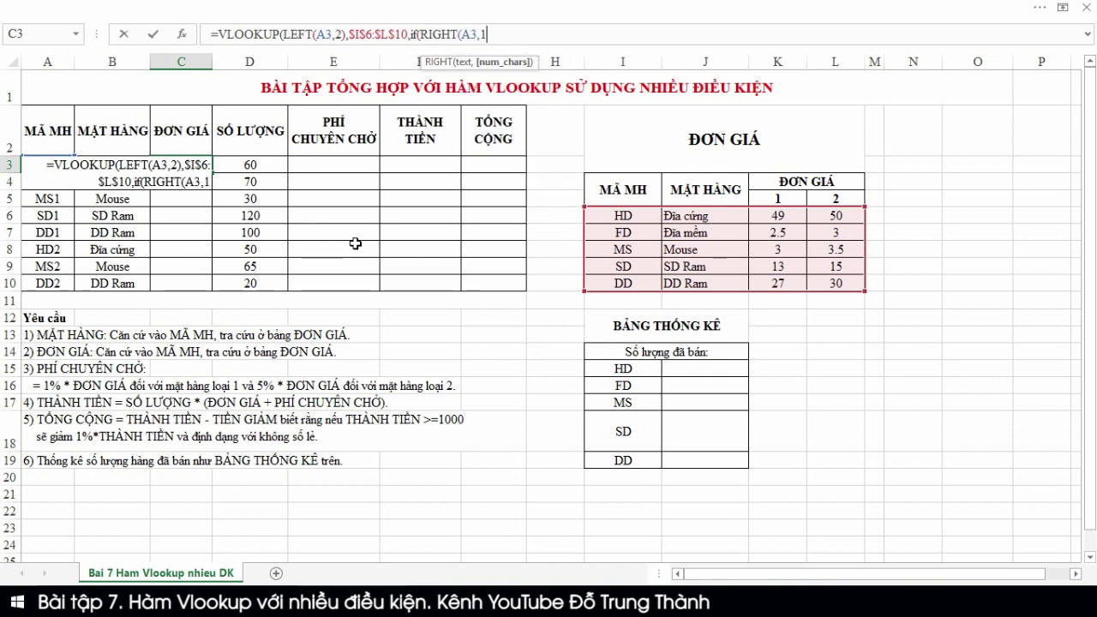
pyautogui.write(')')
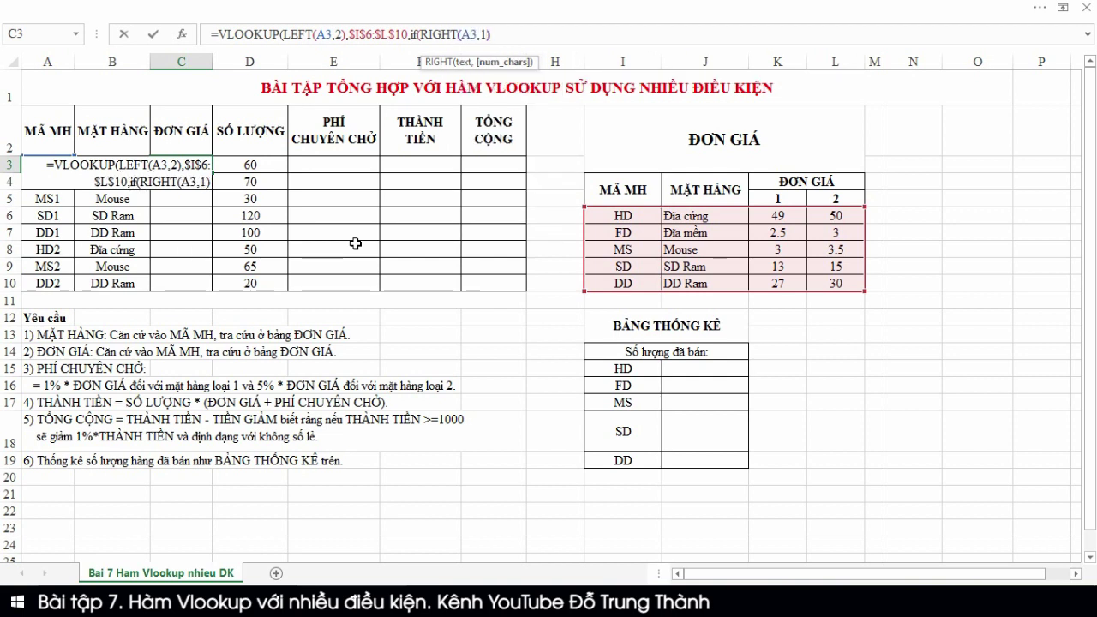
pyautogui.write('=1,')
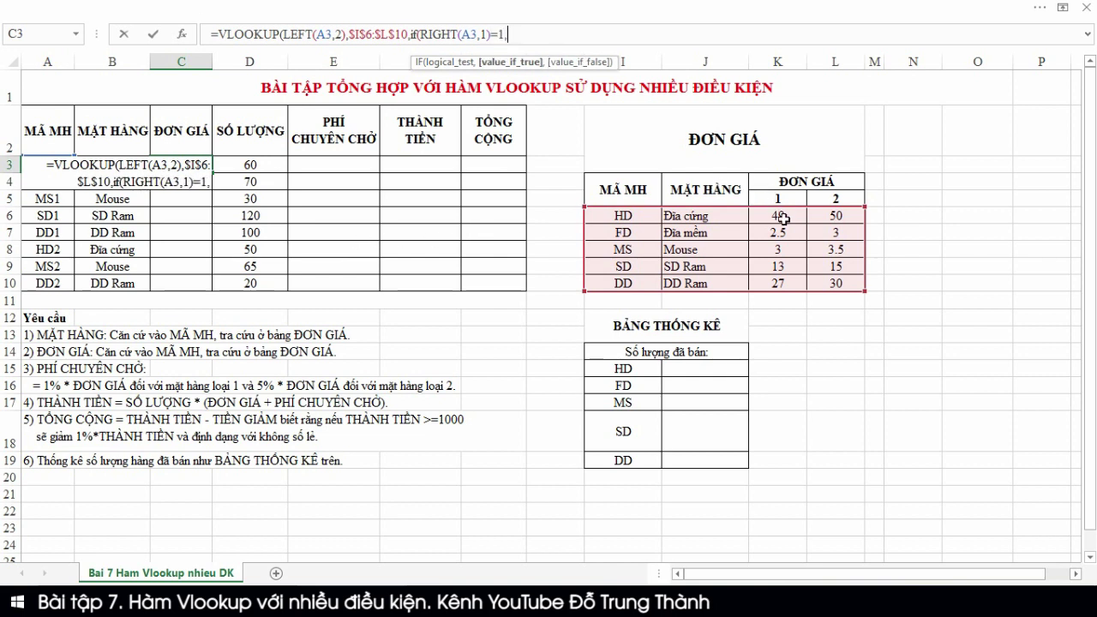
pyautogui.write('3,')
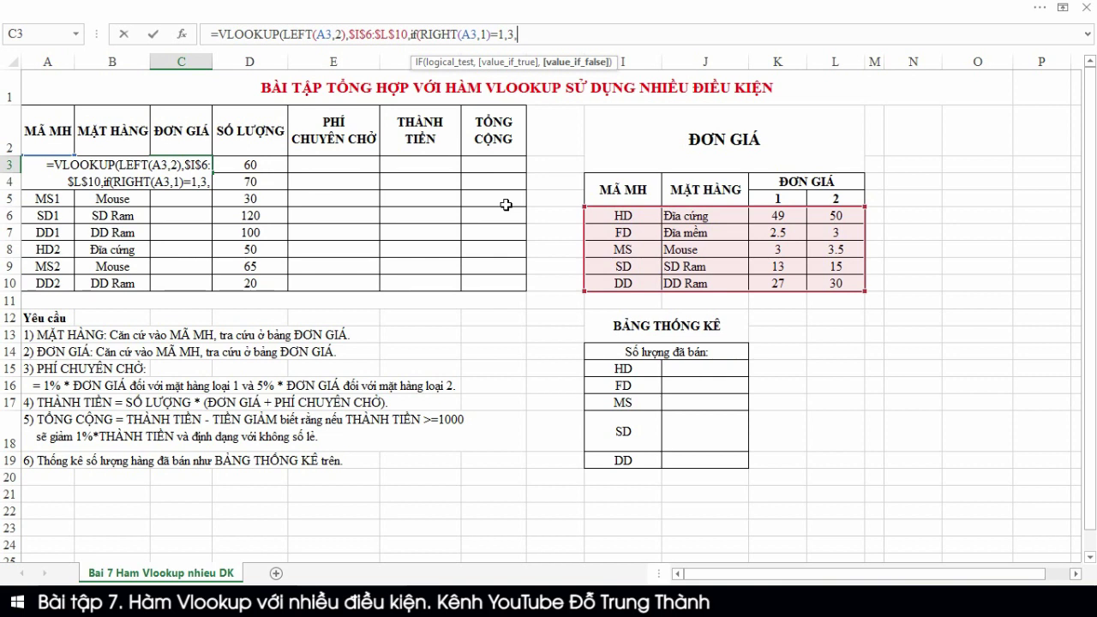
pyautogui.write('4')
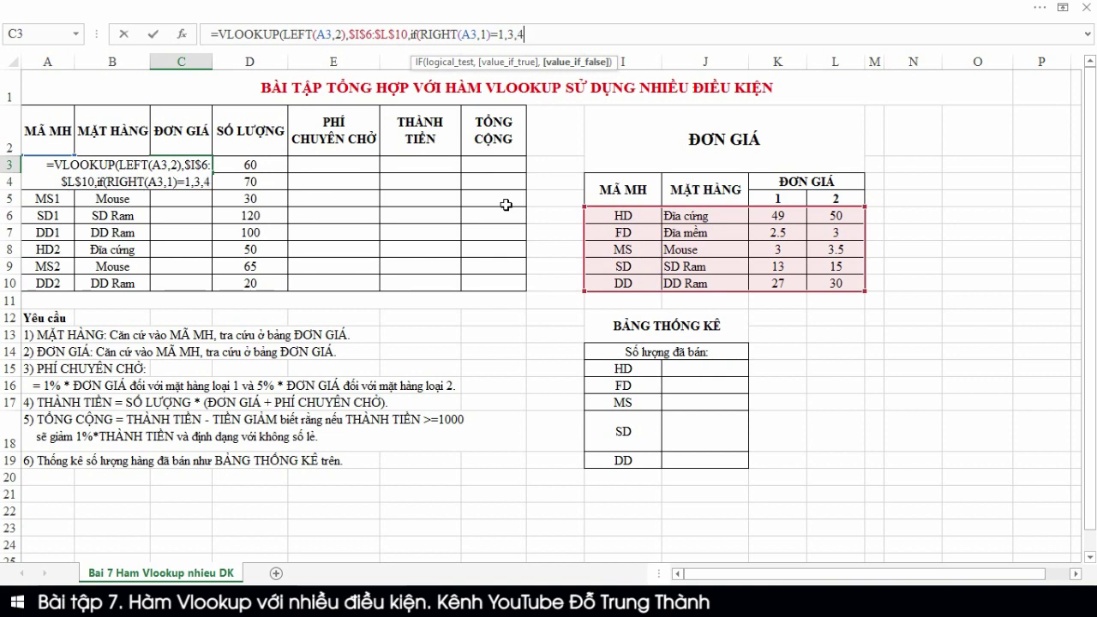
pyautogui.write(')')
pyautogui.press('BackSpace')
pyautogui.write(')')
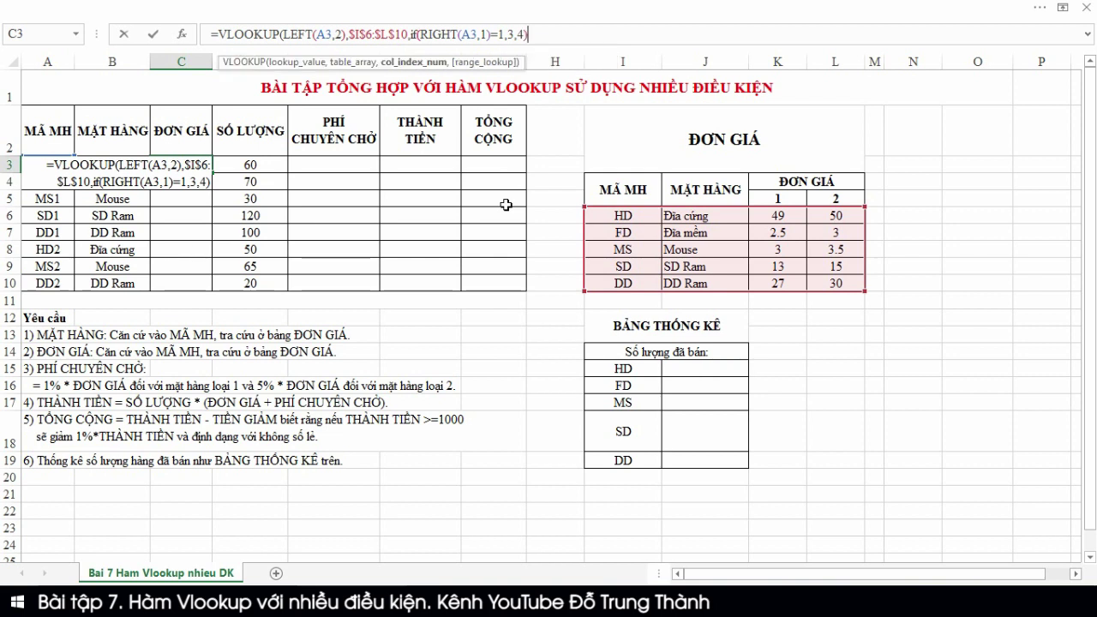
pyautogui.write(',')
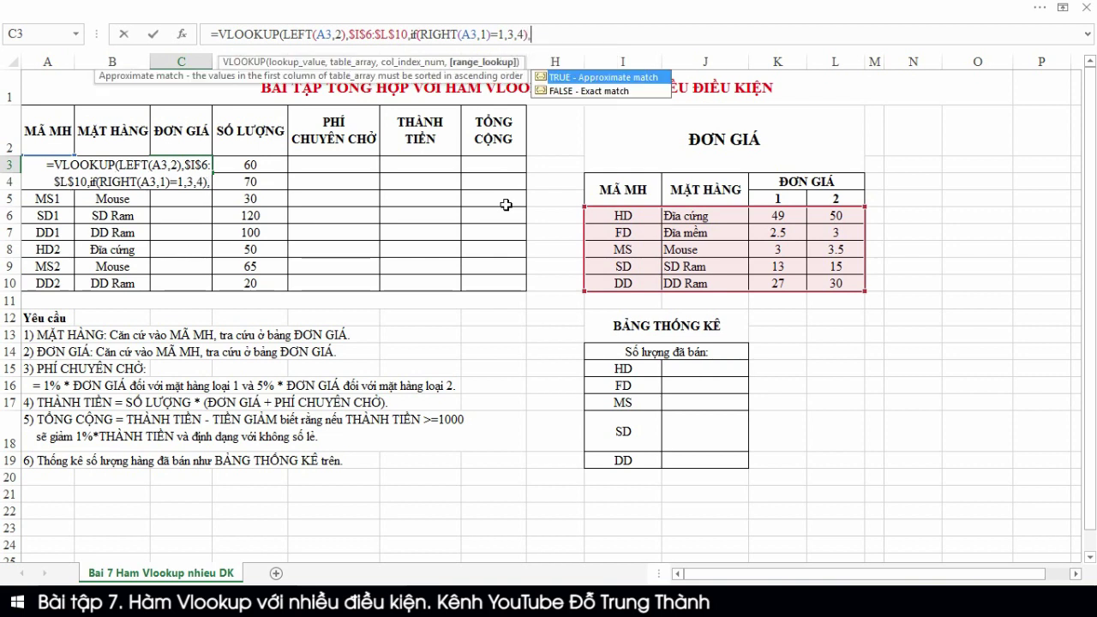
pyautogui.write('0')
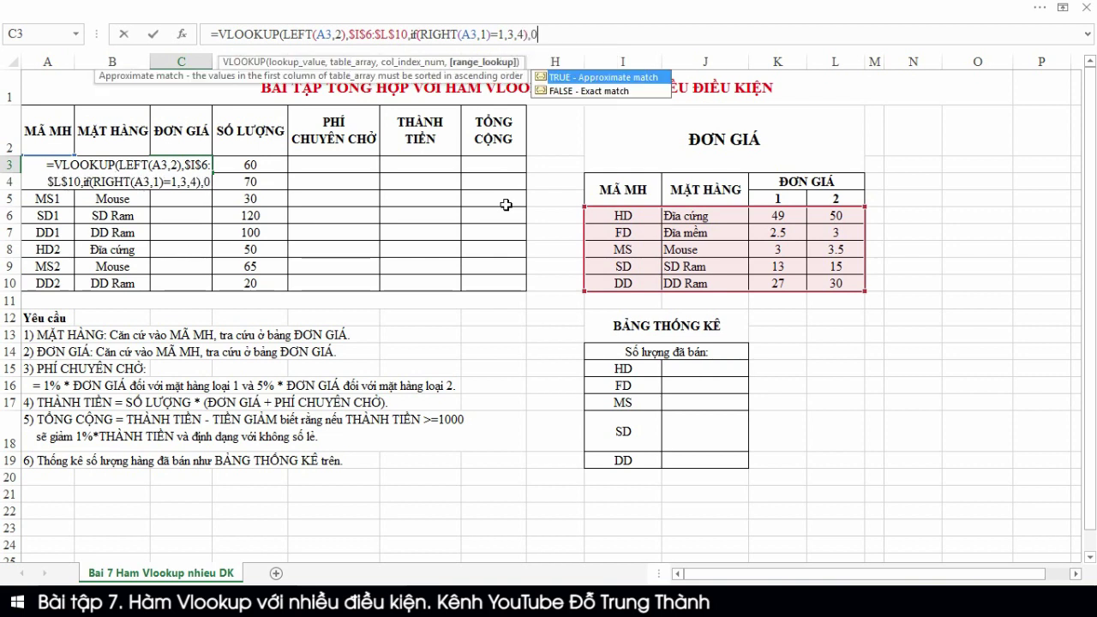
pyautogui.write(')')
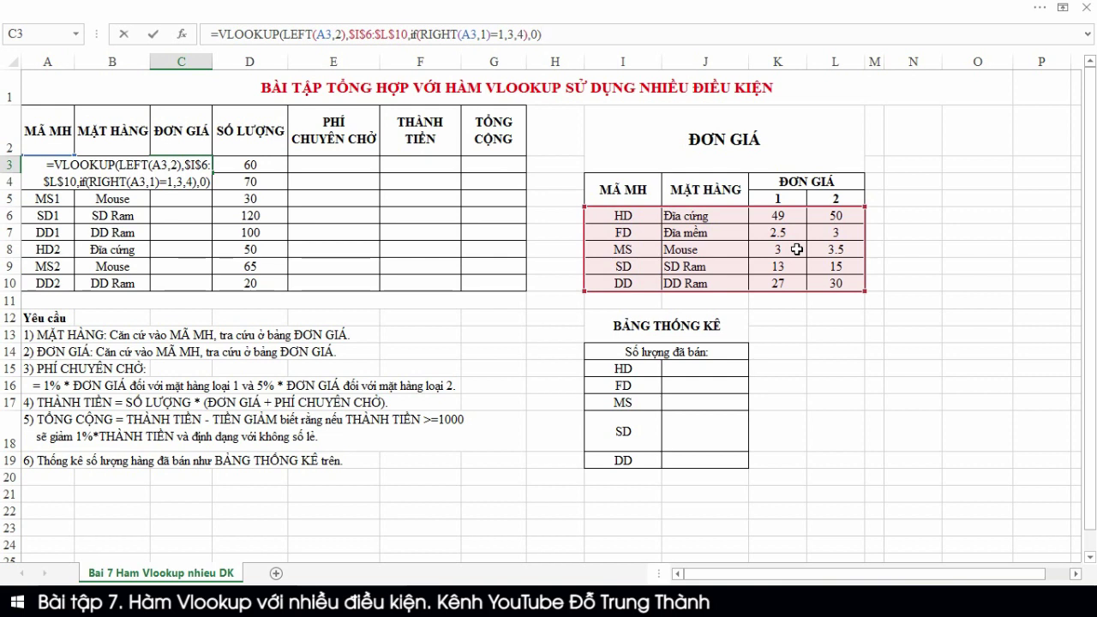
pyautogui.press('Return')
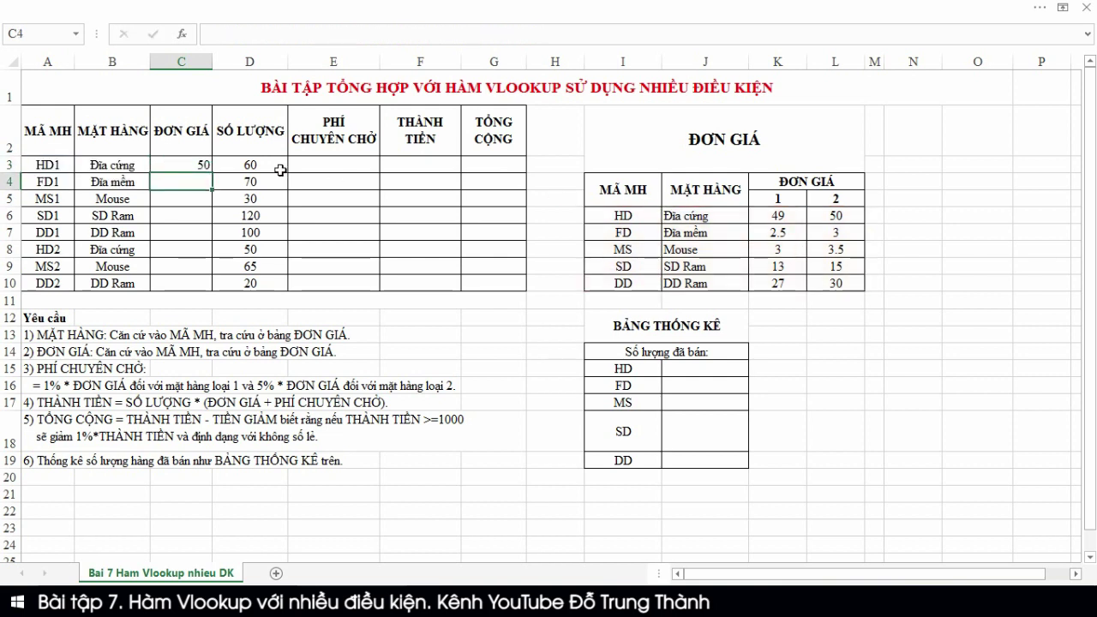
# Copy the C3 price formula to C10, giving 50, 3, 3.5, 15, 30, 50, 3.5, 30.
pyautogui.click(182, 160)
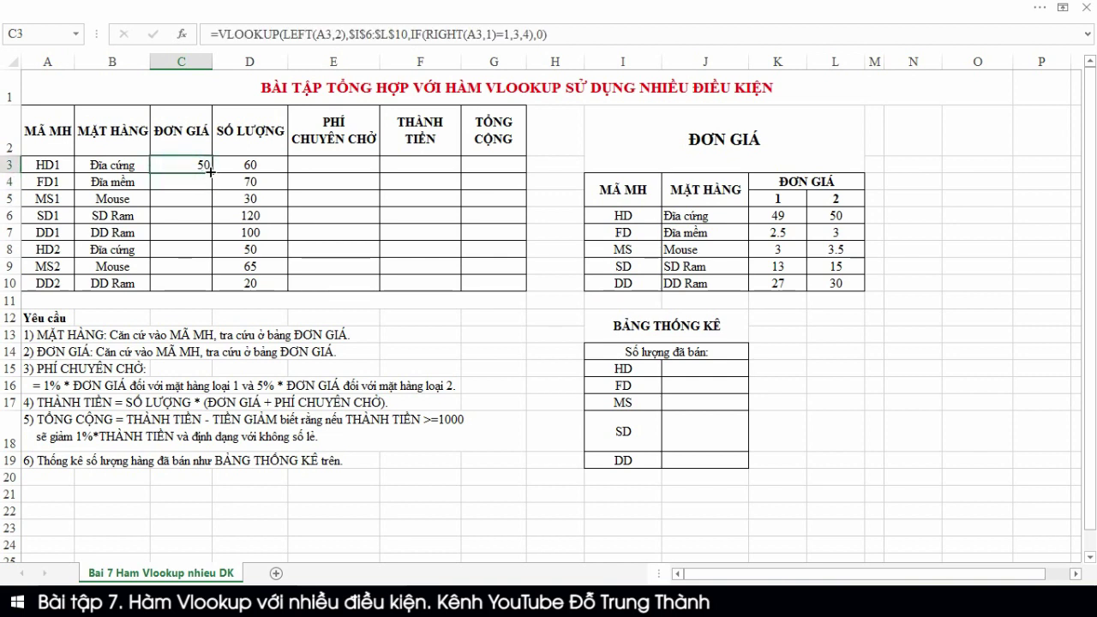
pyautogui.moveTo(211, 172); pyautogui.dragTo(203, 284)
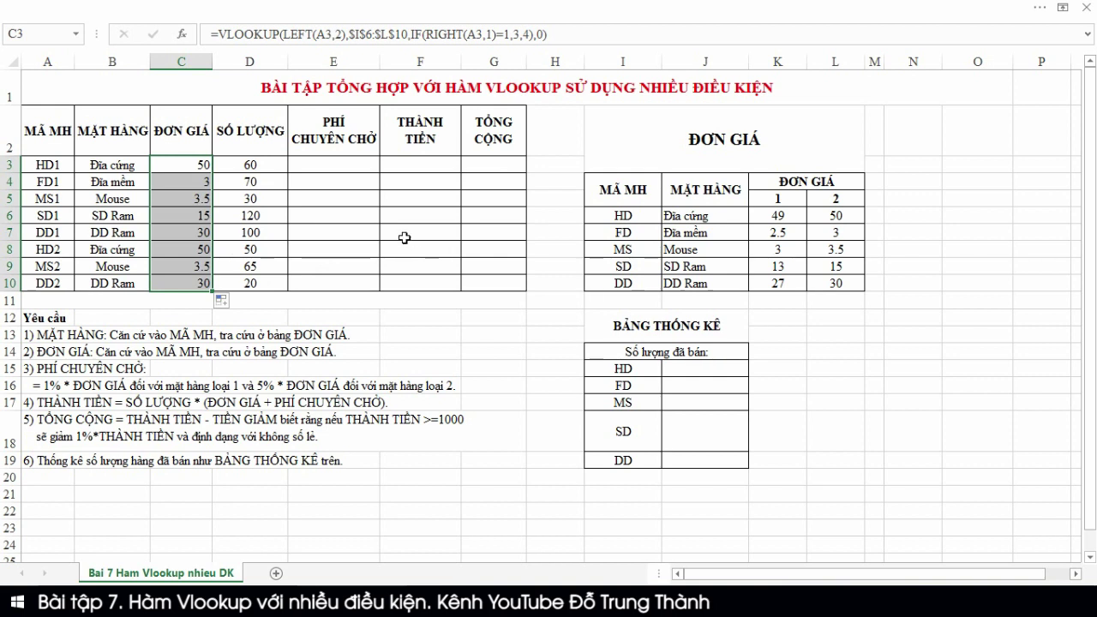
pyautogui.click(334, 165)
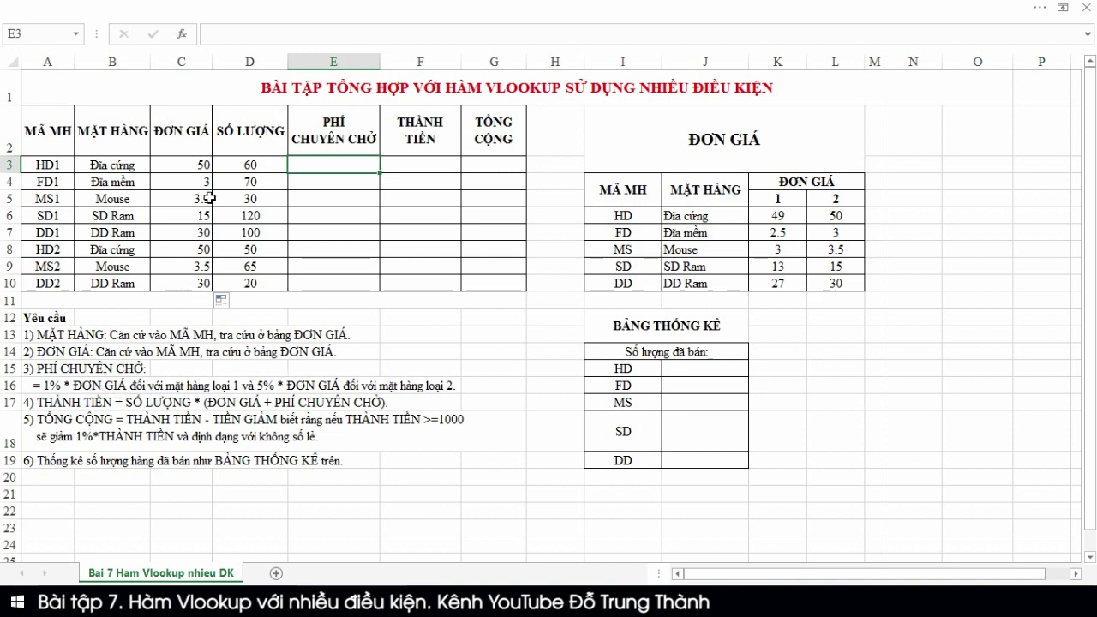
pyautogui.click(195, 164)
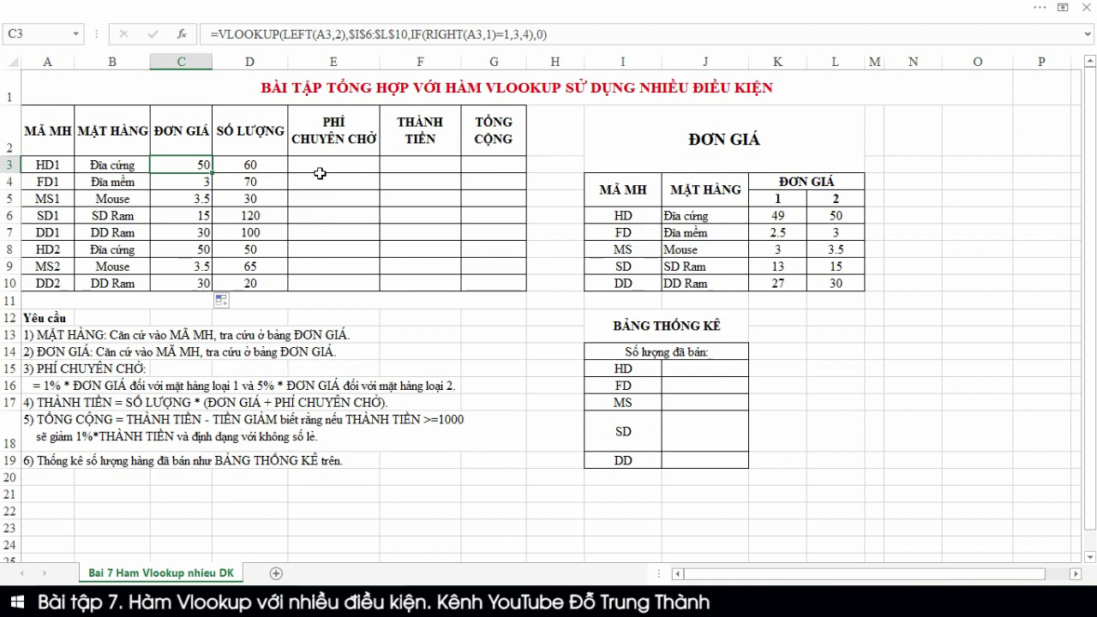
# Begin an IF formula in E3, reopening the cell to edit it in the formula bar.
pyautogui.click(319, 168)
pyautogui.write('=')
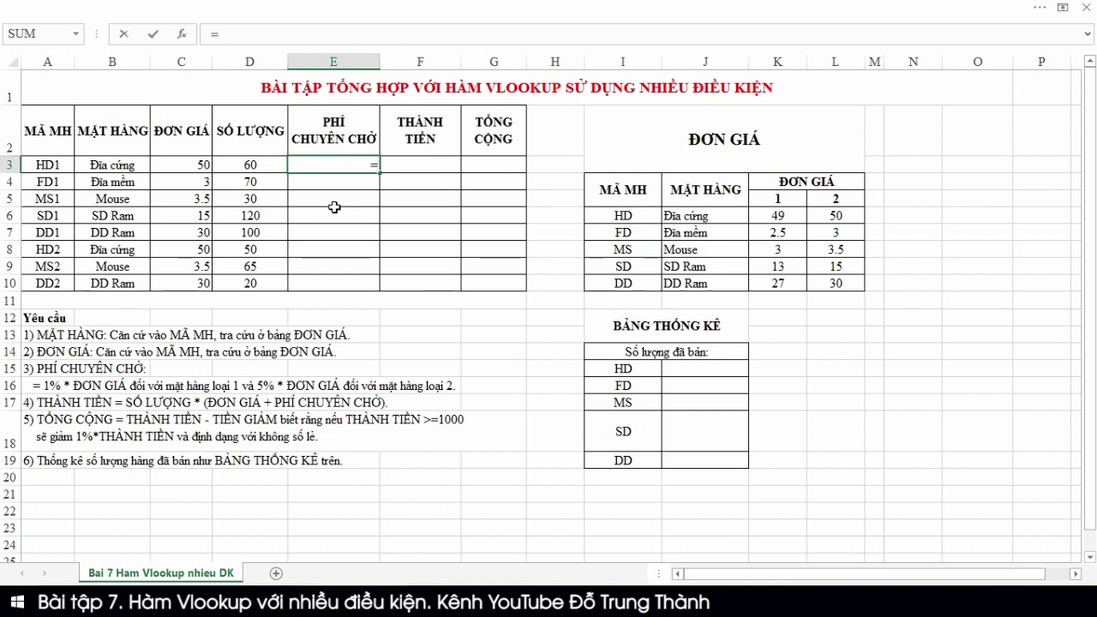
pyautogui.write('i')
pyautogui.press('Escape')
pyautogui.write('I')
pyautogui.press('Escape')
pyautogui.press('Tab')
pyautogui.click(338, 165)
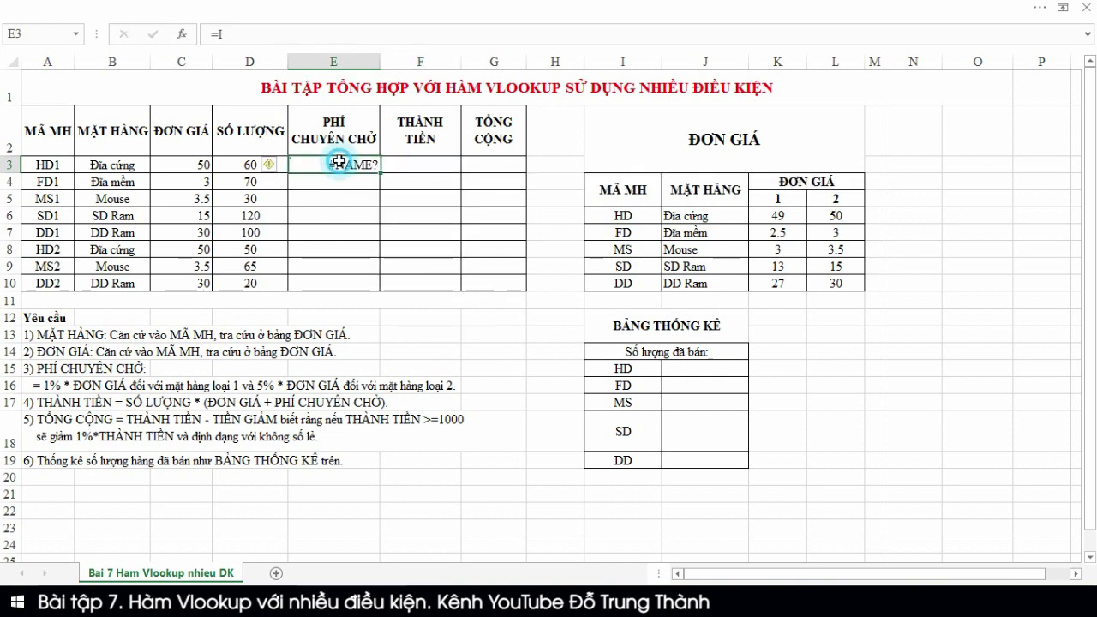
pyautogui.doubleClick(358, 164)
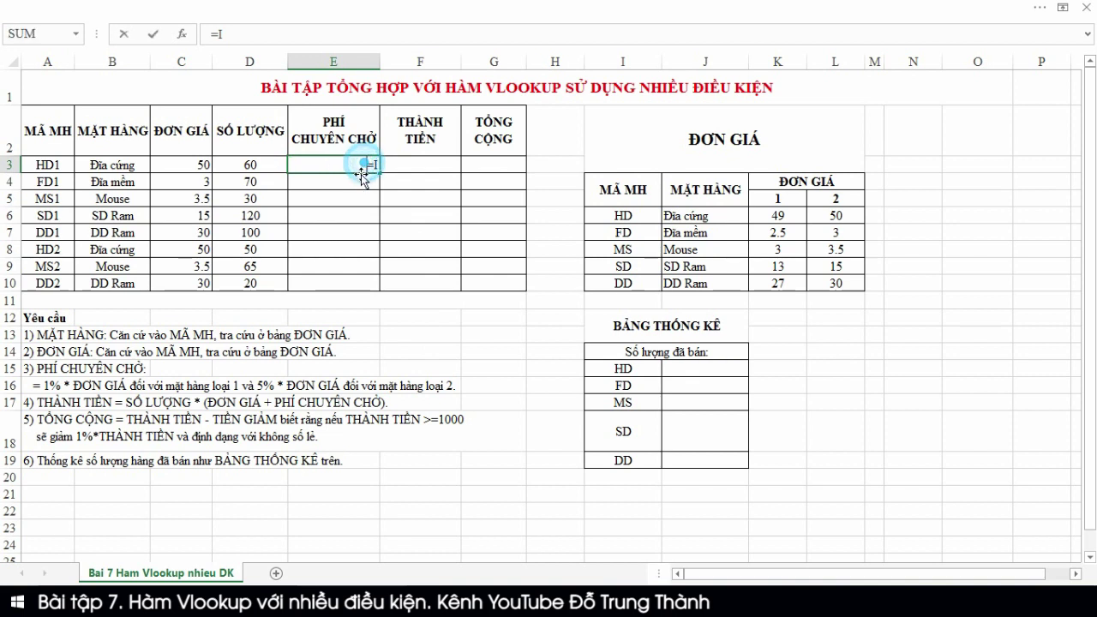
pyautogui.click(248, 35)
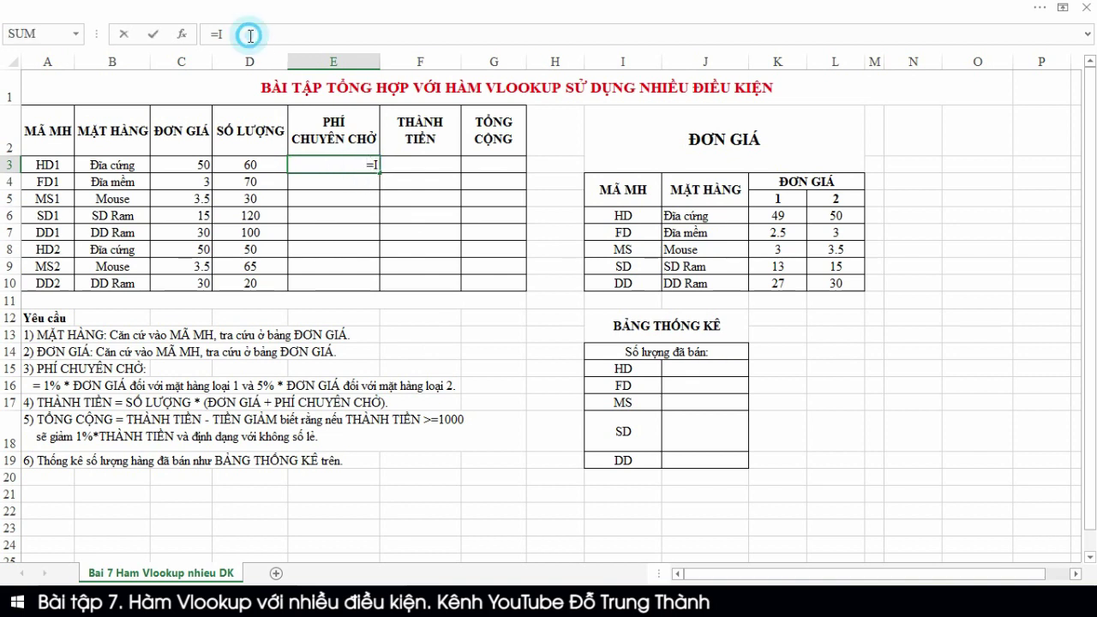
# Complete E3 as =IF(RIGHT(A3,1)=1,C3*1%,C3*5%), giving a fee of 2.5 for HD1.
pyautogui.write('F')
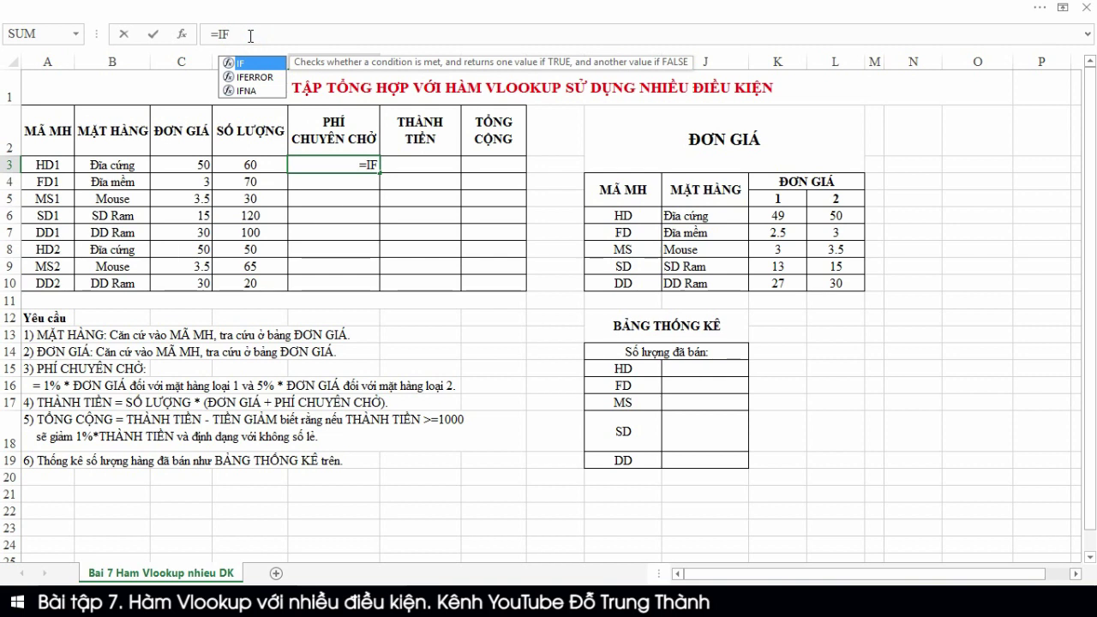
pyautogui.write('(')
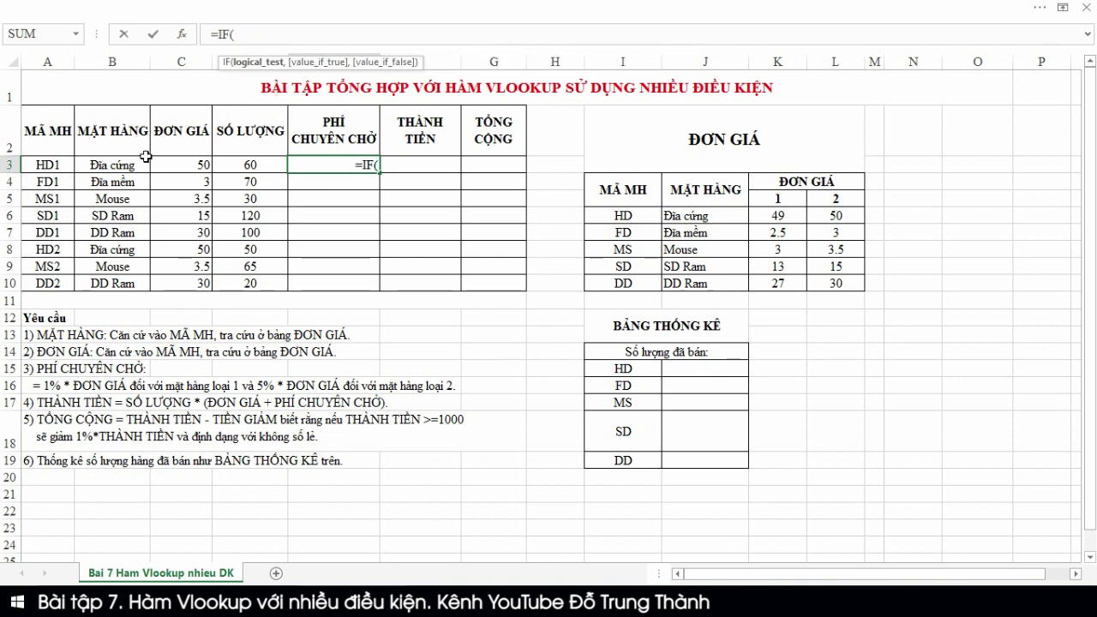
pyautogui.write('ri')
pyautogui.press('Tab')
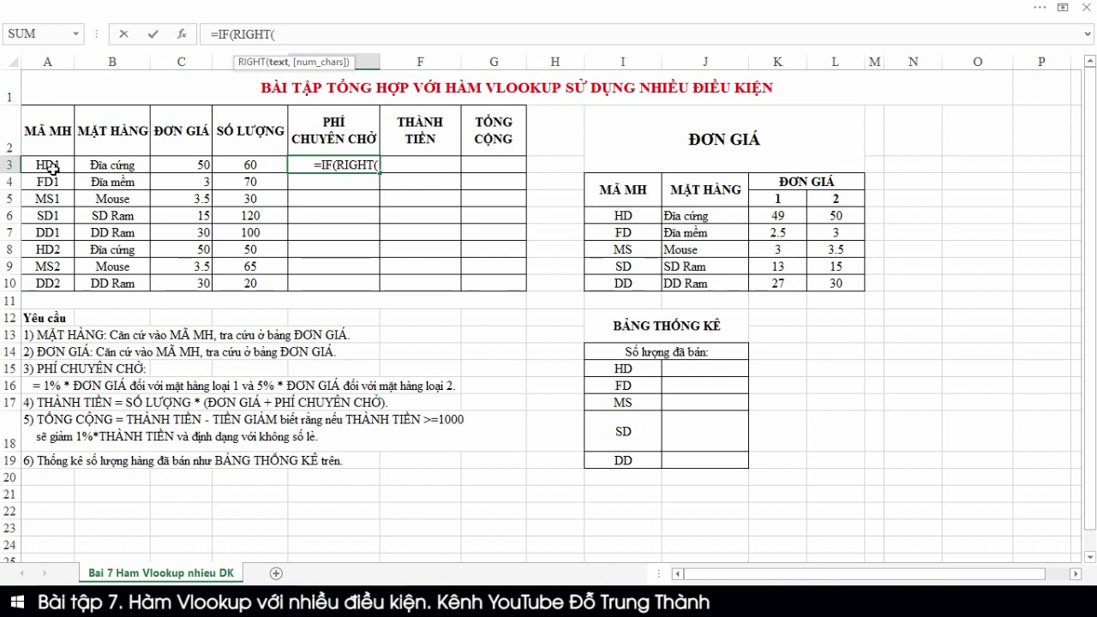
pyautogui.click(52, 169)
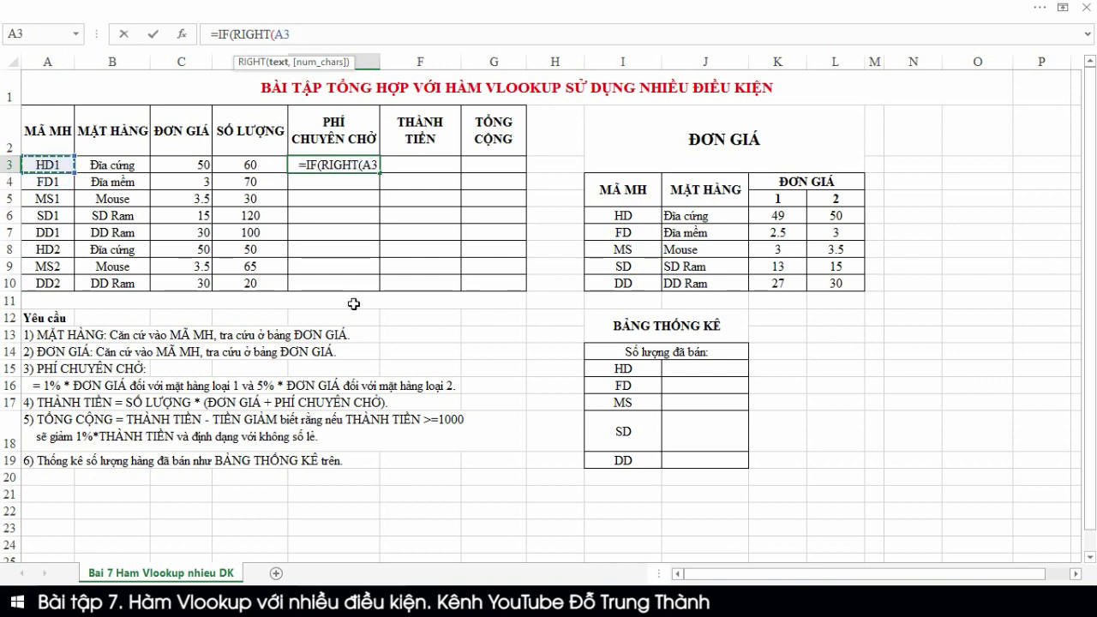
pyautogui.write(',1')
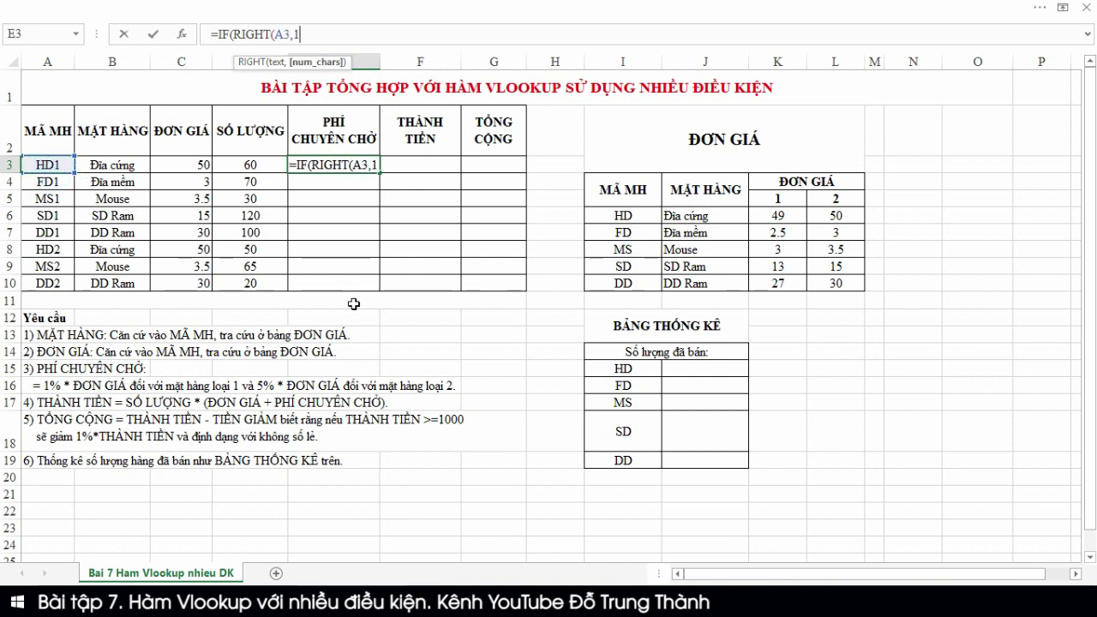
pyautogui.write(')')
pyautogui.write('=')
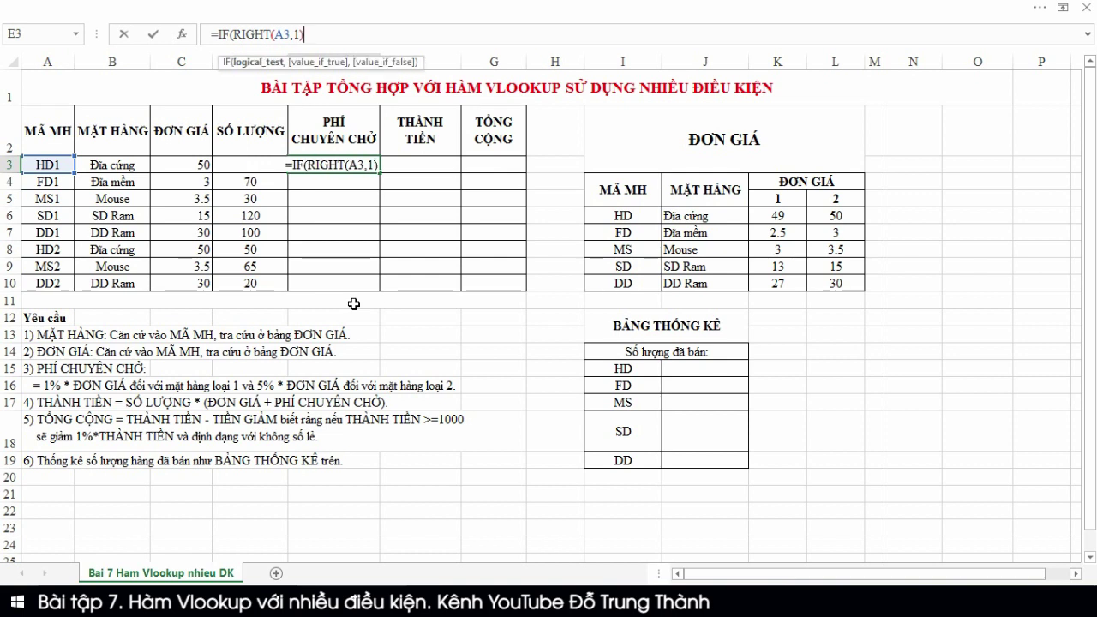
pyautogui.write('1')
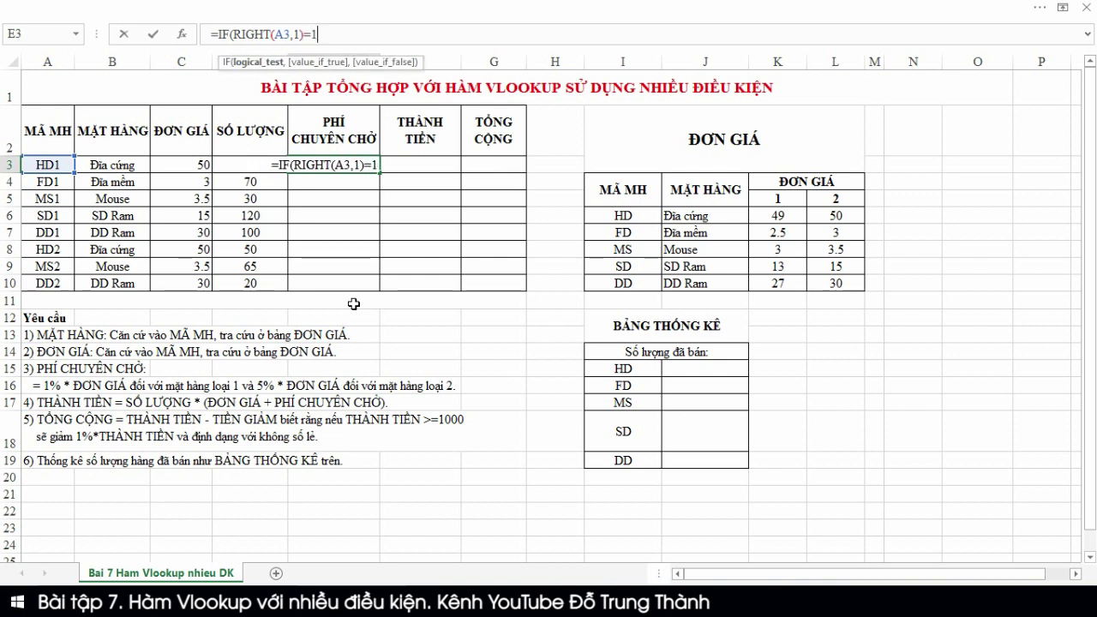
pyautogui.write(',')
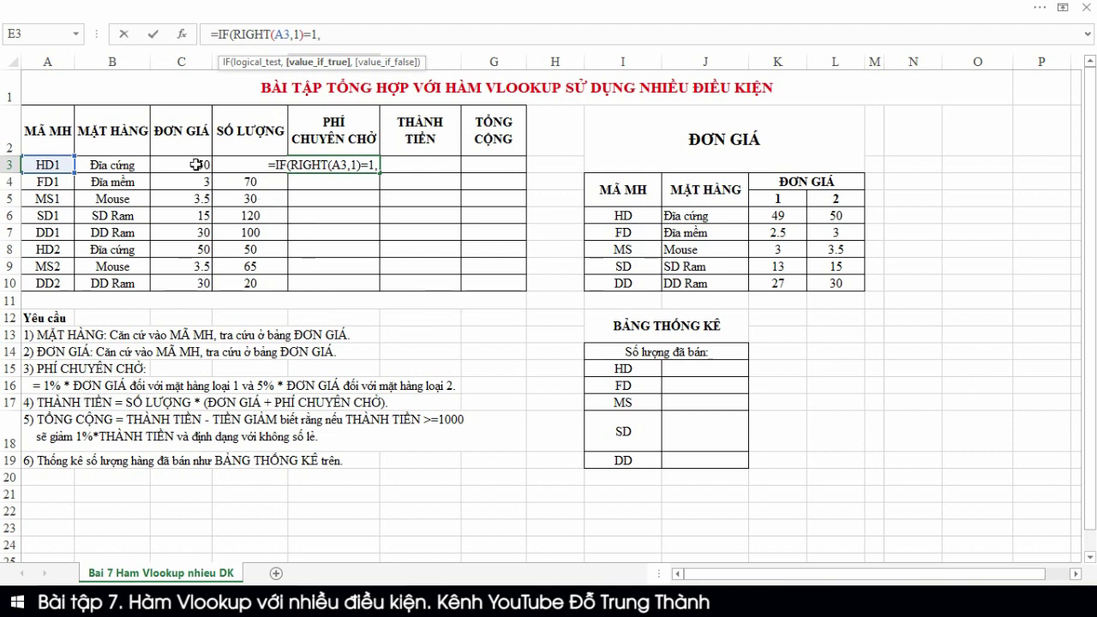
pyautogui.click(200, 166)
pyautogui.write('*')
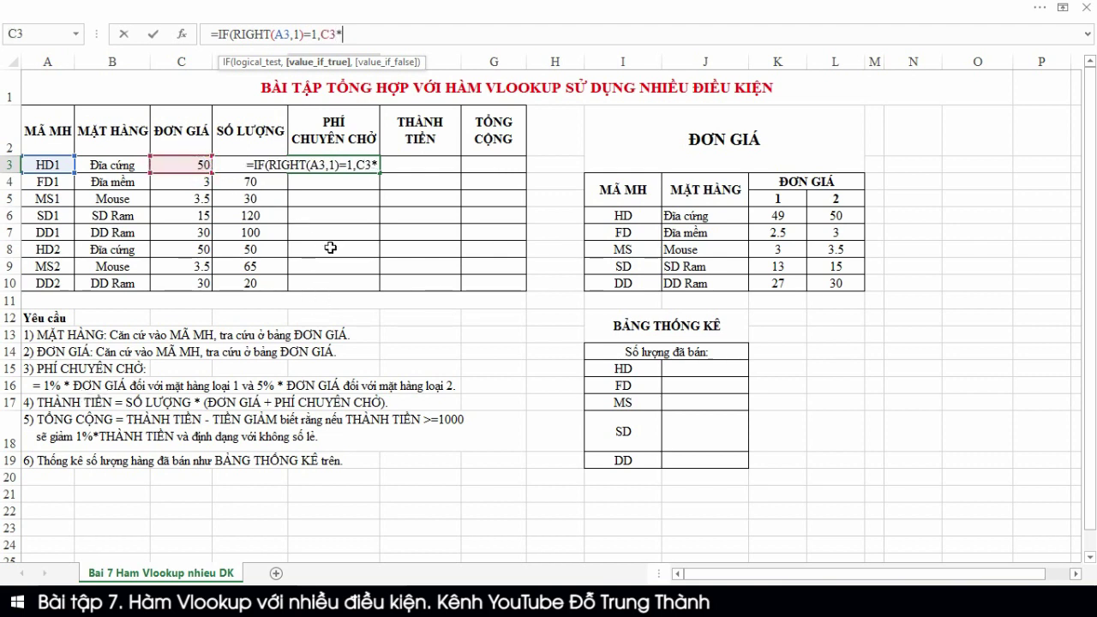
pyautogui.write('1%')
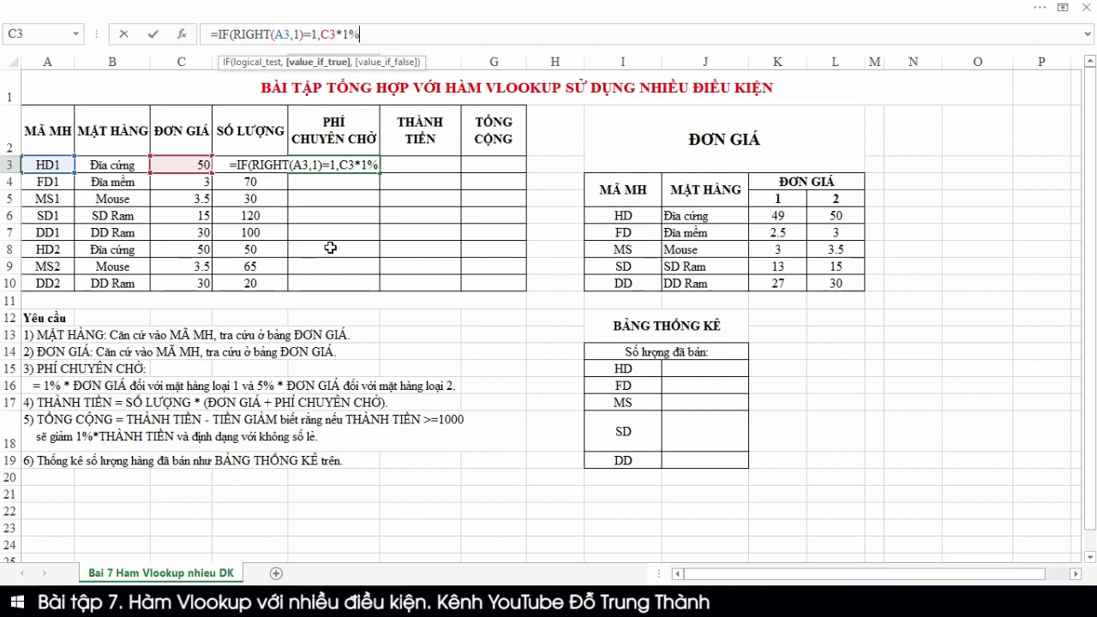
pyautogui.write(',C3*')
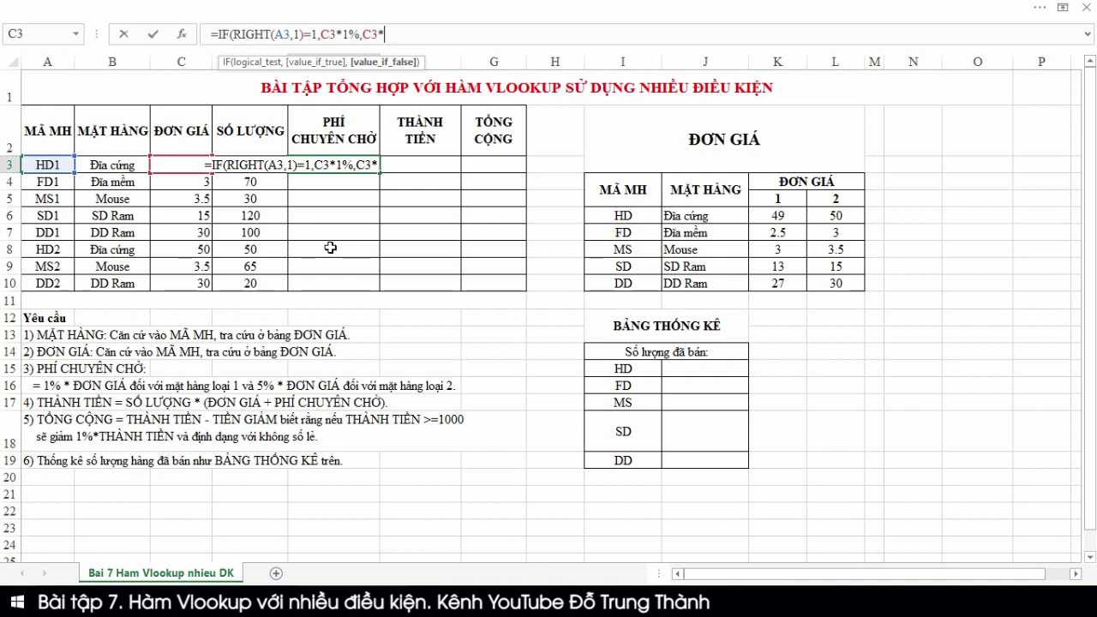
pyautogui.write('5')
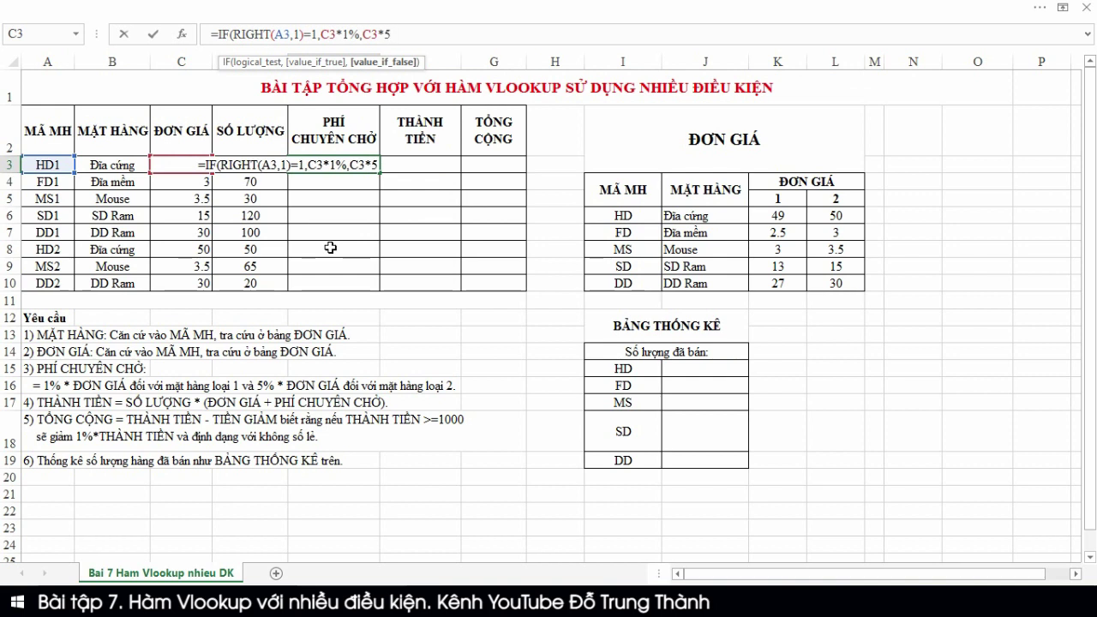
pyautogui.write('%)')
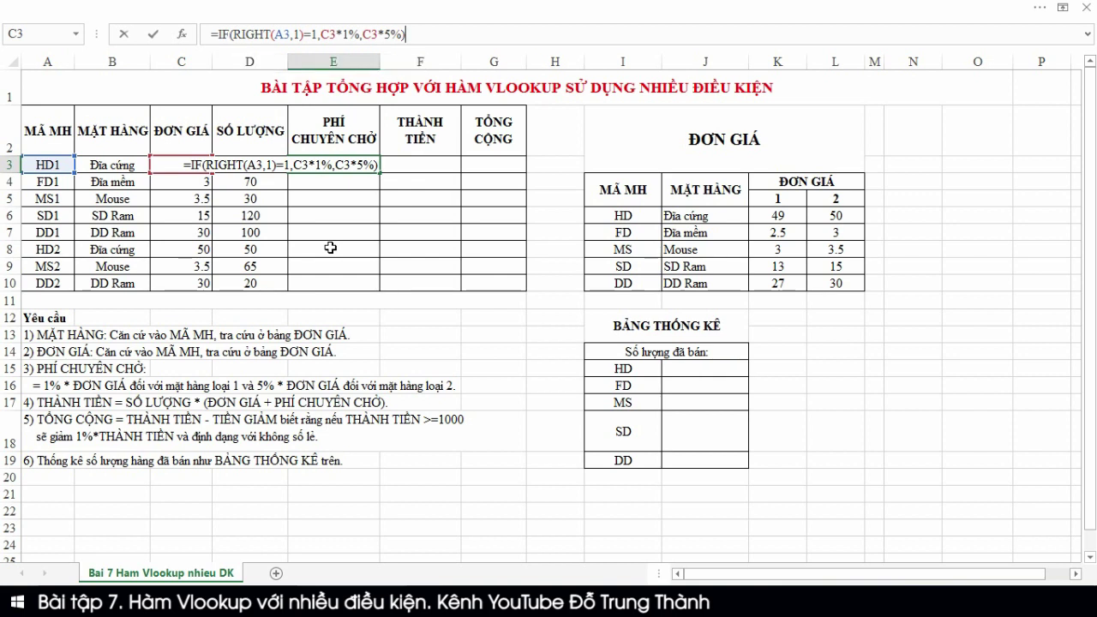
pyautogui.press('Return')
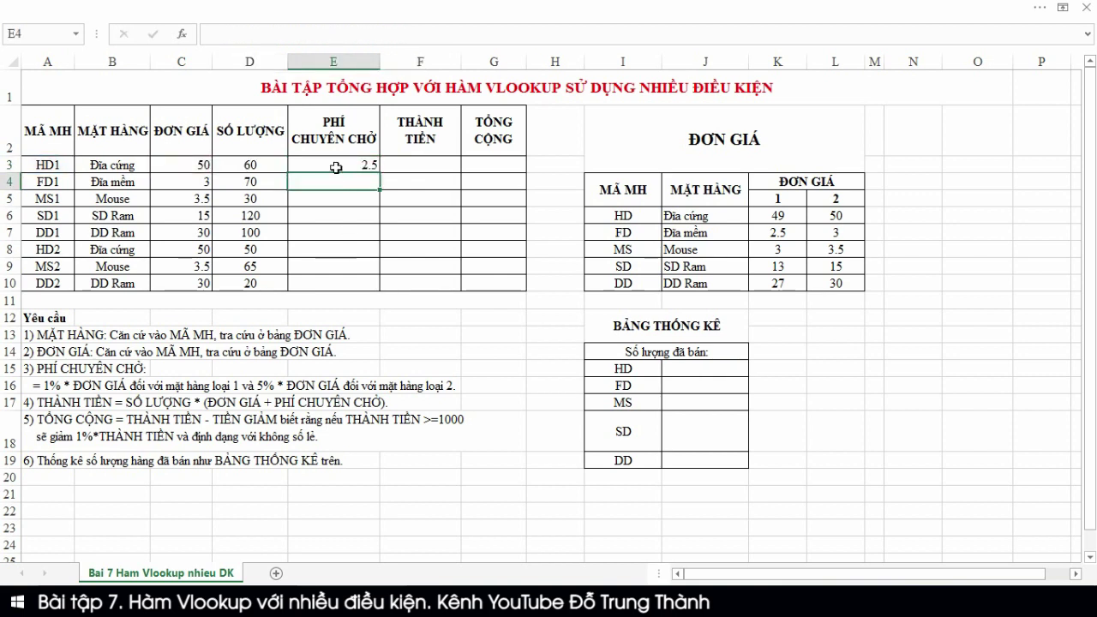
# Copy the E3 shipping-fee formula down through E10.
pyautogui.click(367, 168)
pyautogui.moveTo(378, 172); pyautogui.dragTo(371, 285)
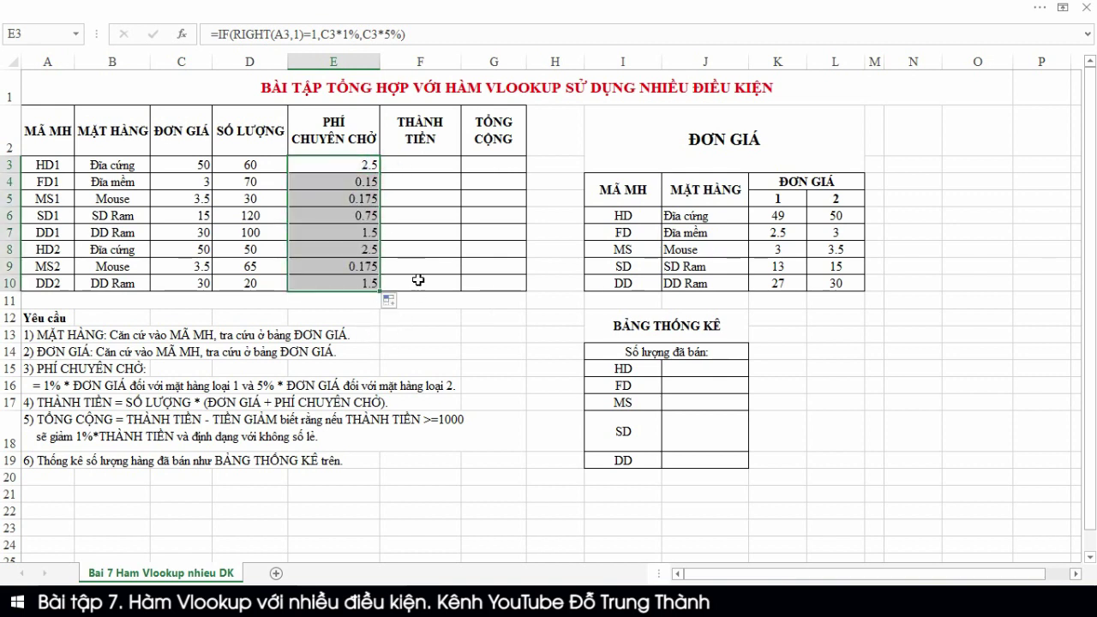
pyautogui.click(423, 171)
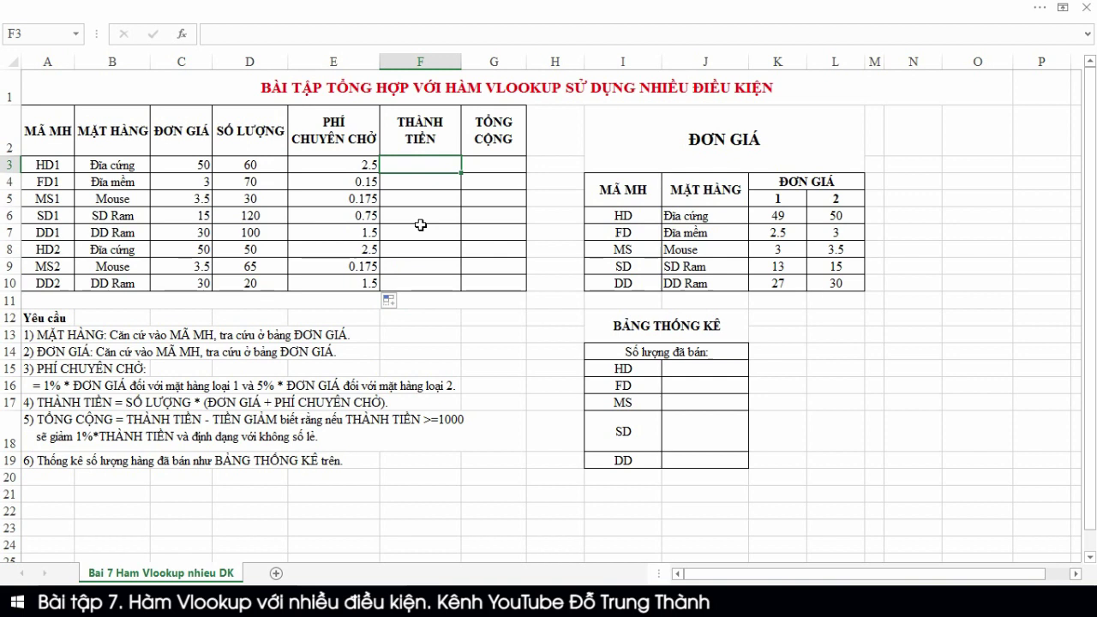
pyautogui.write('=')
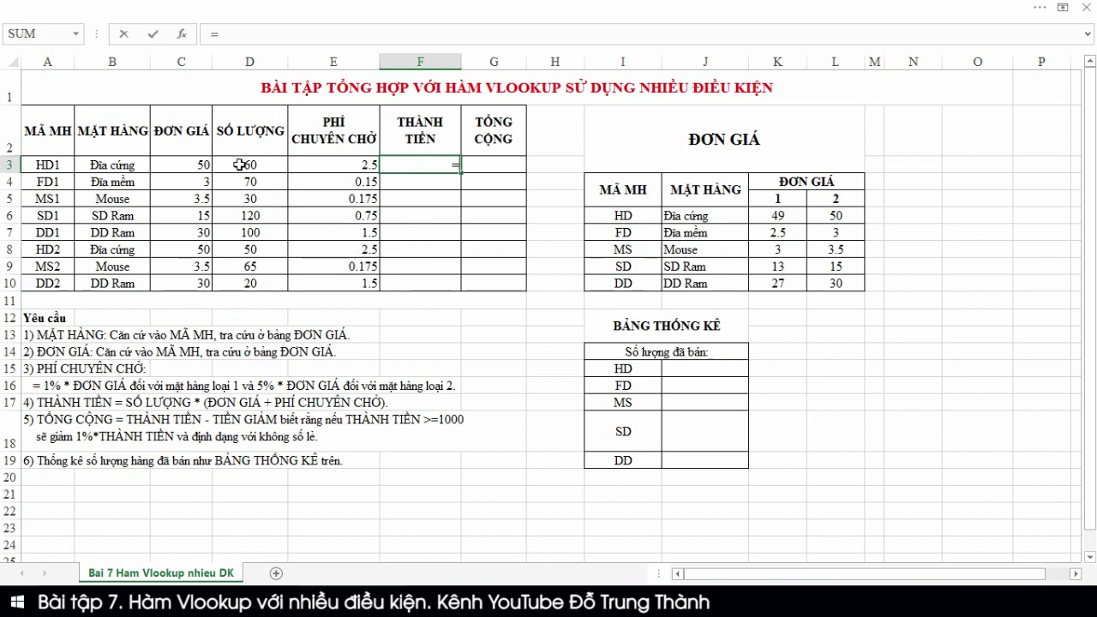
# Complete the THÀNH TIỀN formula in F3 as =D3*(C3+E3).
pyautogui.click(241, 163)
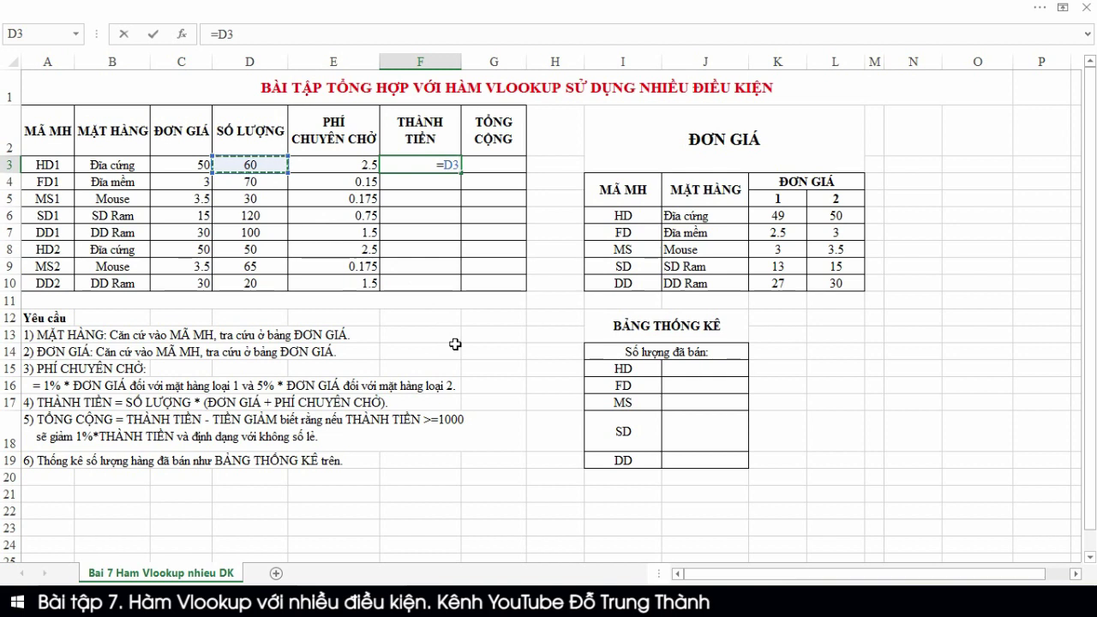
pyautogui.write('*(')
pyautogui.click(179, 164)
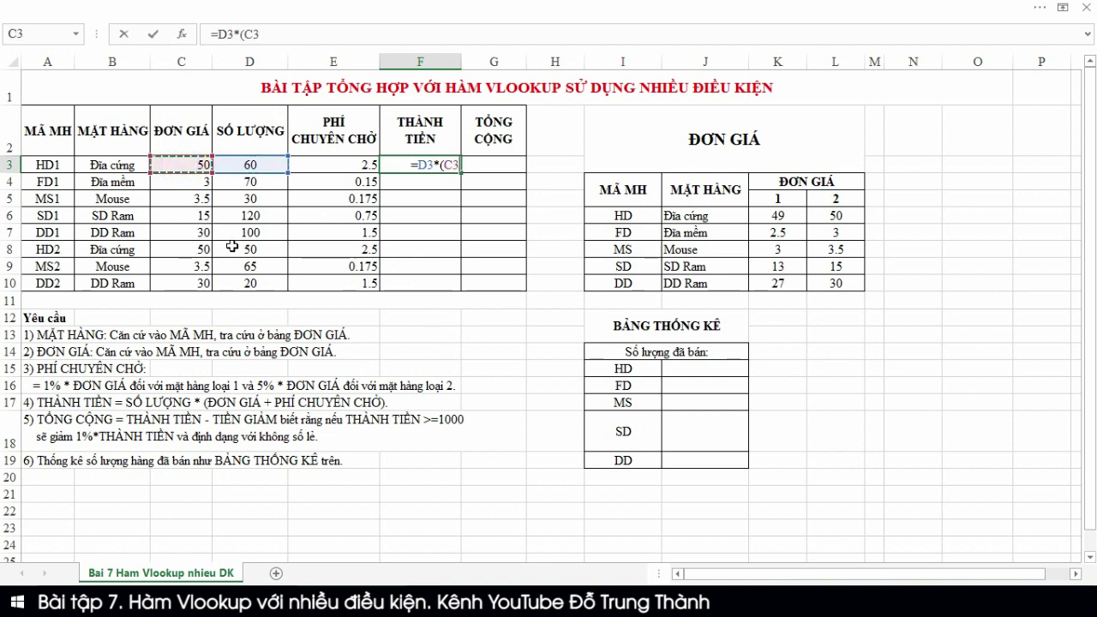
pyautogui.write('+')
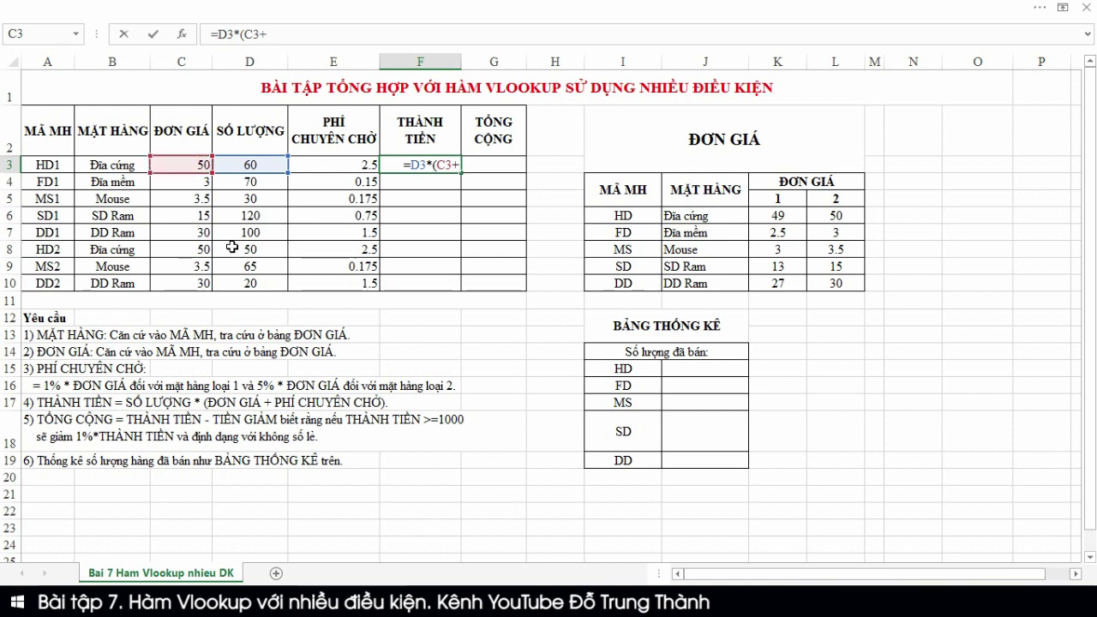
pyautogui.click(341, 165)
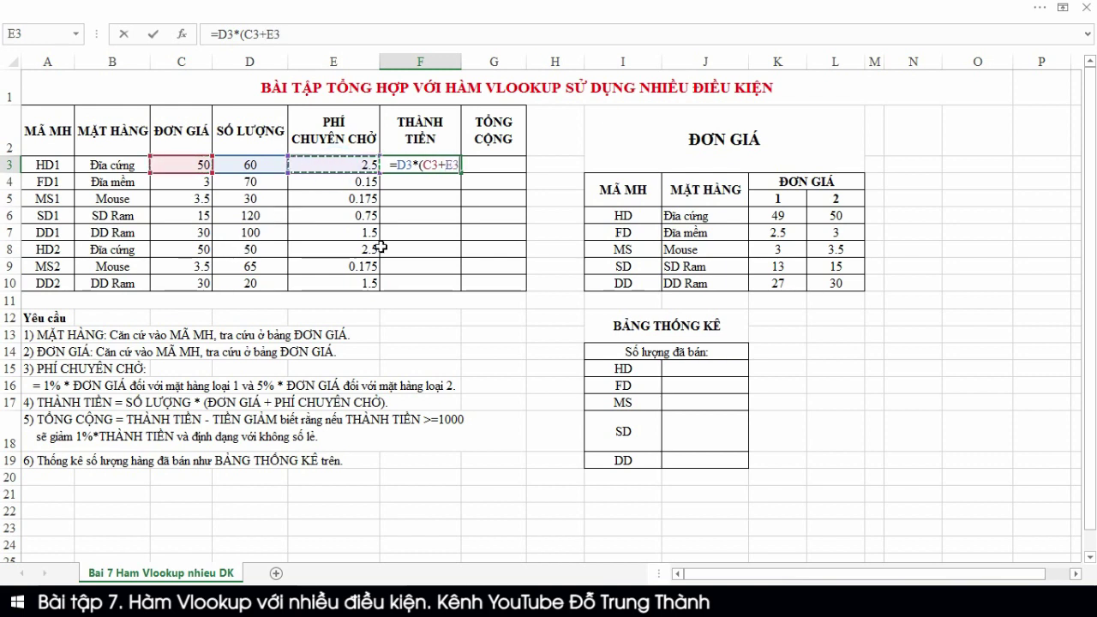
pyautogui.write(')')
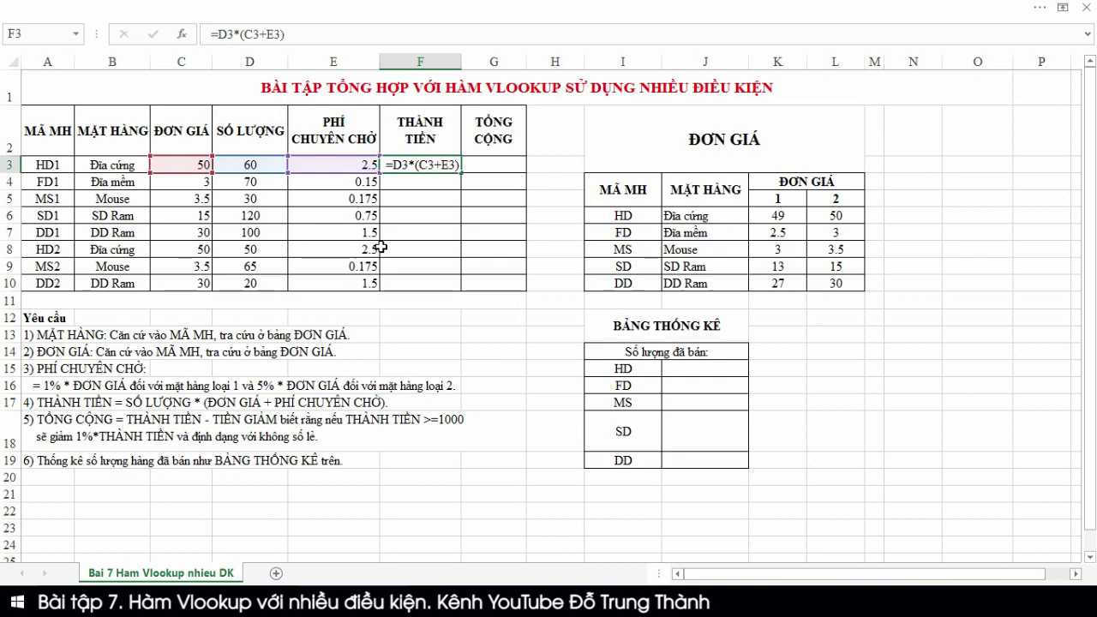
pyautogui.press('Return')
# Copy the F3 formula down to F10, giving 3150 through 630.
pyautogui.click(414, 169)
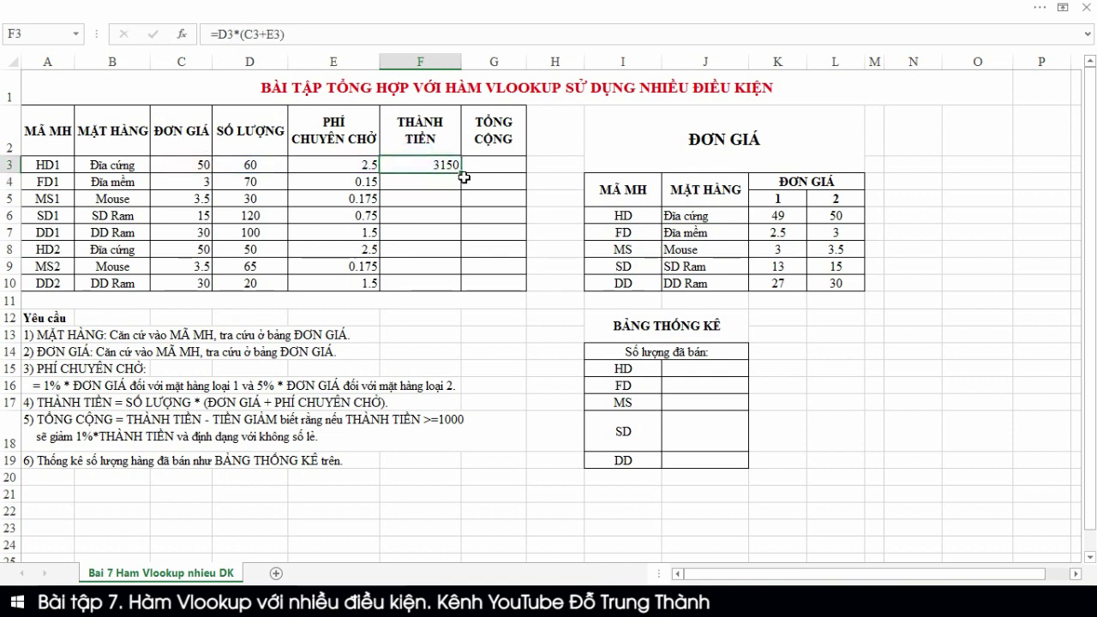
pyautogui.moveTo(460, 173); pyautogui.dragTo(454, 288)
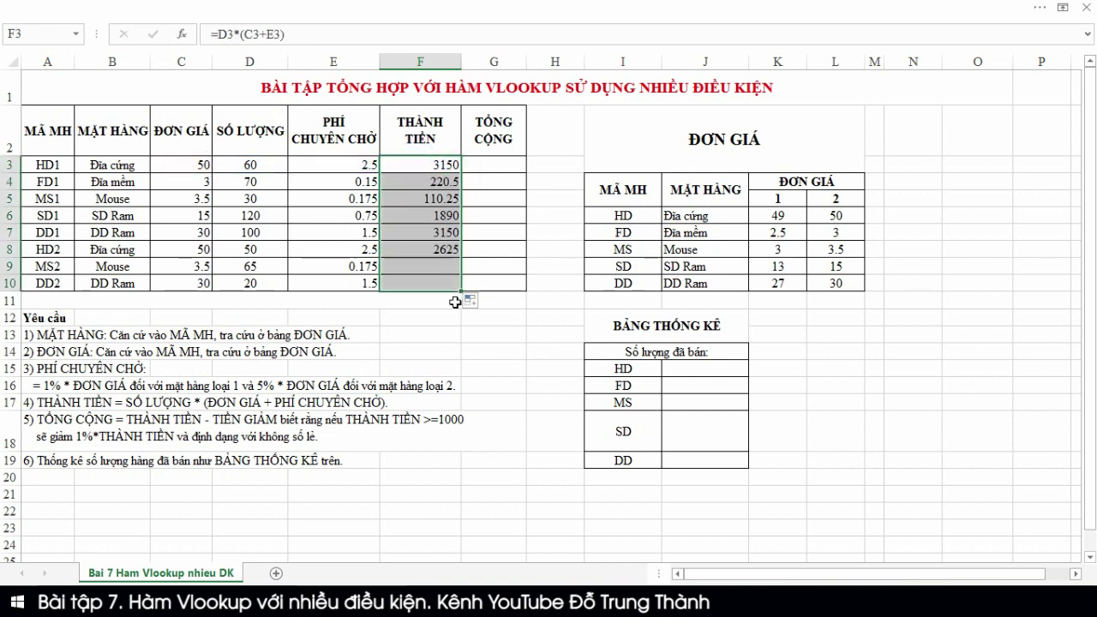
pyautogui.click(495, 166)
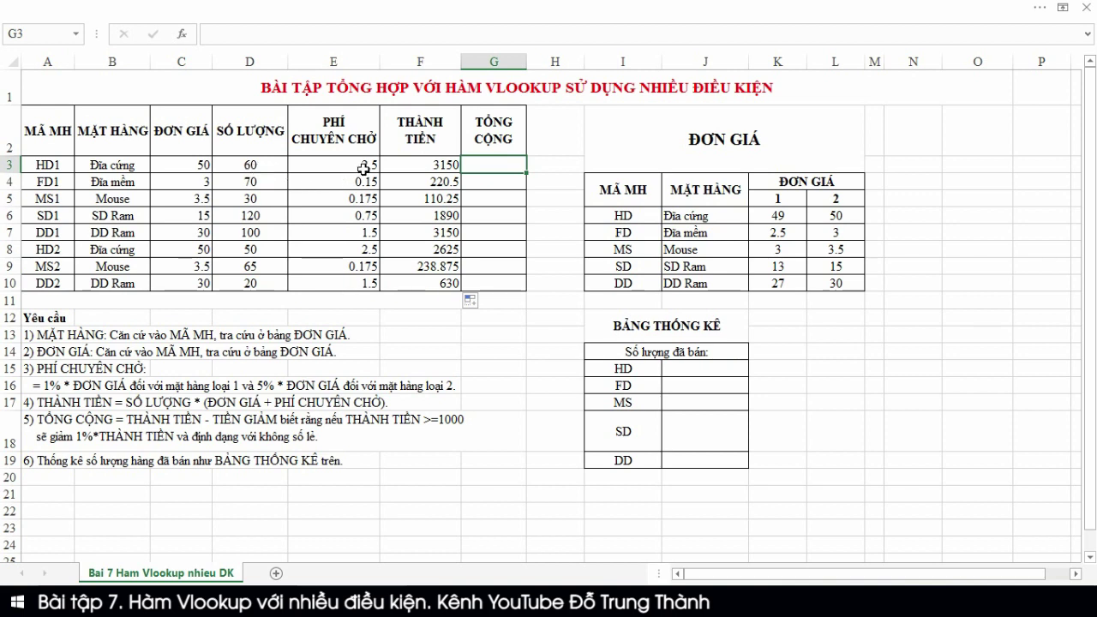
pyautogui.click(403, 165)
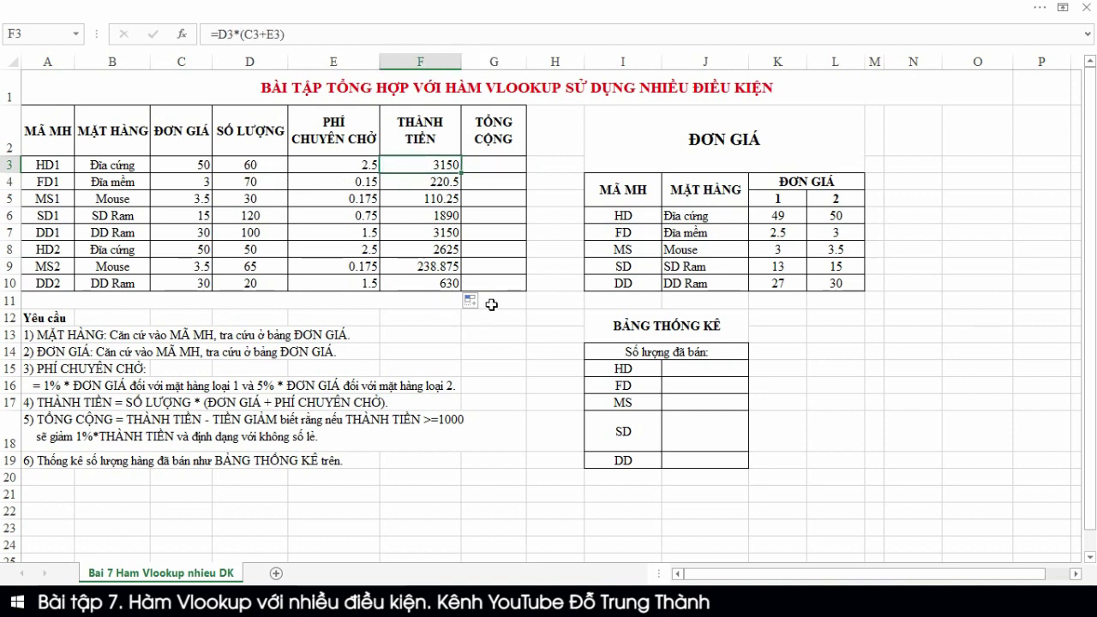
# In G3, start the total as =F3-IF(F3>=1000, for the row 3 discount test.
pyautogui.click(482, 169)
pyautogui.write('=')
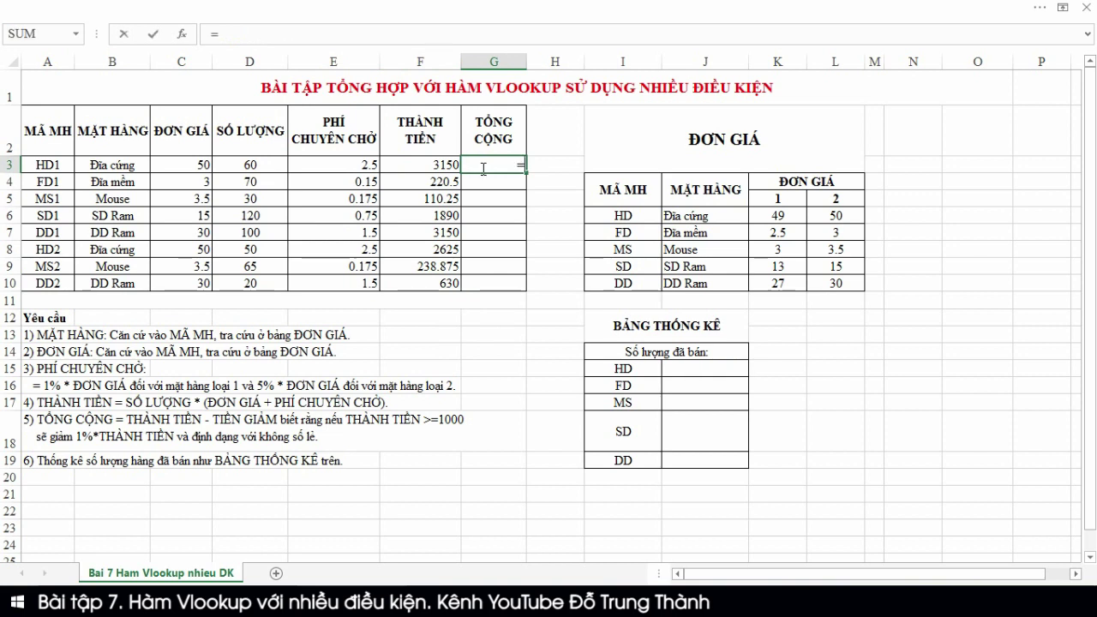
pyautogui.click(443, 156)
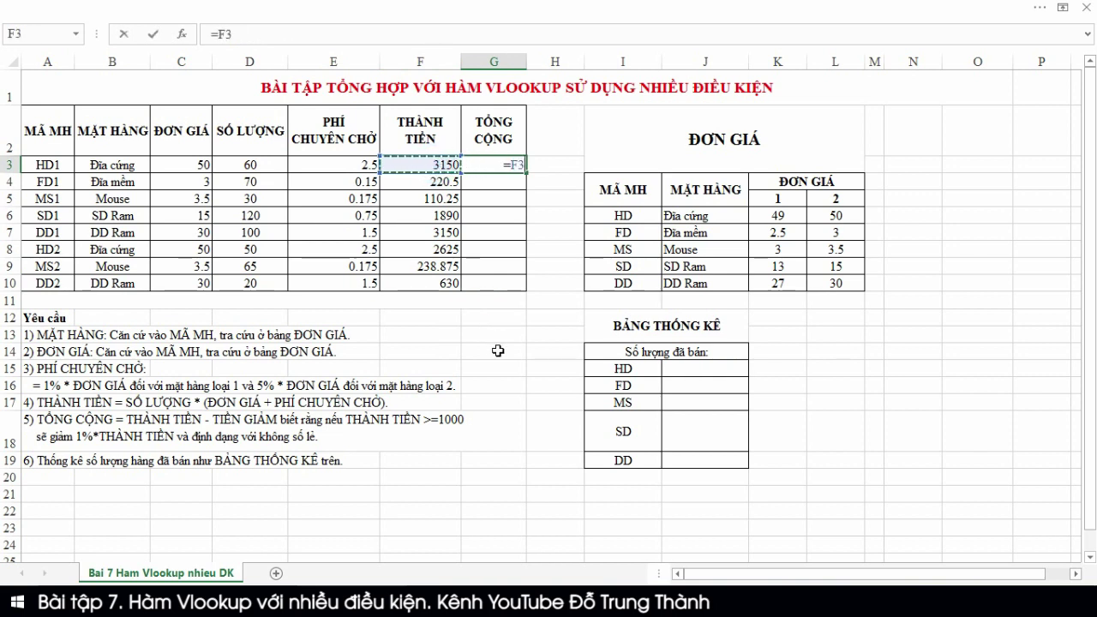
pyautogui.write('-')
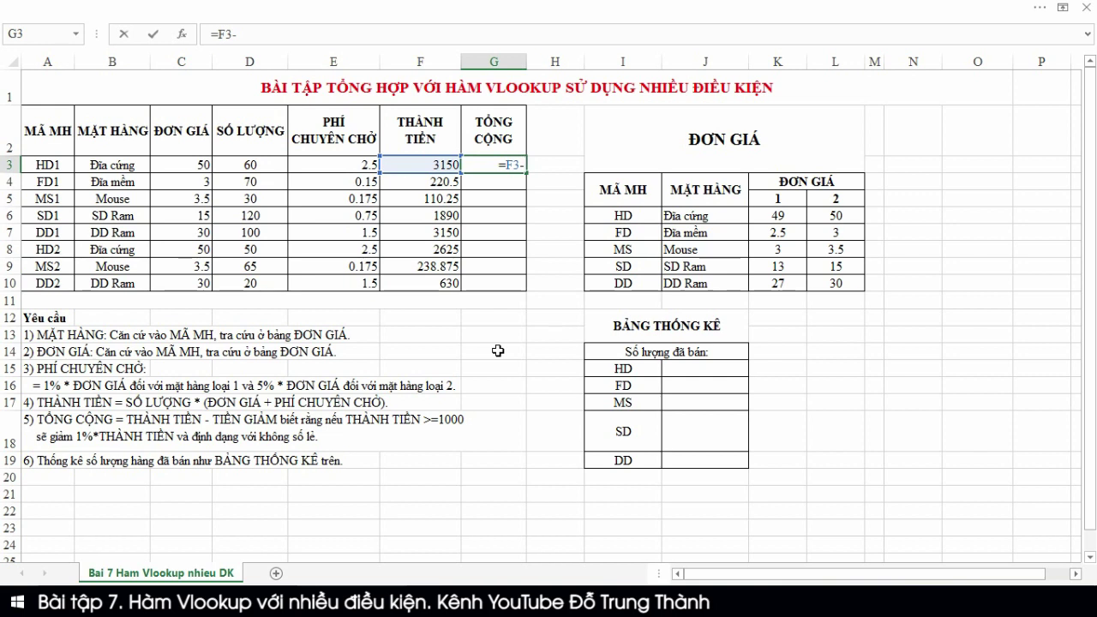
pyautogui.write('i')
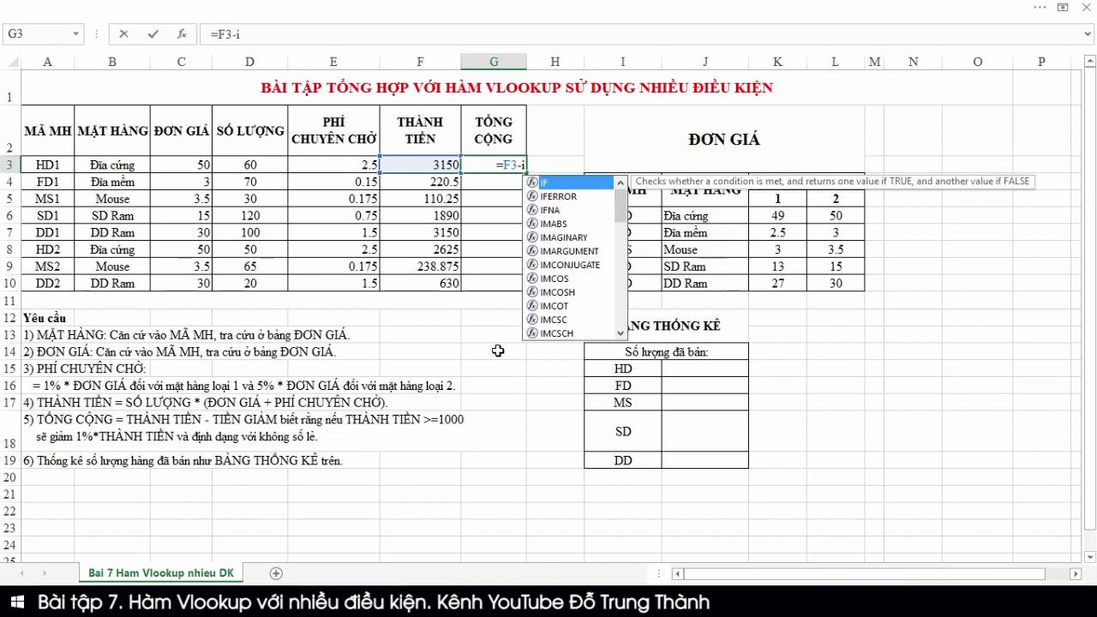
pyautogui.press('Tab')
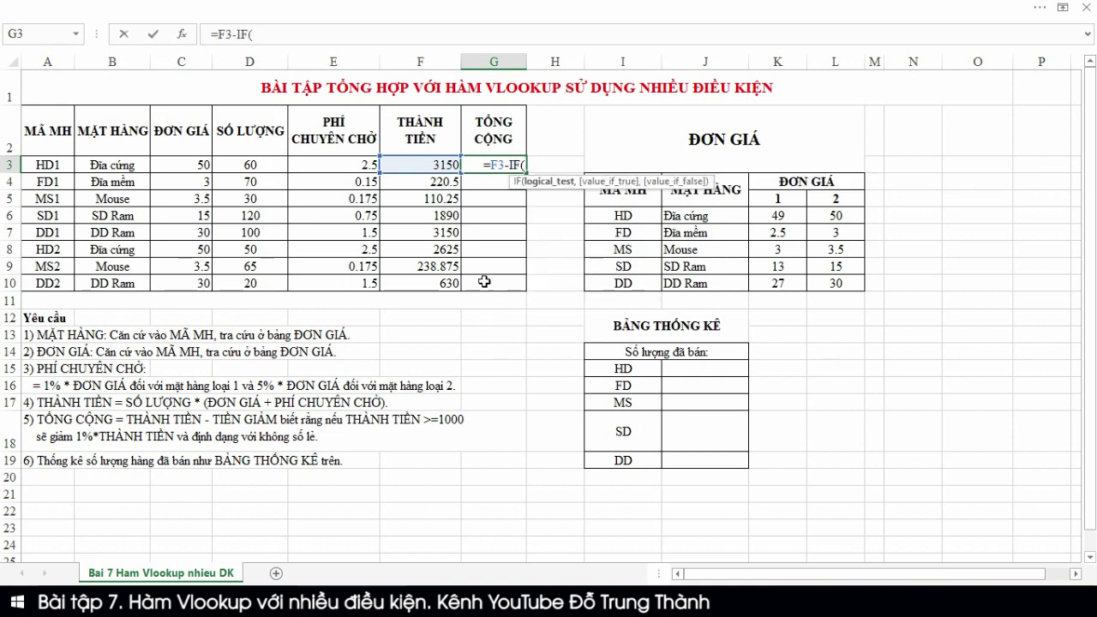
pyautogui.click(419, 166)
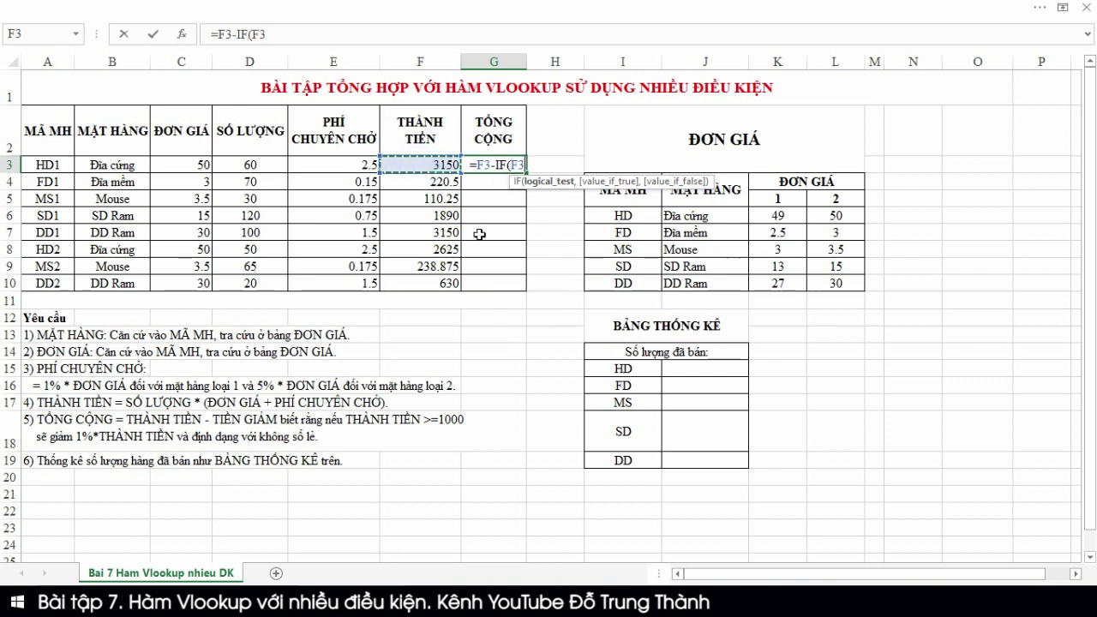
pyautogui.write('>')
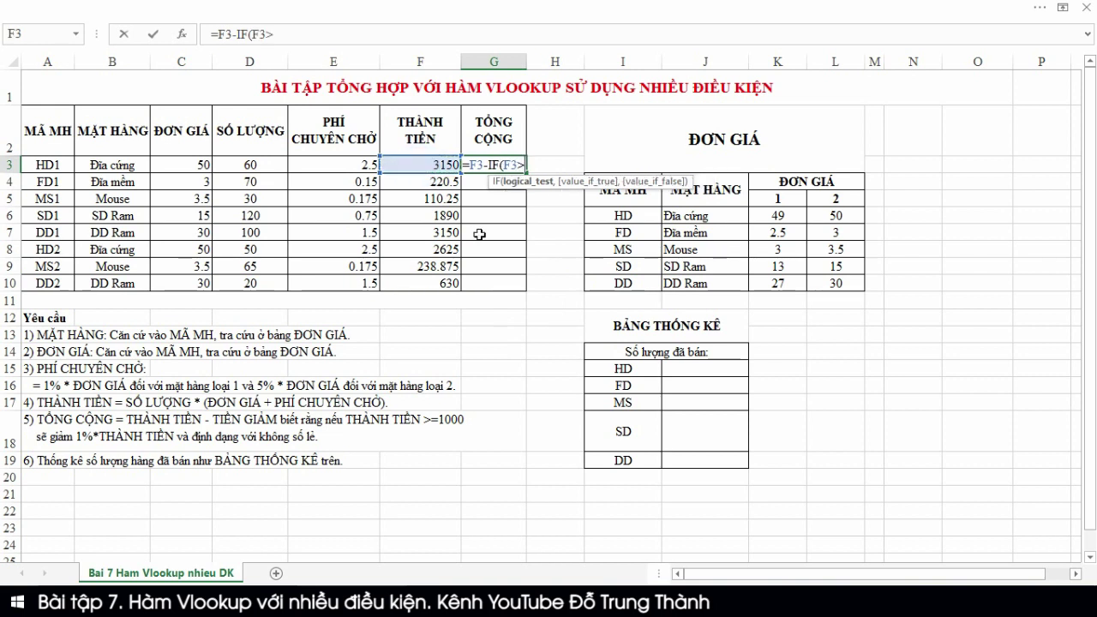
pyautogui.write('=1000,')
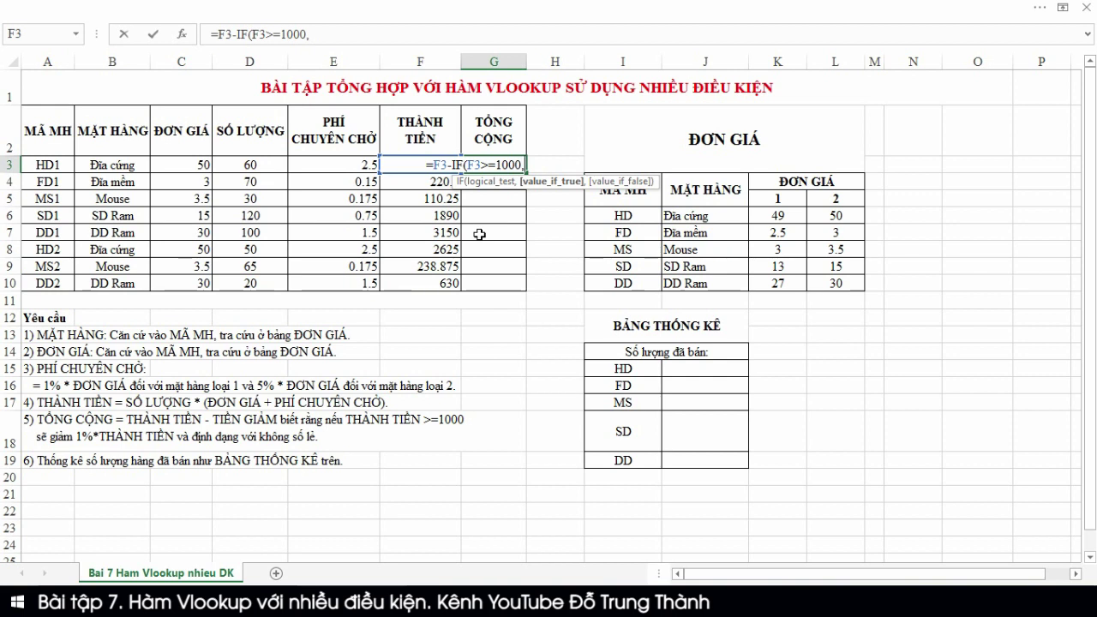
# Finish it with ROUND(F3*1%,0) as the discount and F3 otherwise, giving 3118.
pyautogui.write('F3*')
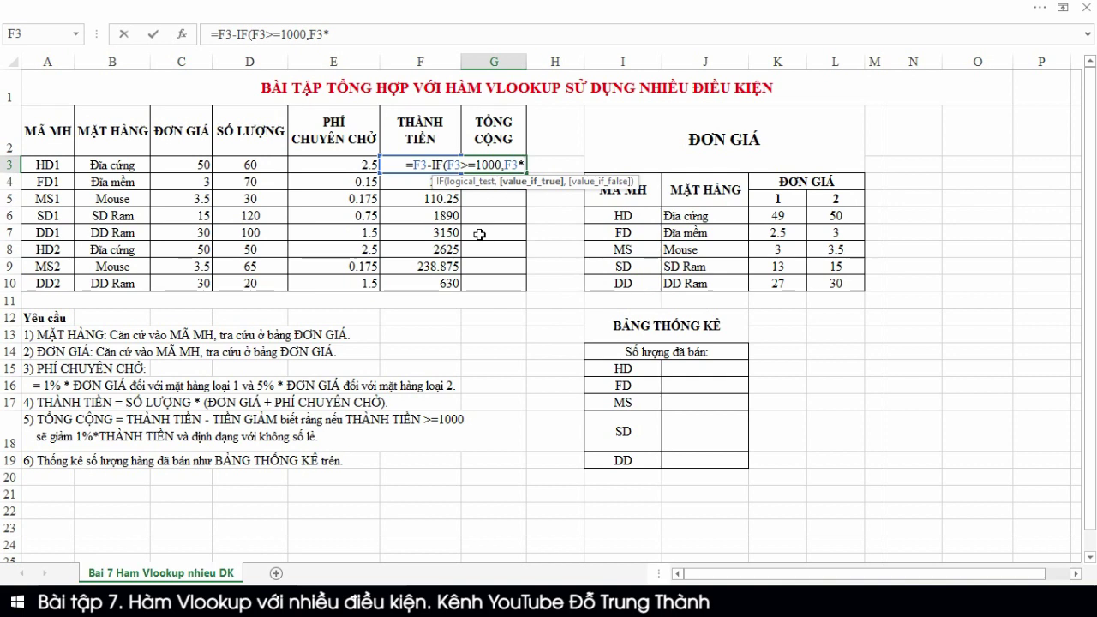
pyautogui.write('1%')
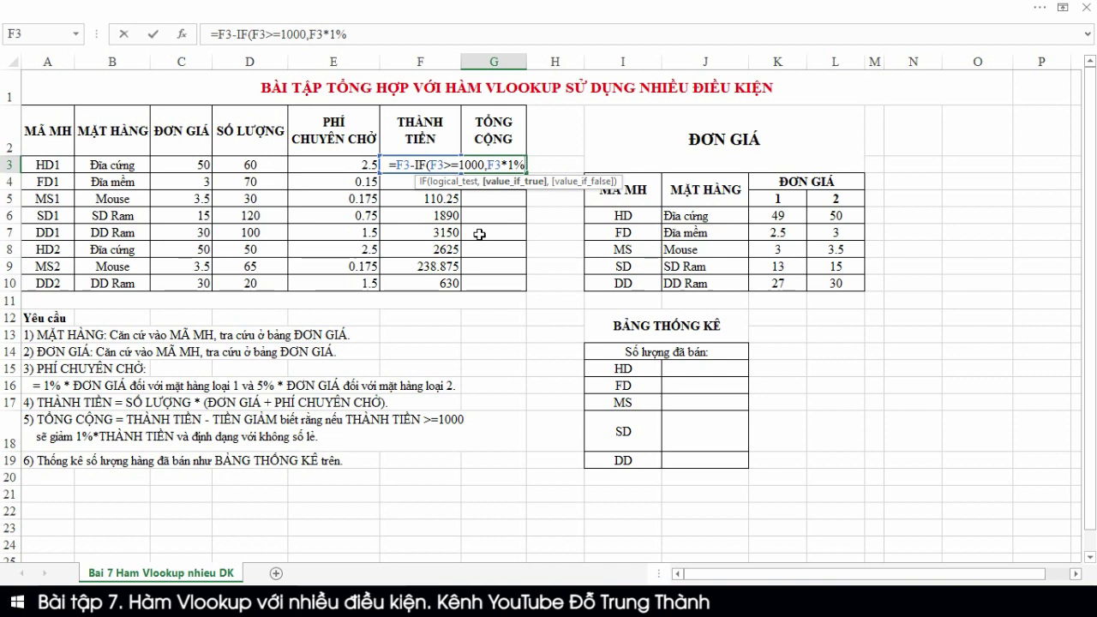
pyautogui.press('BackSpace')
pyautogui.press('BackSpace')
pyautogui.press('BackSpace')
pyautogui.press('BackSpace')
pyautogui.press('BackSpace')
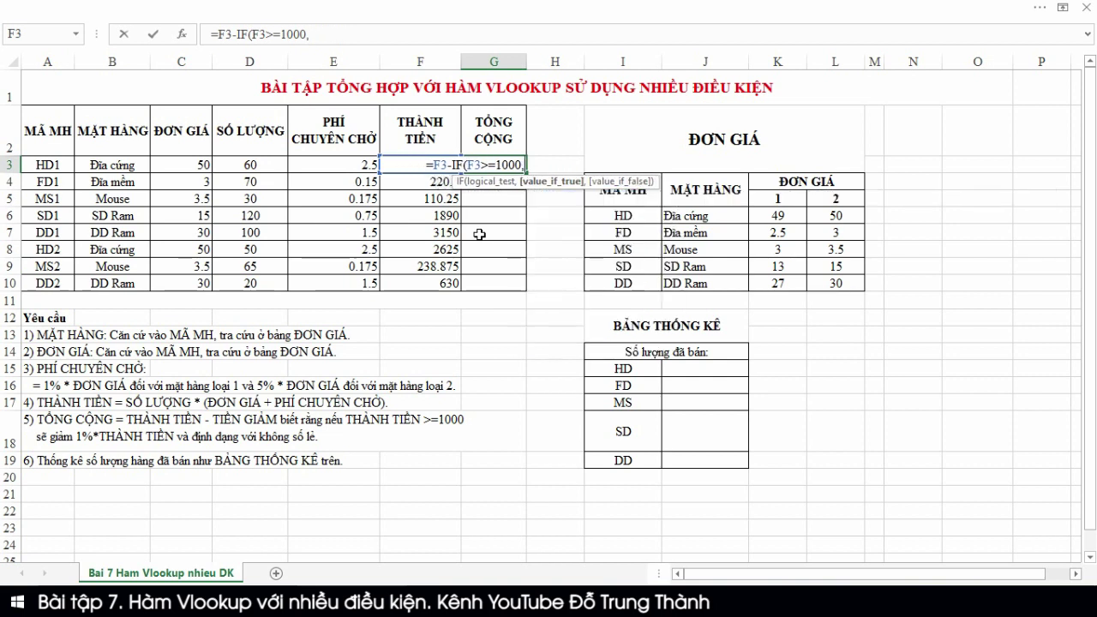
pyautogui.write('Round(F3*1%,0')
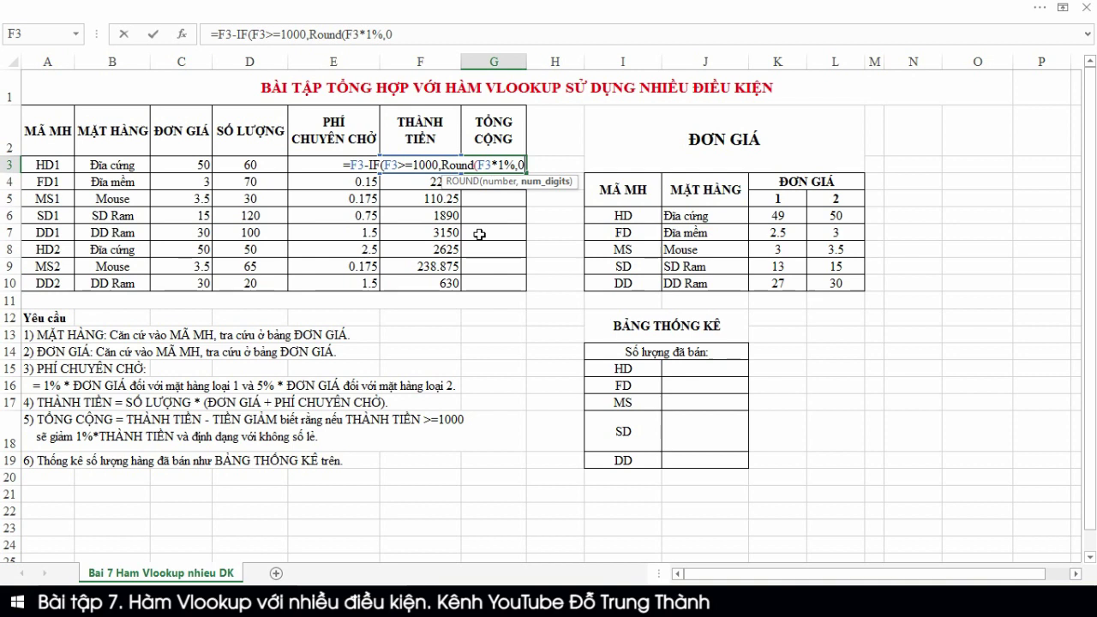
pyautogui.write(')')
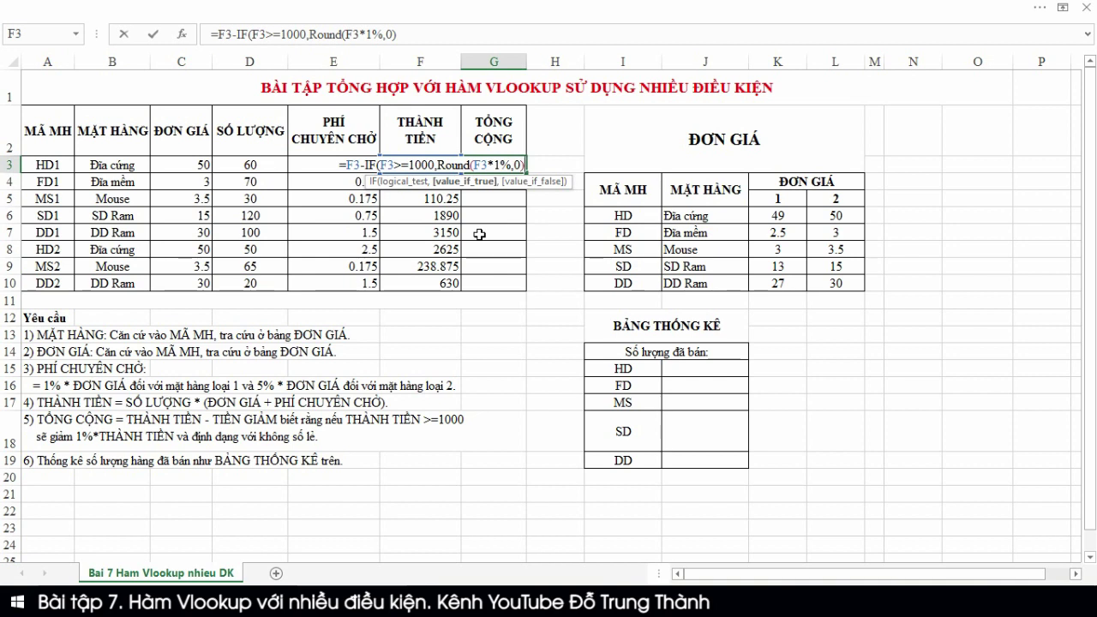
pyautogui.write(',')
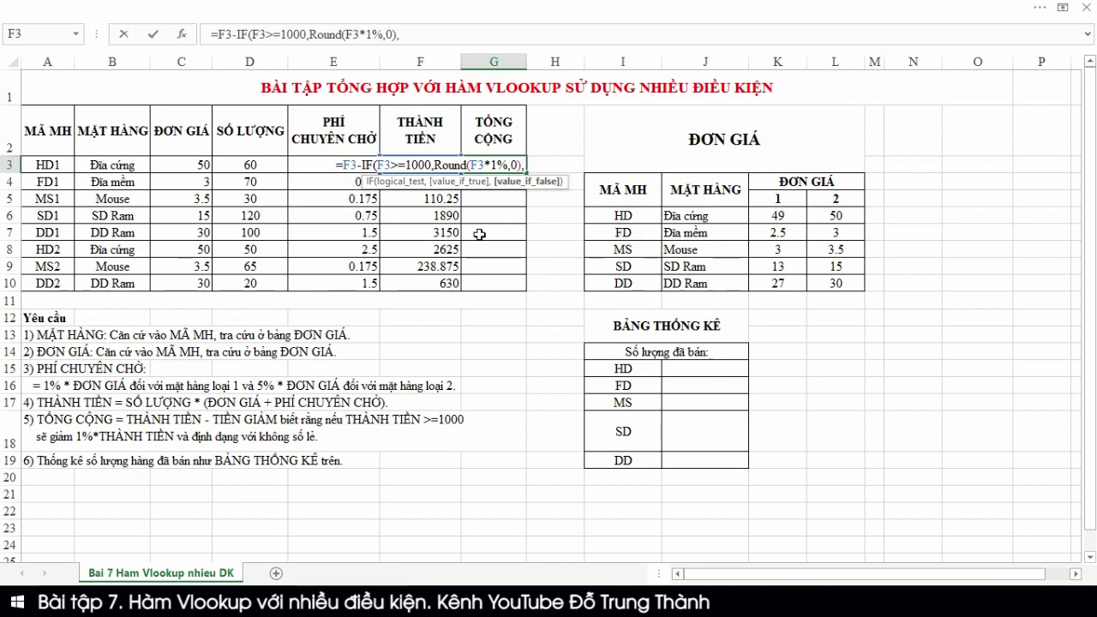
pyautogui.write('F')
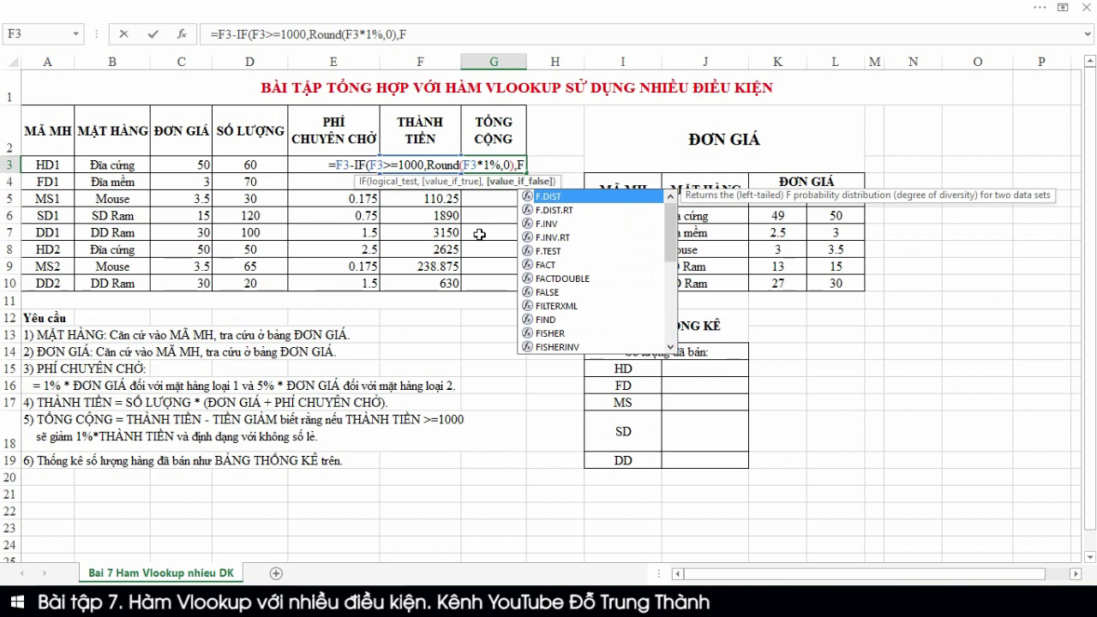
pyautogui.write('3')
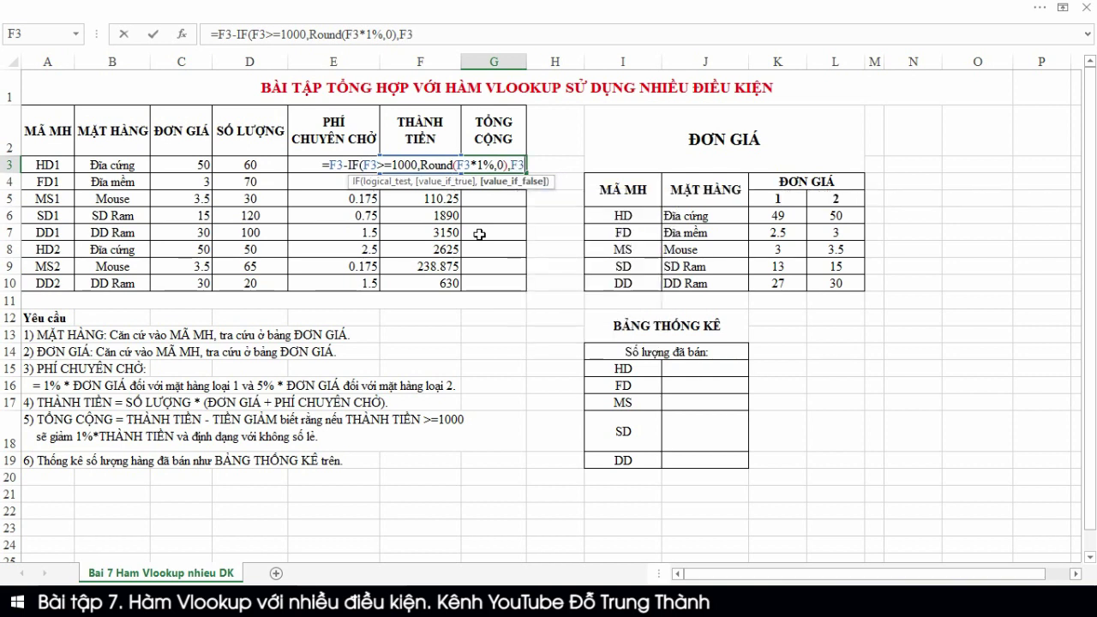
pyautogui.write(')')
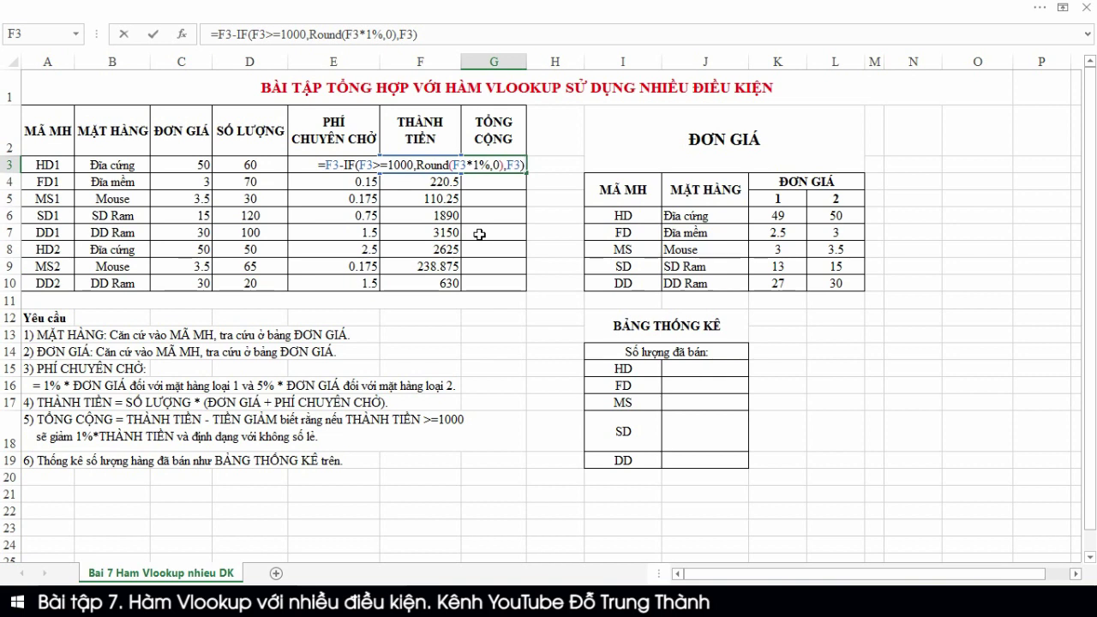
pyautogui.press('Return')
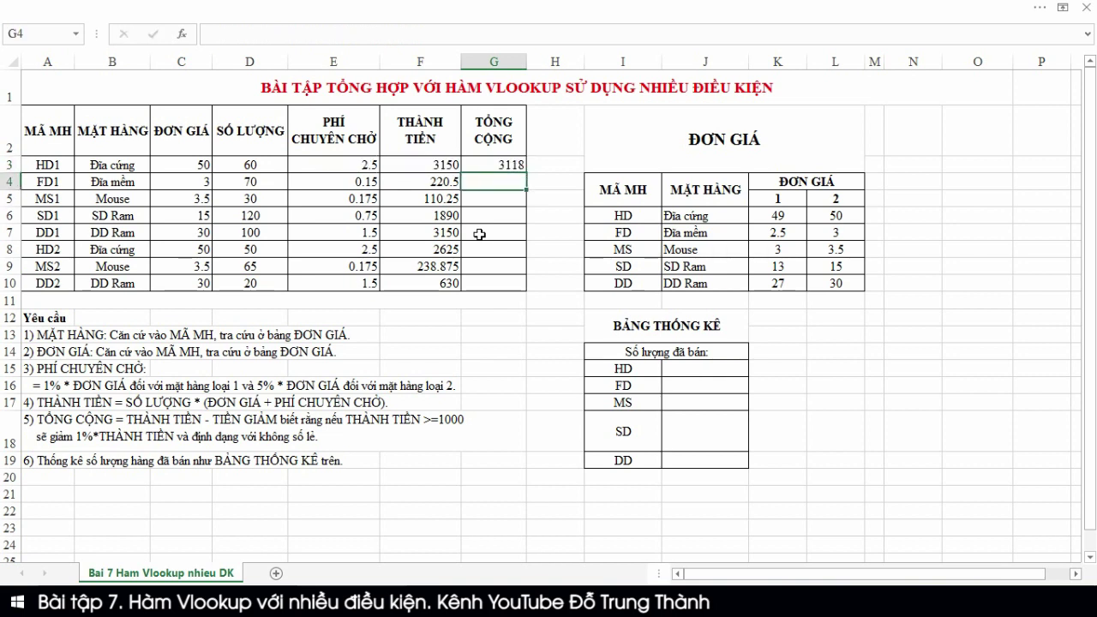
# Copy the G3 total down to G10 and inspect the formulas in G4 and G3.
pyautogui.click(503, 165)
pyautogui.moveTo(525, 173); pyautogui.dragTo(525, 290)
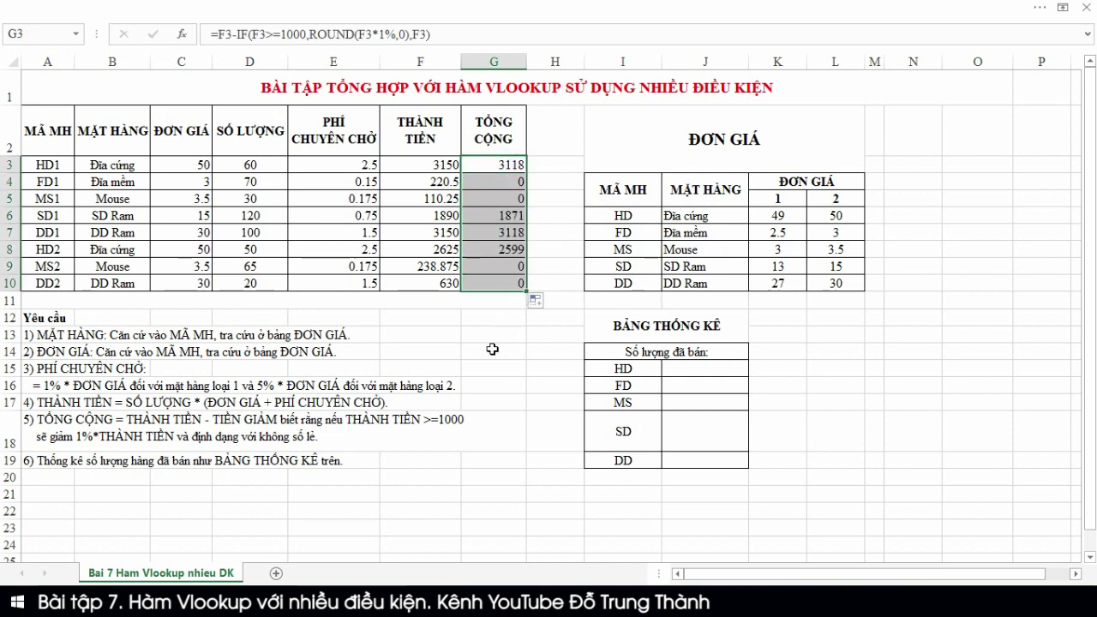
pyautogui.click(494, 166)
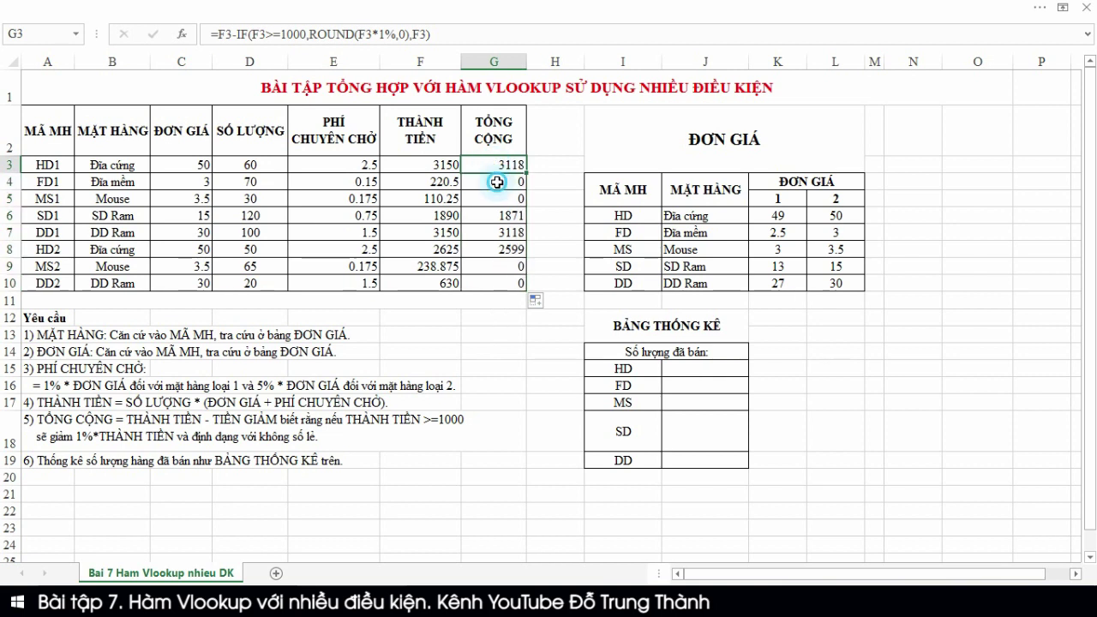
pyautogui.click(497, 183)
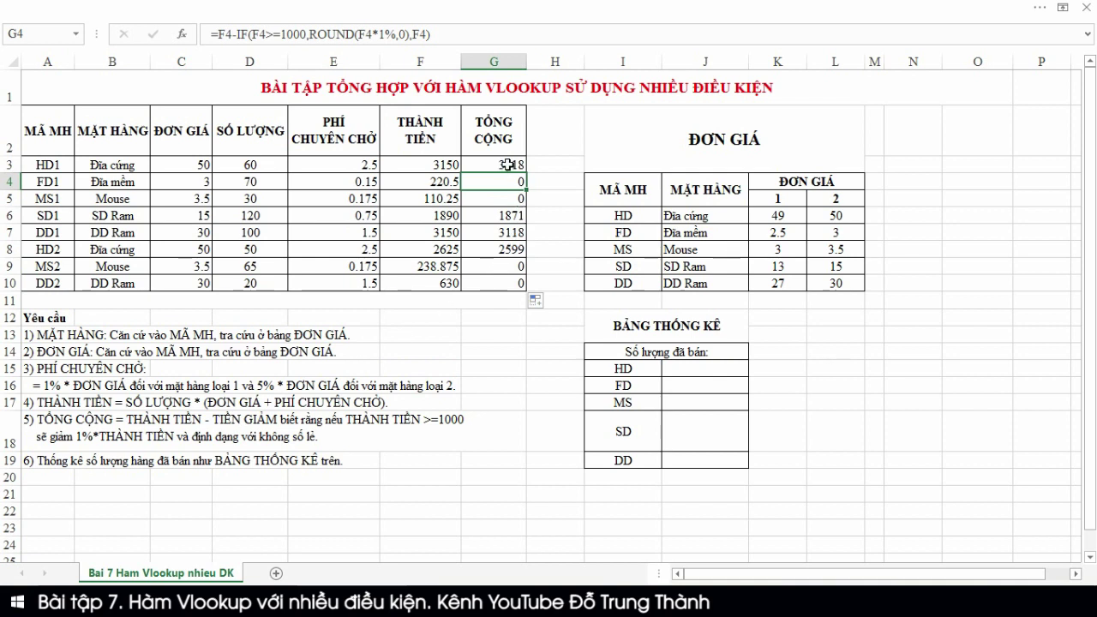
pyautogui.click(507, 164)
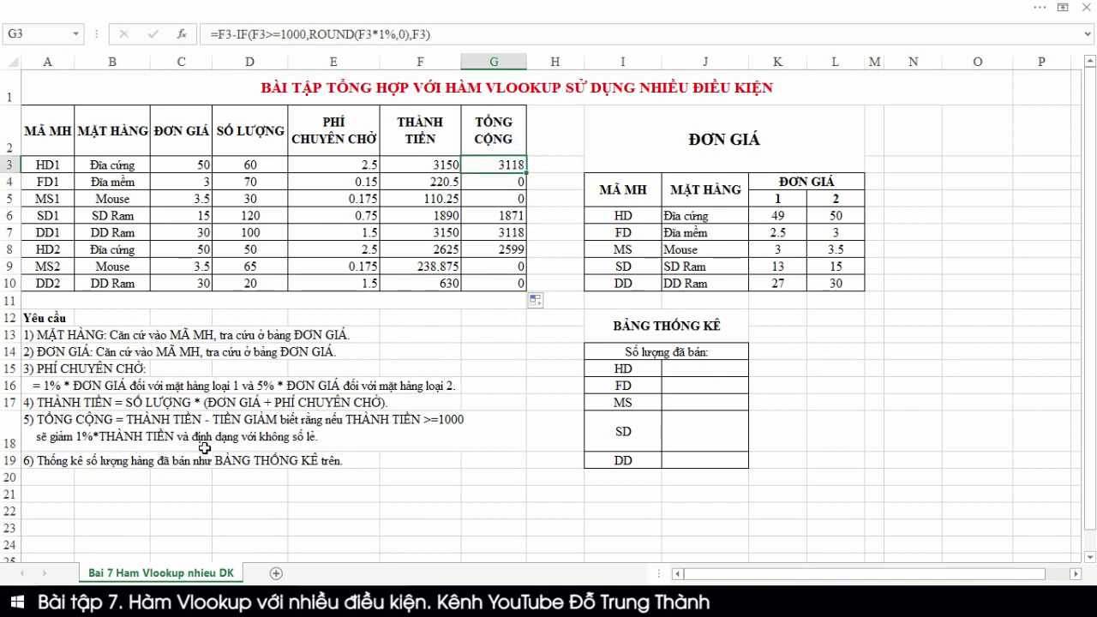
# Change the IF's false value in G3 from F3 to 0.
pyautogui.doubleClick(508, 165)
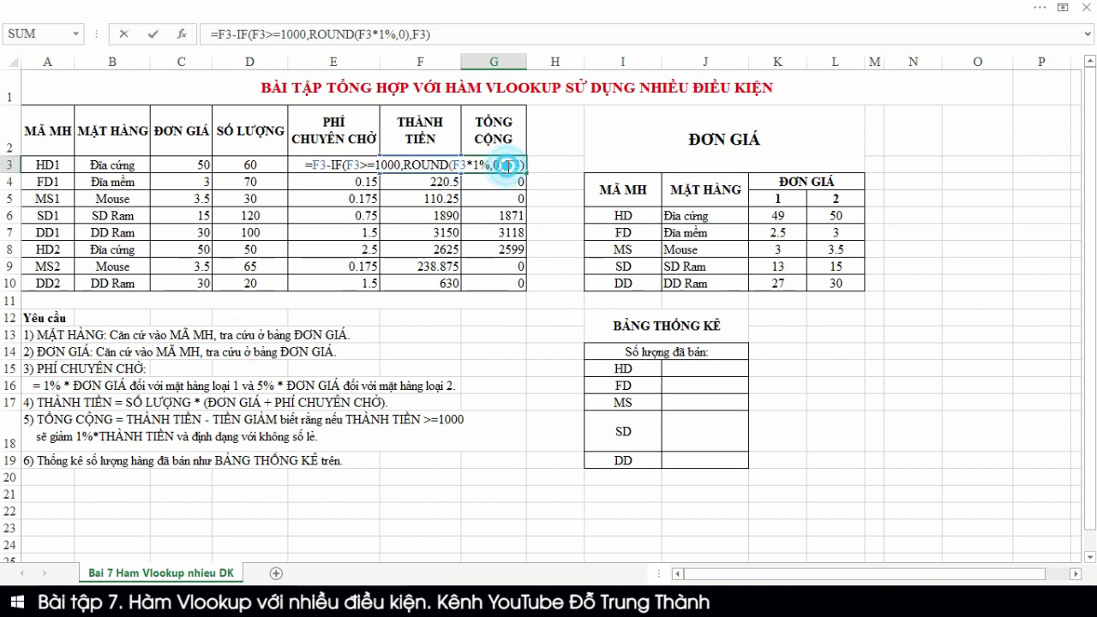
pyautogui.click(415, 33)
pyautogui.press('Right')
pyautogui.press('Delete')
pyautogui.press('Delete')
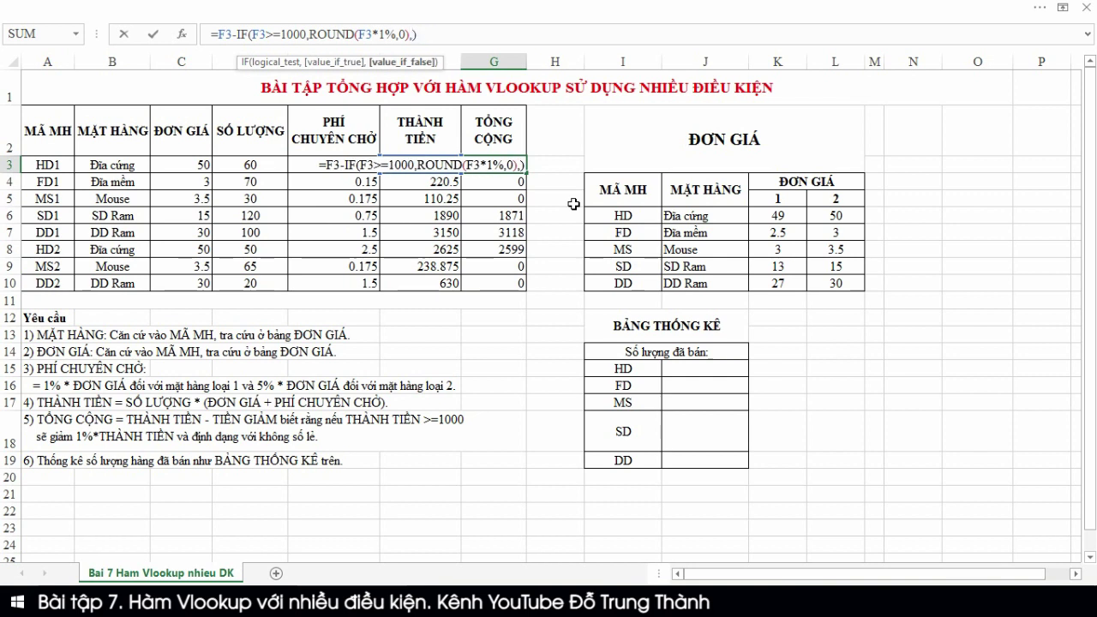
pyautogui.write('0')
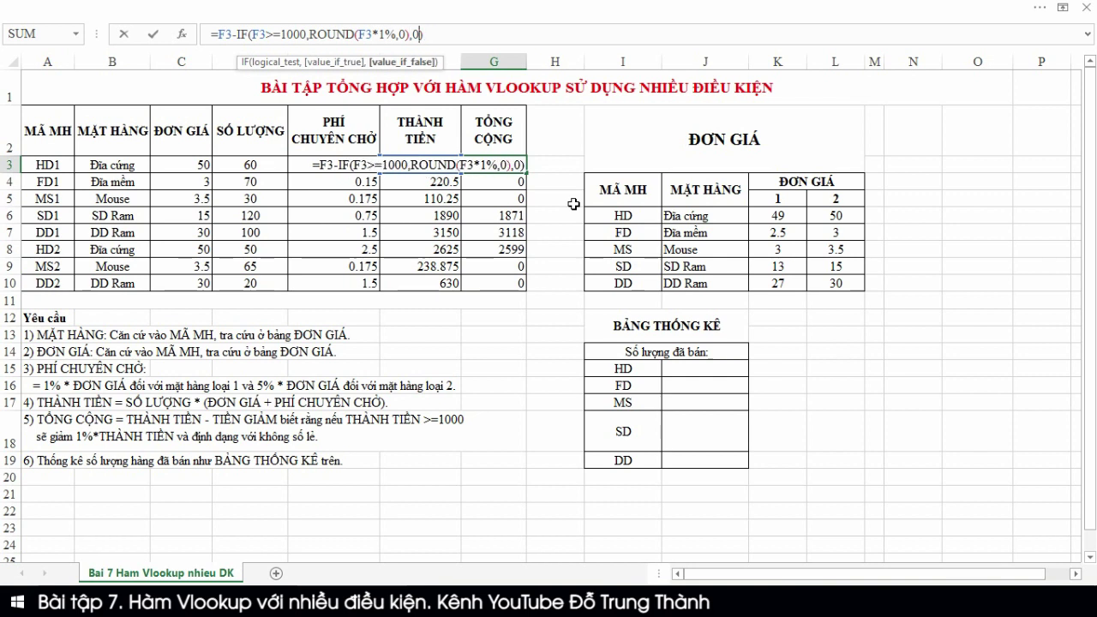
pyautogui.press('Return')
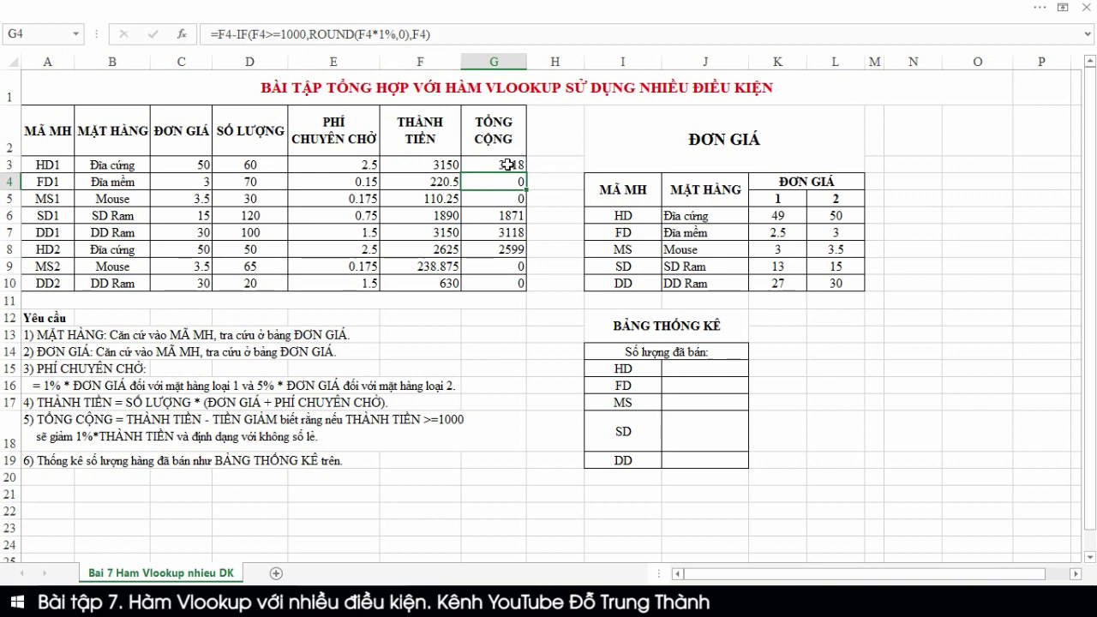
# Recopy the corrected G3 formula down to G10, giving 220.5, 110.25, 1871 and so on.
pyautogui.click(511, 163)
pyautogui.moveTo(531, 171); pyautogui.dragTo(518, 288)
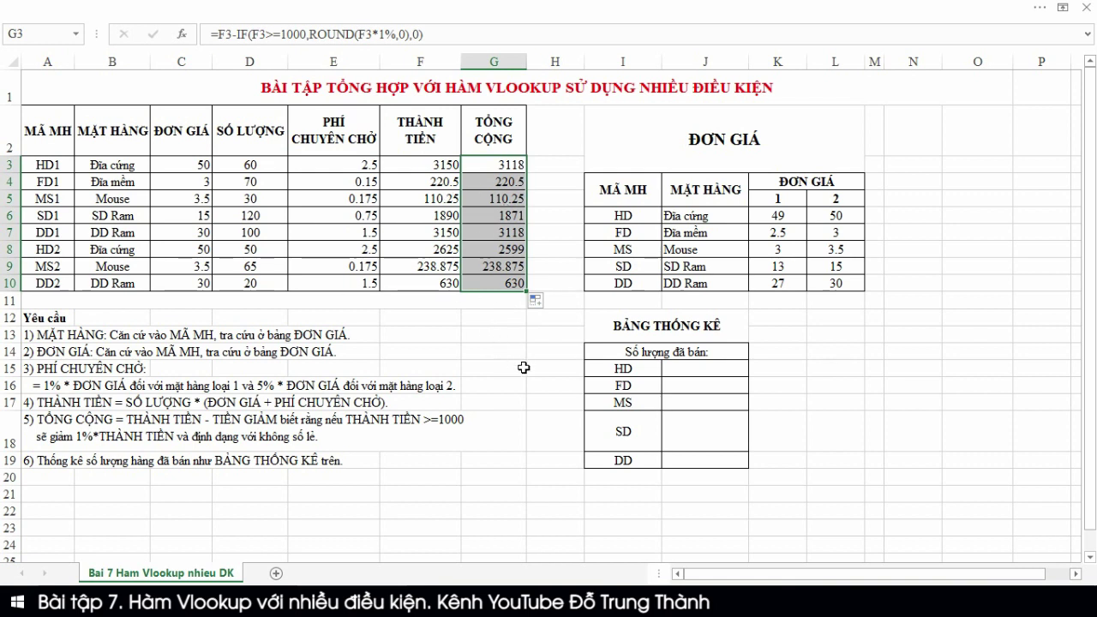
pyautogui.click(506, 355)
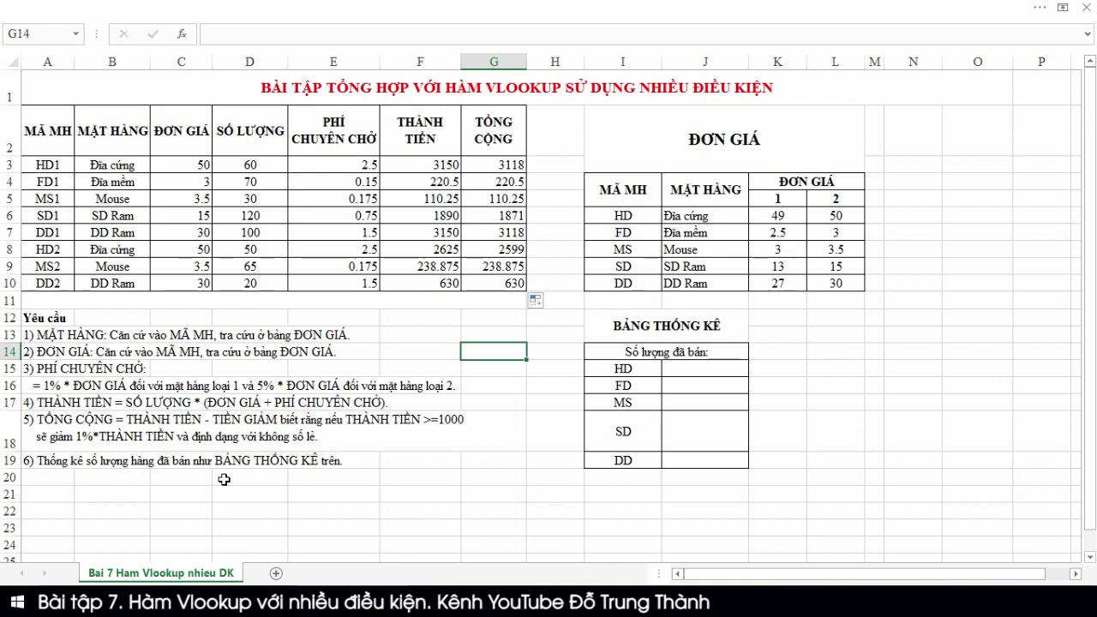
# Begin a SUMIF in J15 using the absolute code range $A$3:$A$10.
pyautogui.click(701, 369)
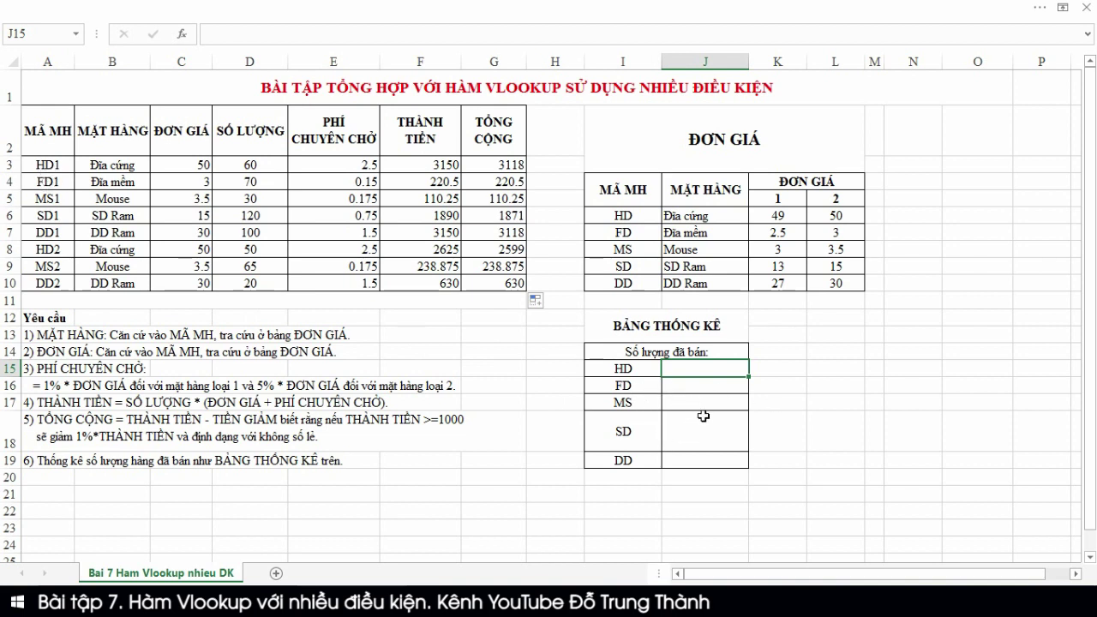
pyautogui.write('=')
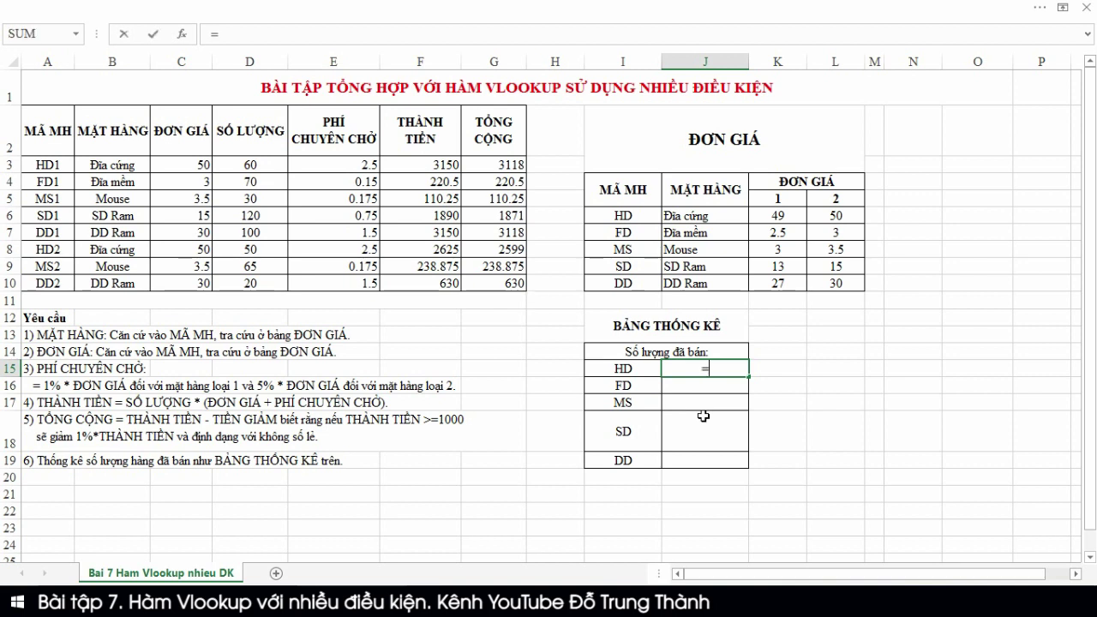
pyautogui.write('sum')
pyautogui.press('Down')
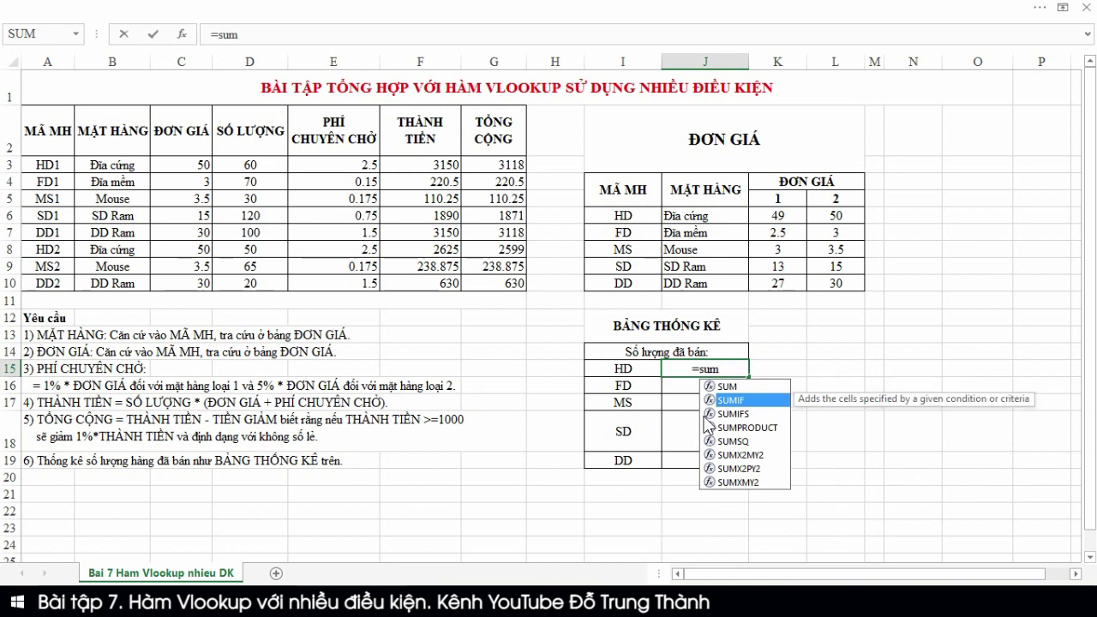
pyautogui.press('Tab')
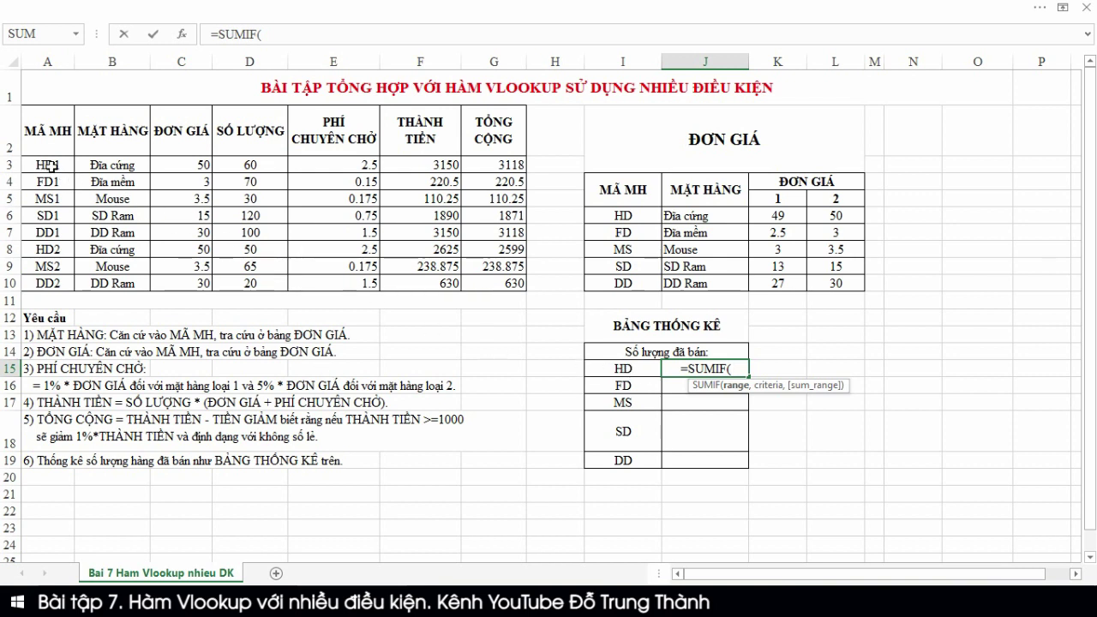
pyautogui.moveTo(51, 166); pyautogui.dragTo(54, 278)
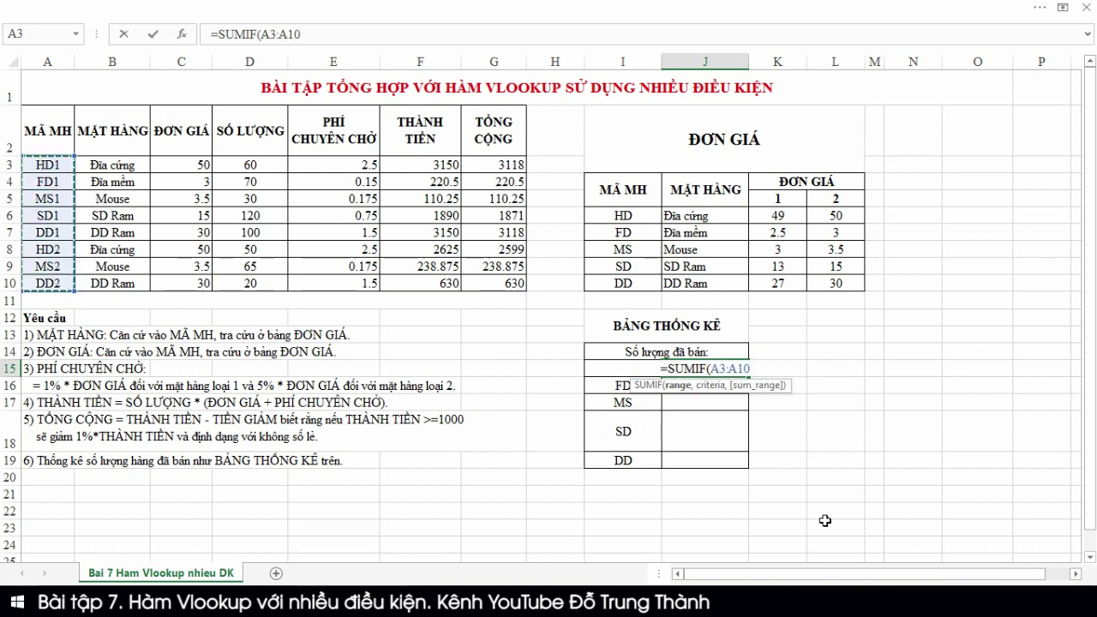
pyautogui.press('F4')
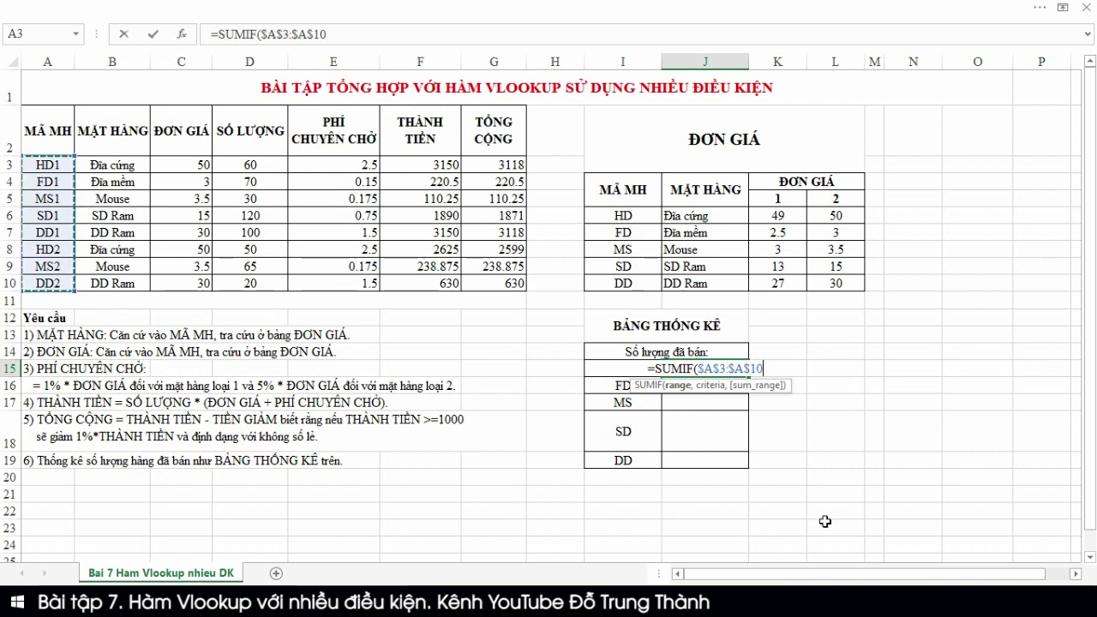
pyautogui.write(',')
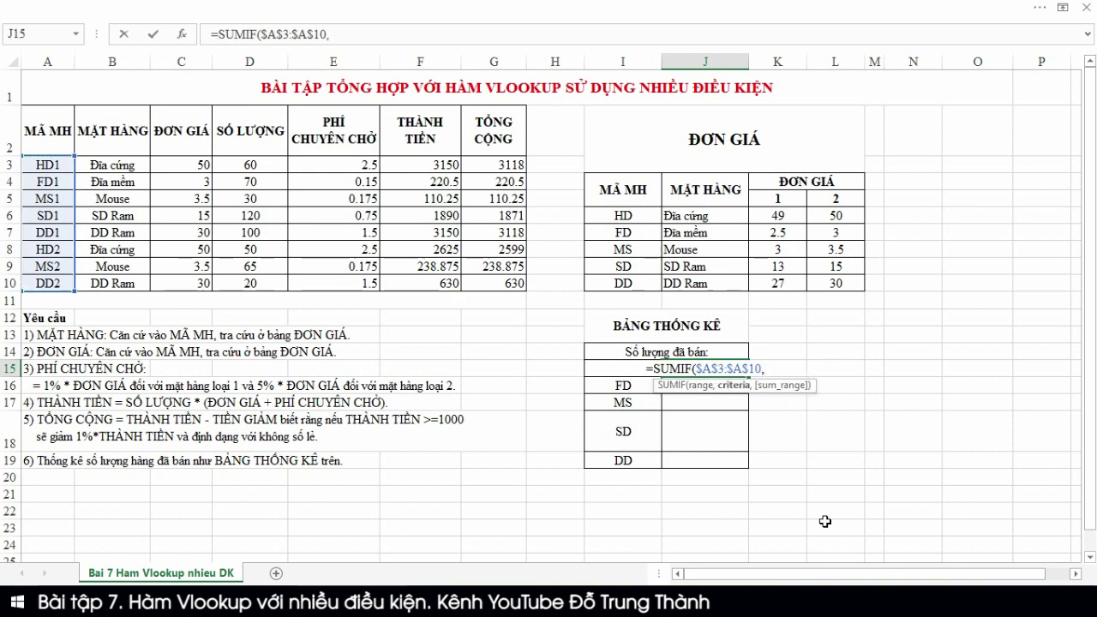
# Complete J15 as =SUMIF($A$3:$A$10,I15&"*",$D$3:$D$10), showing 110 for HD.
pyautogui.press('Left')
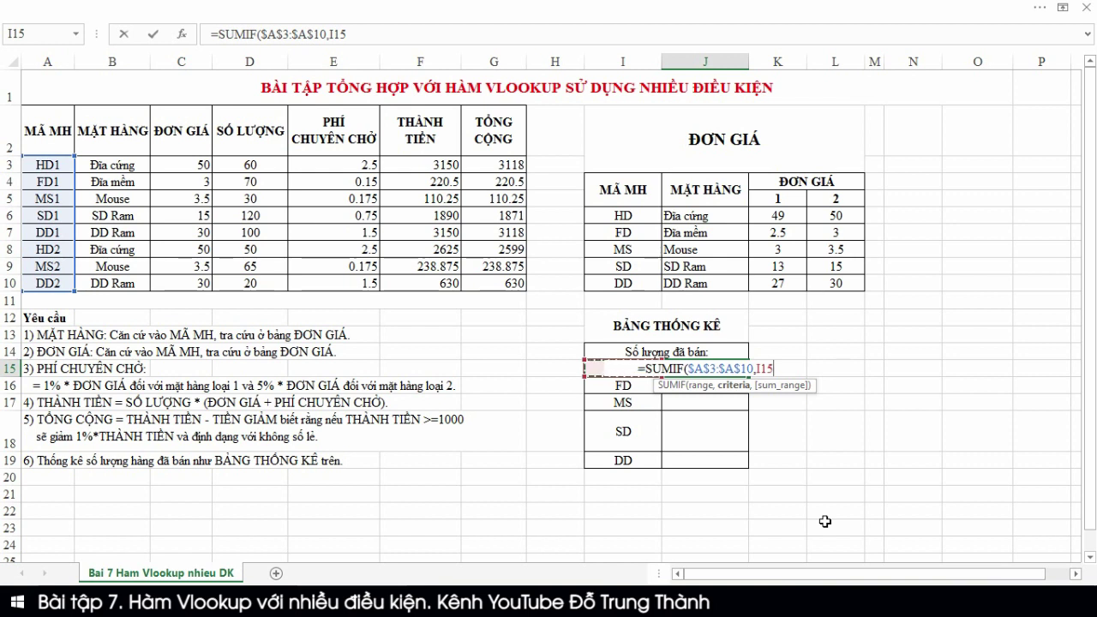
pyautogui.write('&')
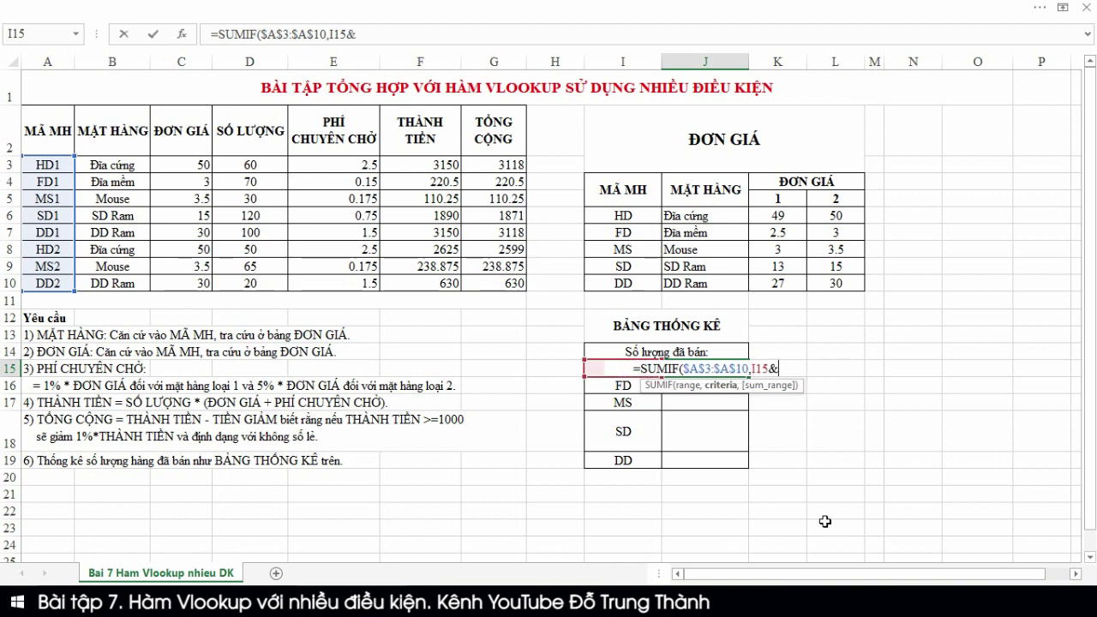
pyautogui.write('"')
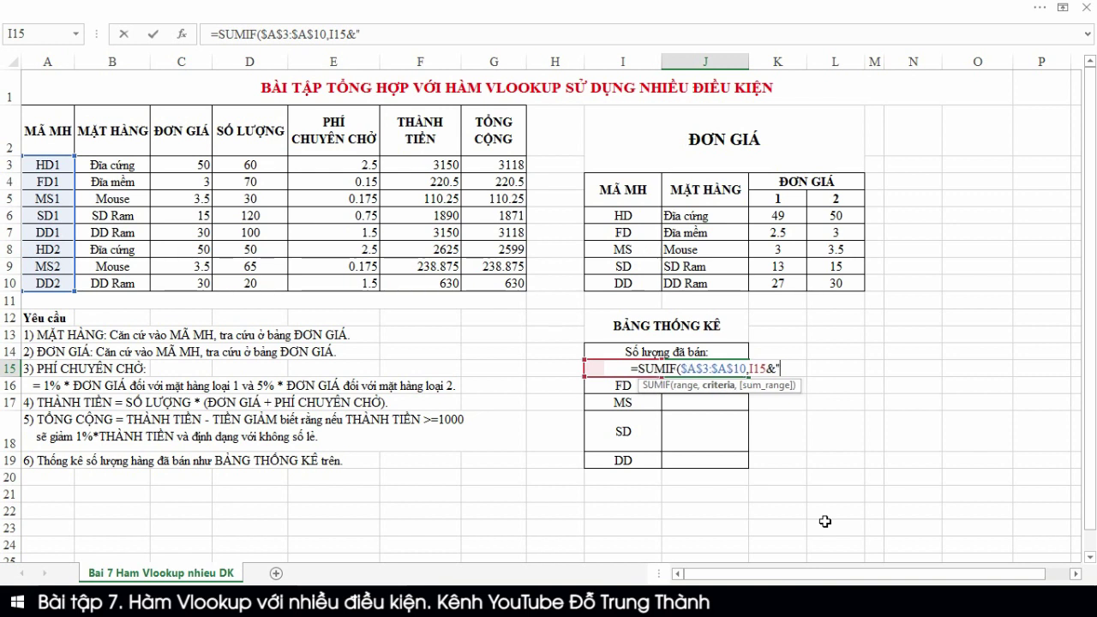
pyautogui.write('*"')
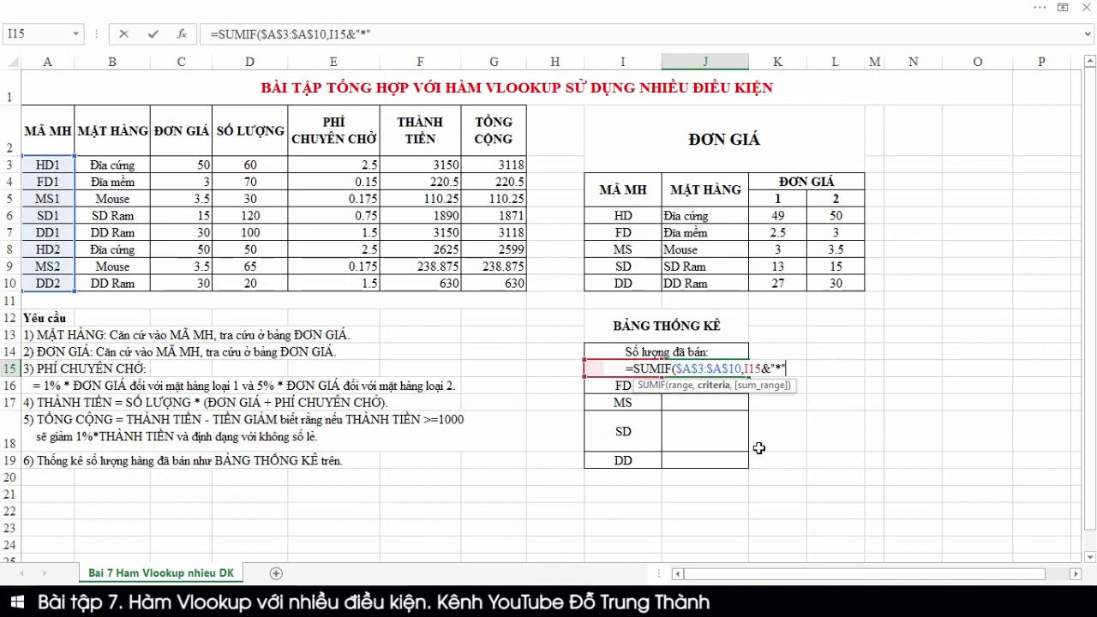
pyautogui.write(',')
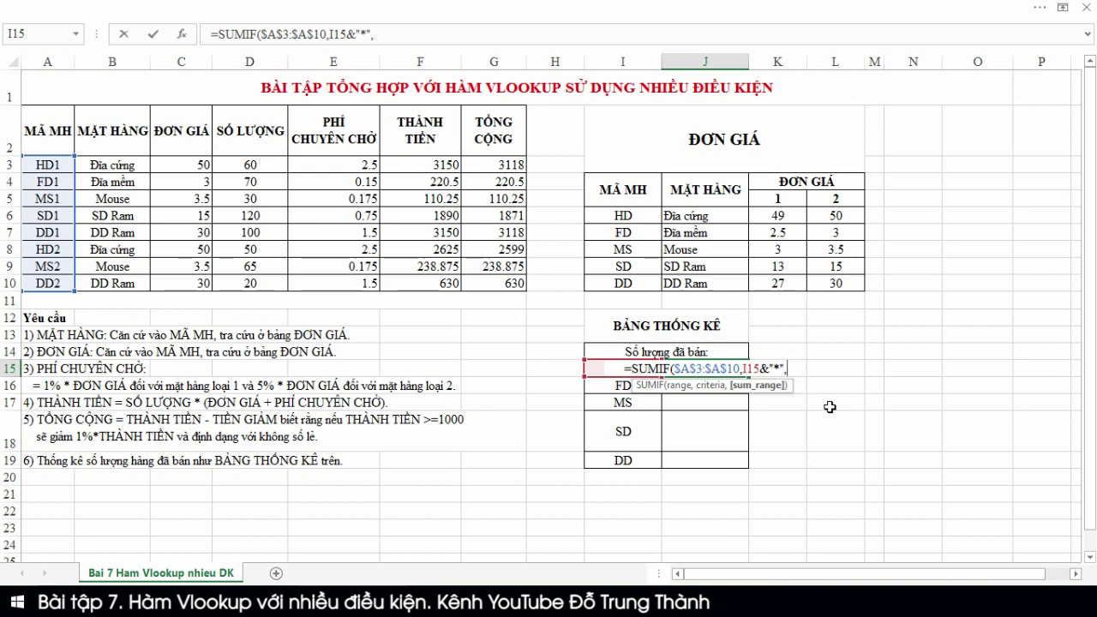
pyautogui.moveTo(250, 163); pyautogui.dragTo(238, 269)
pyautogui.moveTo(237, 282); pyautogui.dragTo(238, 282)
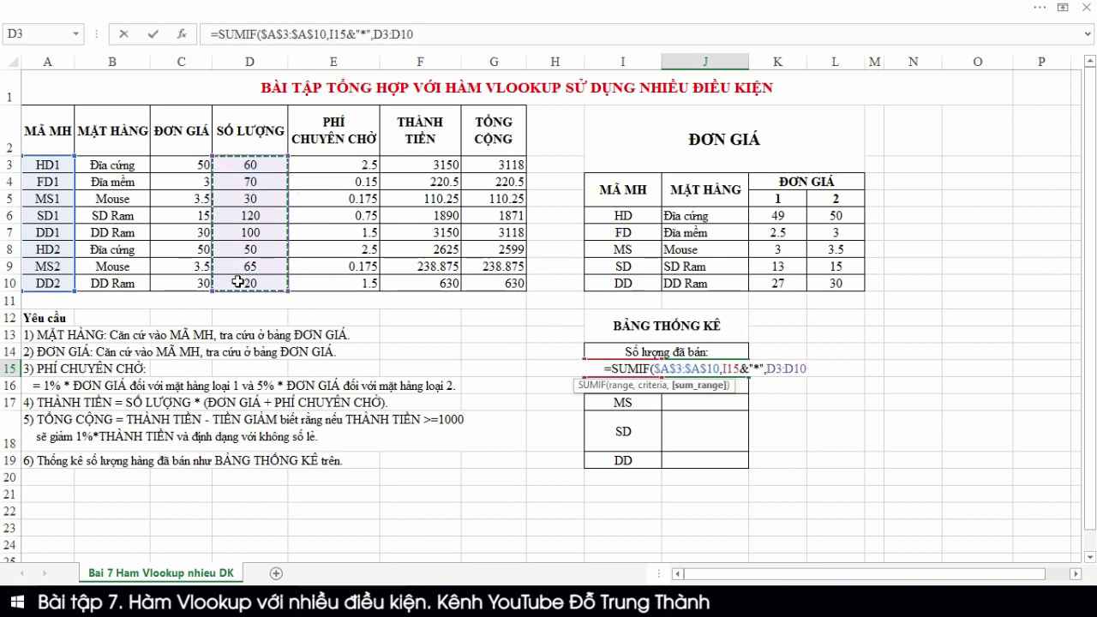
pyautogui.press('F4')
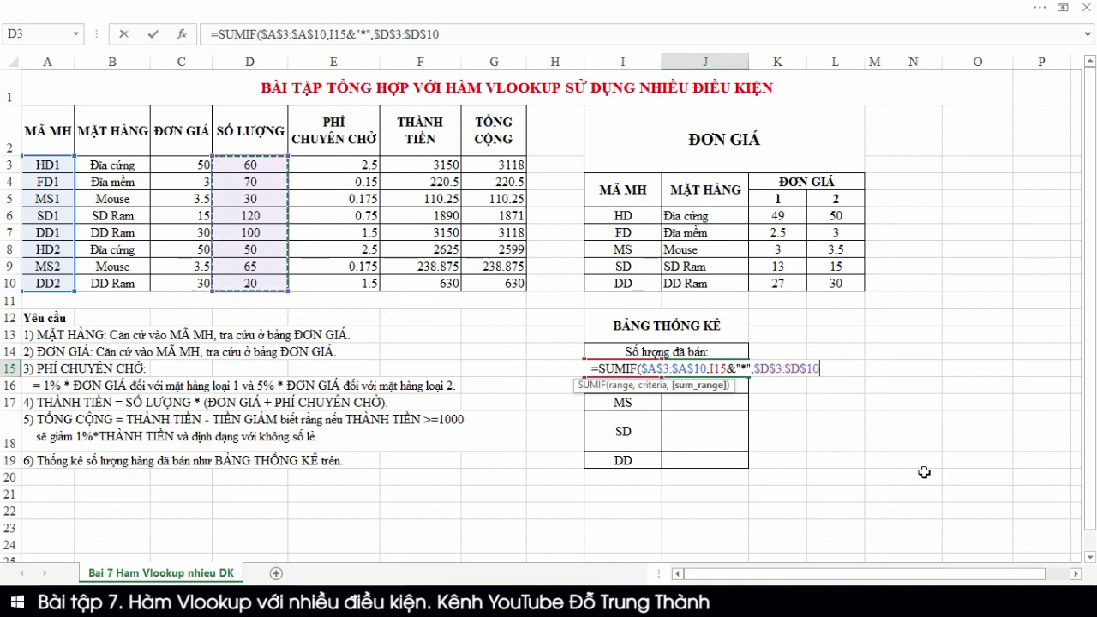
pyautogui.write(')')
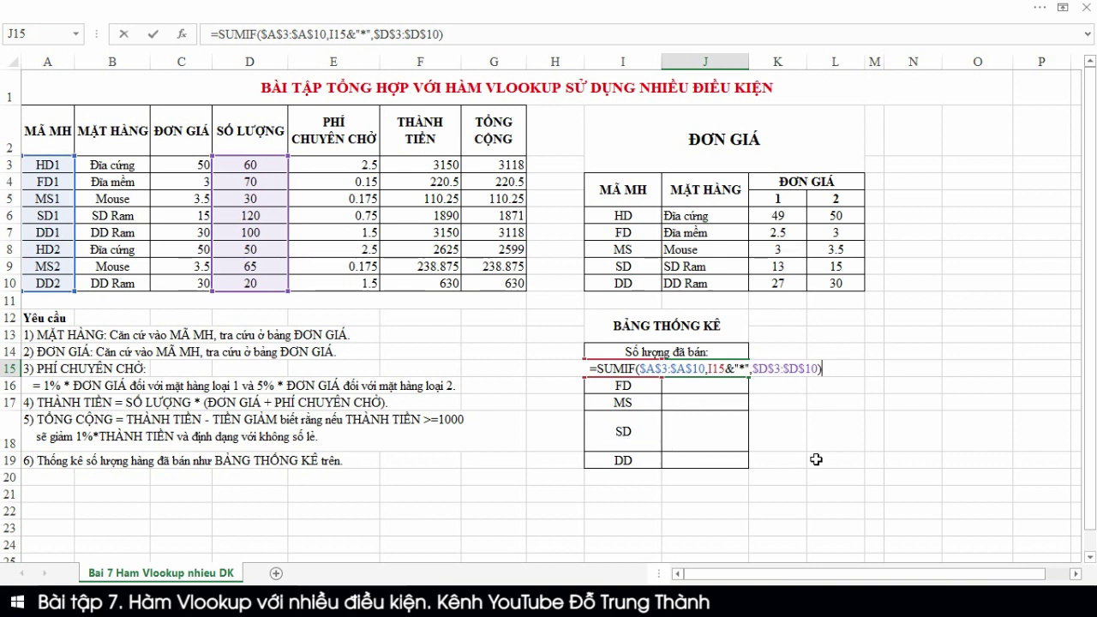
pyautogui.press('Return')
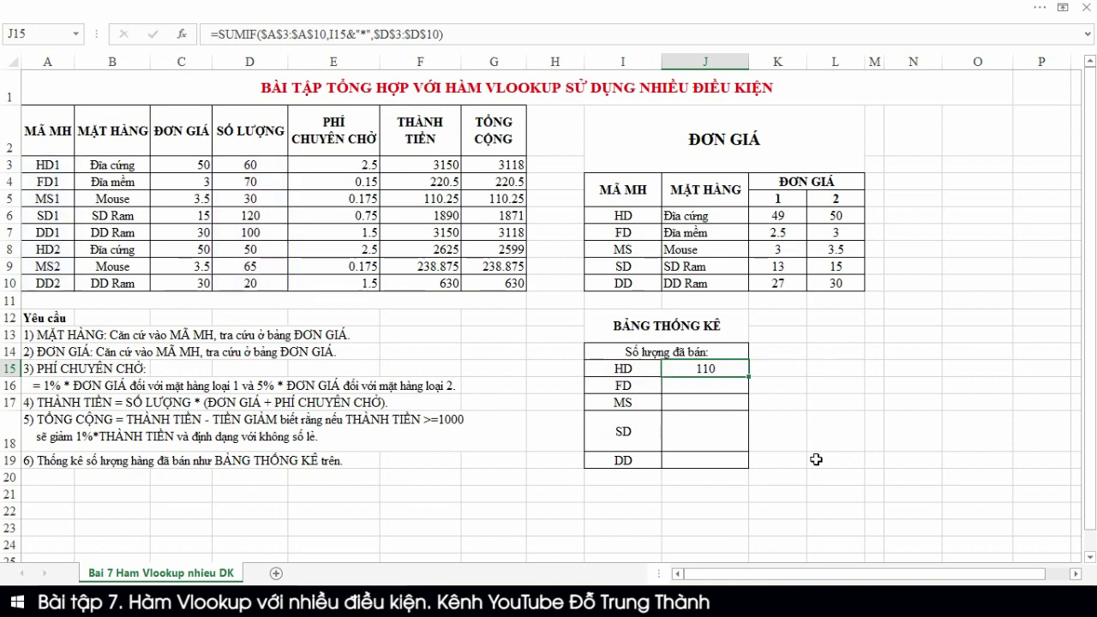
# Fill J15's SUMIF down to J19, giving 70, 95, 120 and 120 for FD, MS, SD, DD.
pyautogui.click(720, 368)
pyautogui.moveTo(747, 378); pyautogui.dragTo(746, 472)
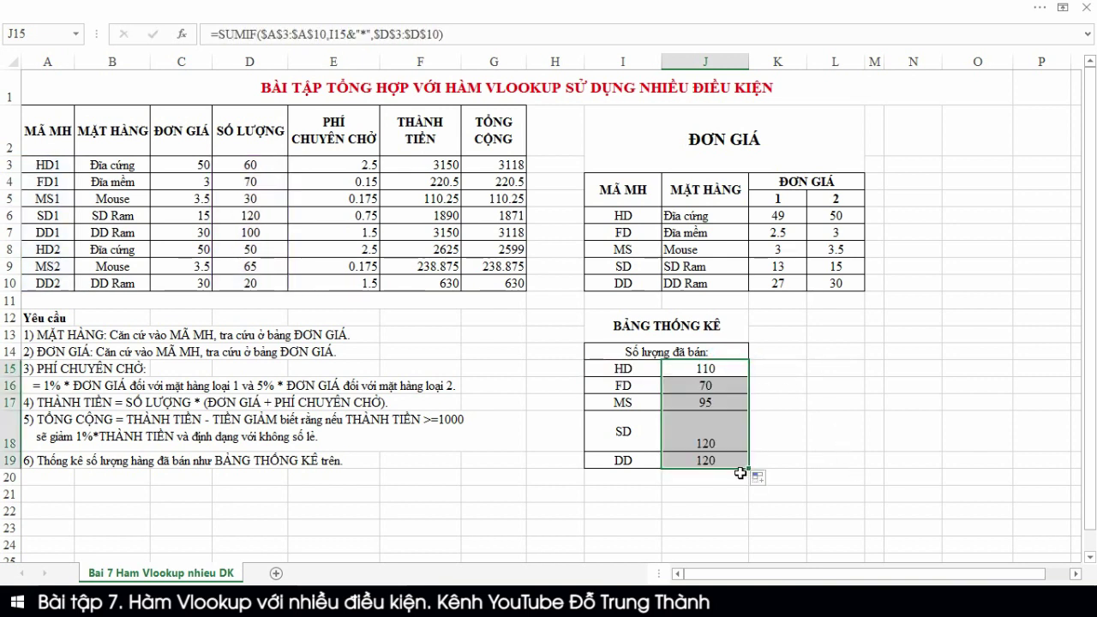
pyautogui.click(700, 439)
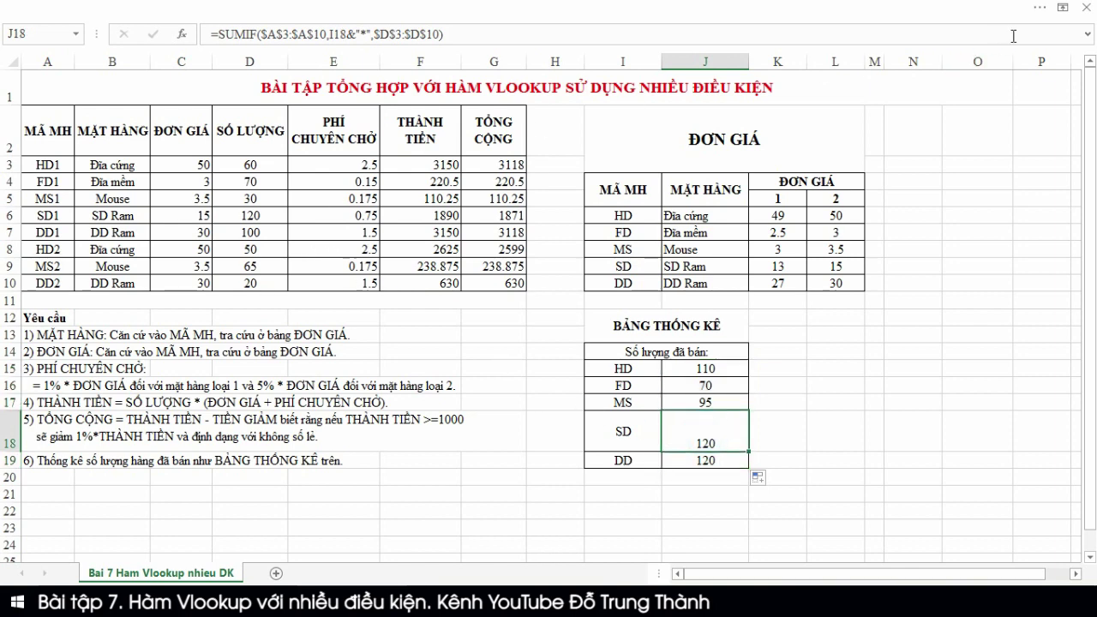
# Show the full ribbon, then switch it back to auto-hide.
pyautogui.click(1063, 8)
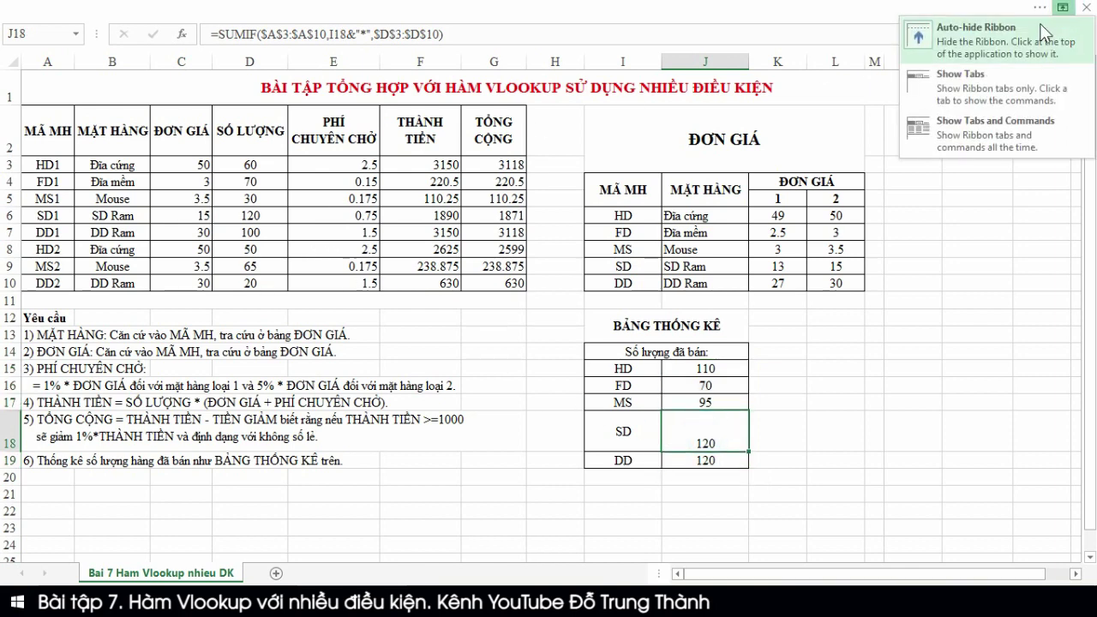
pyautogui.click(977, 124)
pyautogui.scroll(-3, 662, 287)
pyautogui.click(829, 362)
pyautogui.scroll(2, 861, 419)
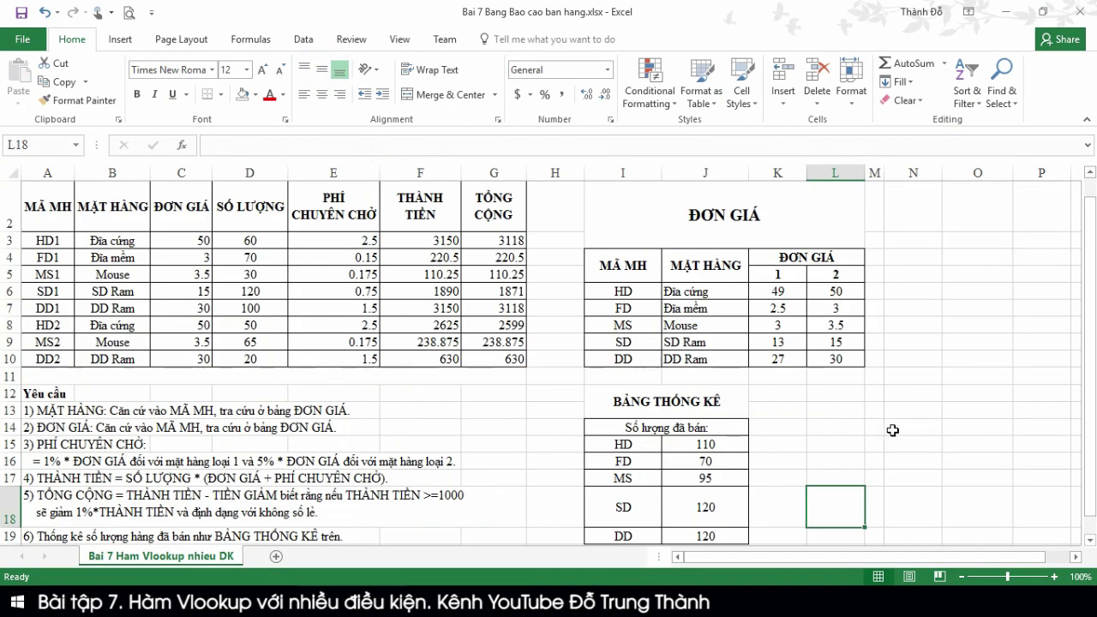
pyautogui.click(972, 15)
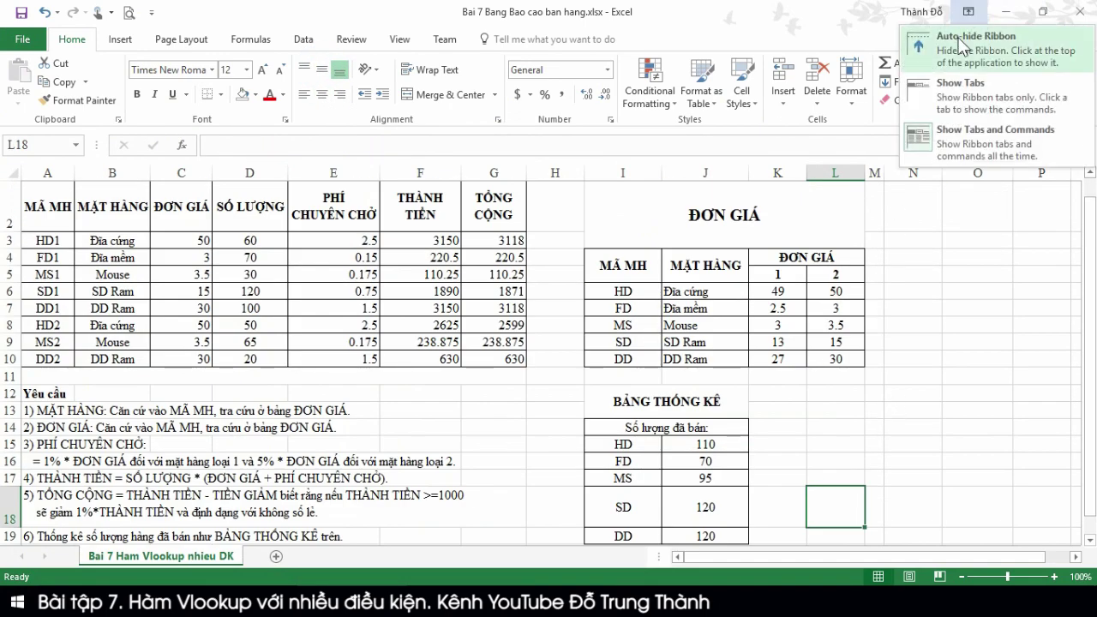
pyautogui.click(958, 43)
pyautogui.click(902, 332)
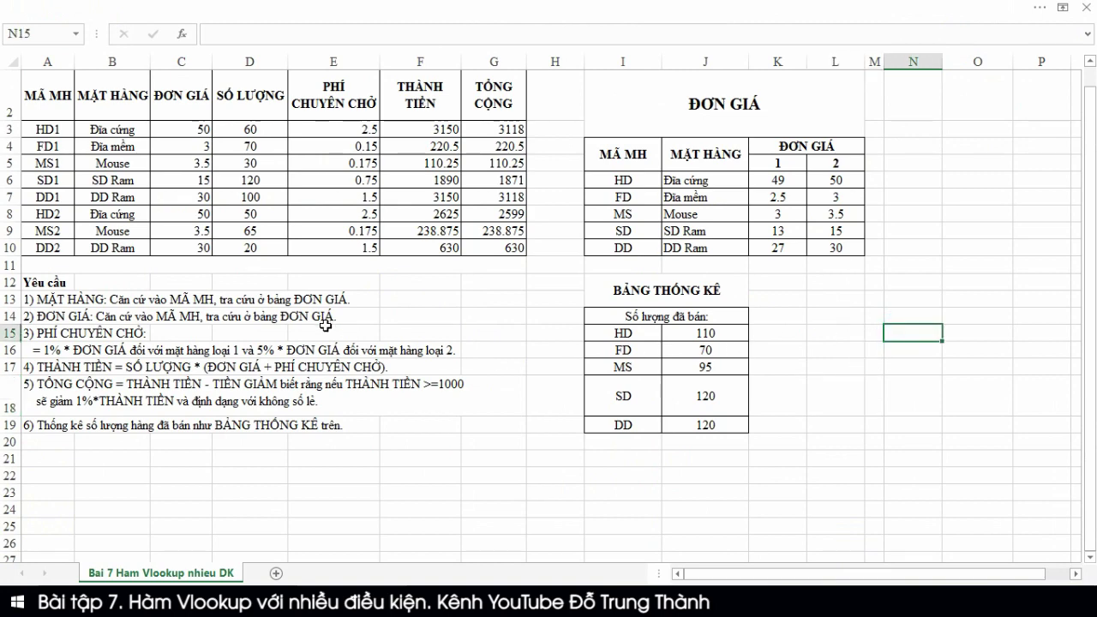
pyautogui.scroll(1, 326, 325)
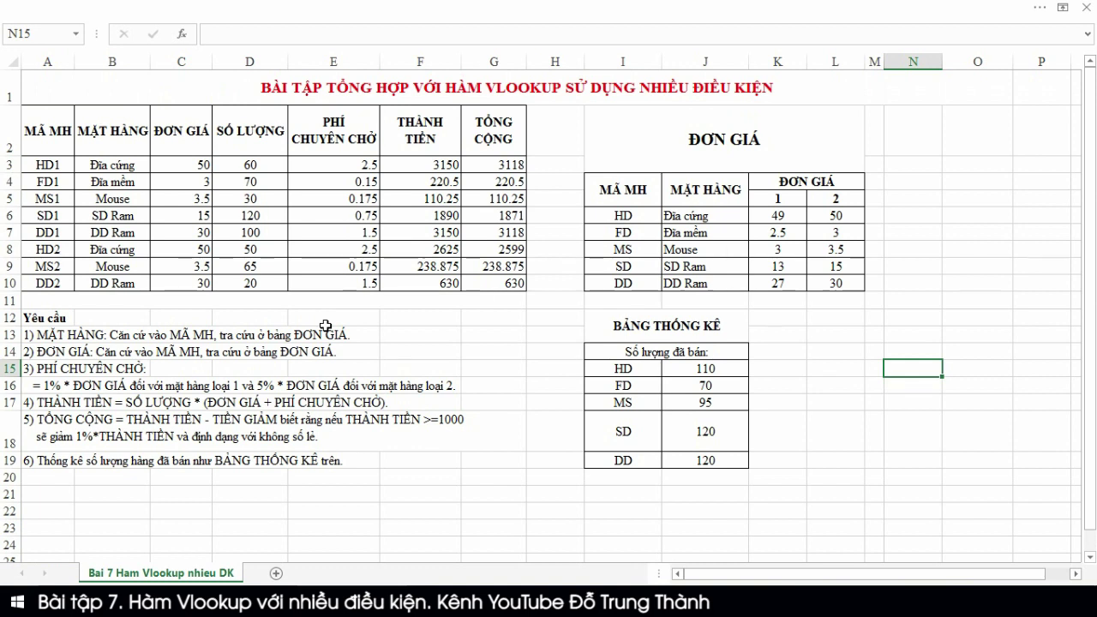
pyautogui.click(695, 371)
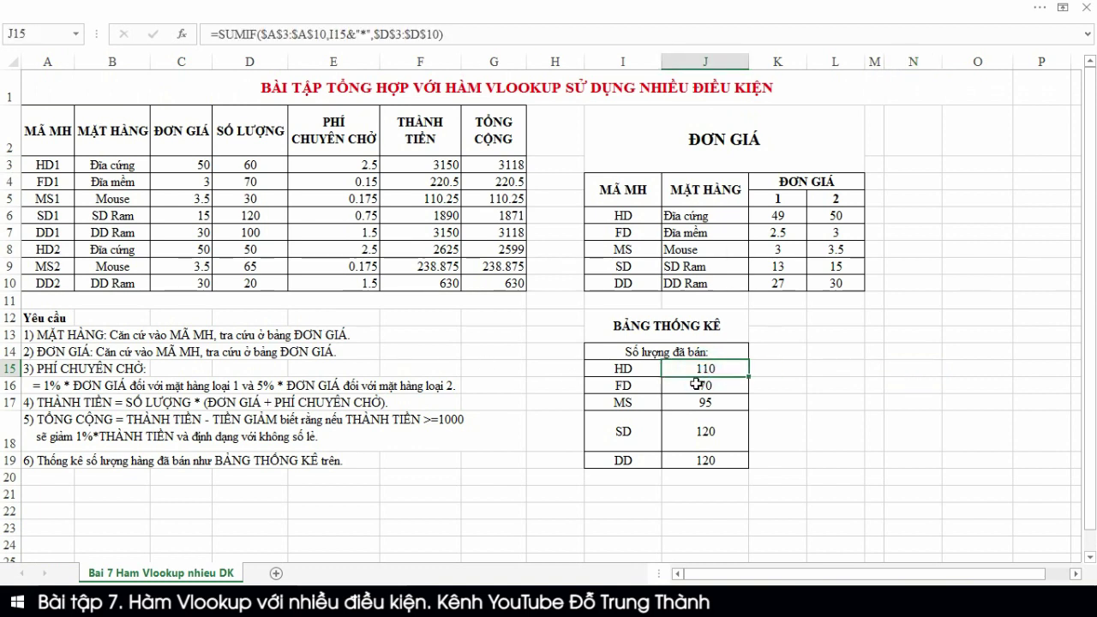